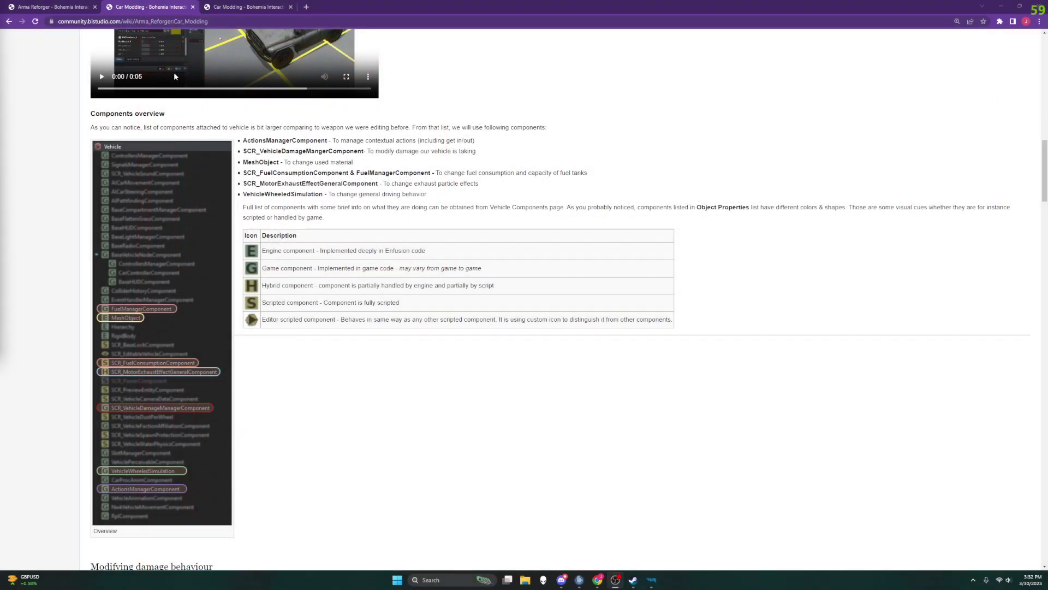
Review the Car Modding wiki tutorial from its goals and file structure through the Components overview section.
scroll(296, 159, "up", 5)
scroll(295, 159, "down", 5)
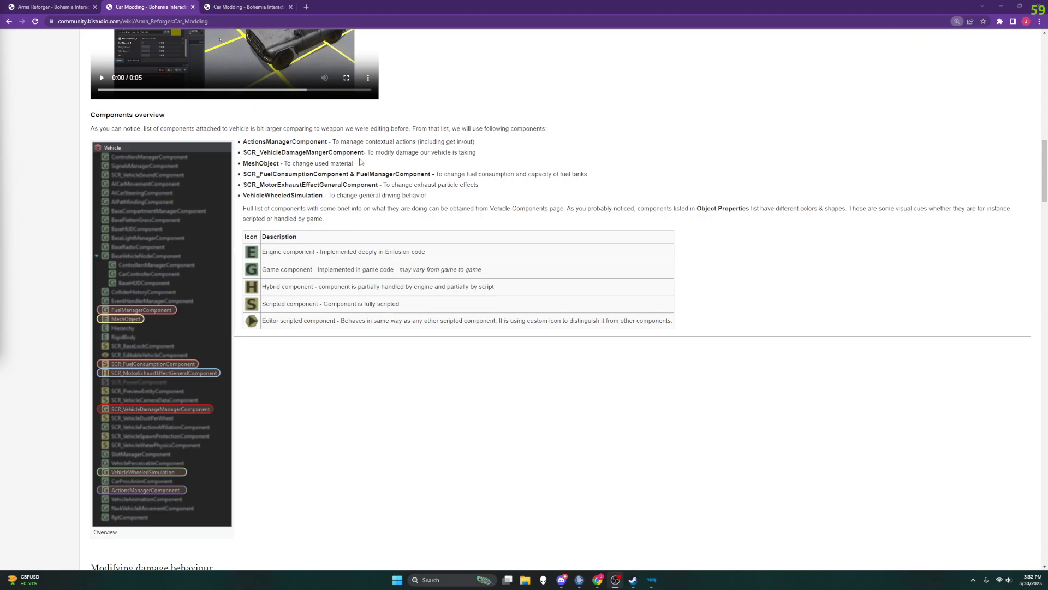
scroll(498, 237, "up", 15)
scroll(498, 236, "up", 3)
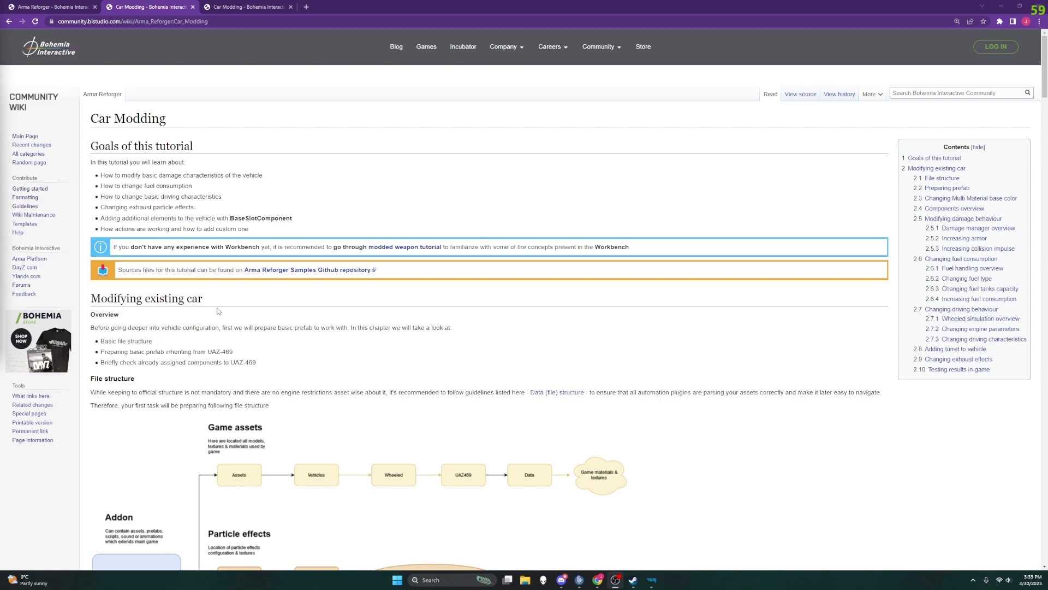
scroll(217, 311, "down", 4)
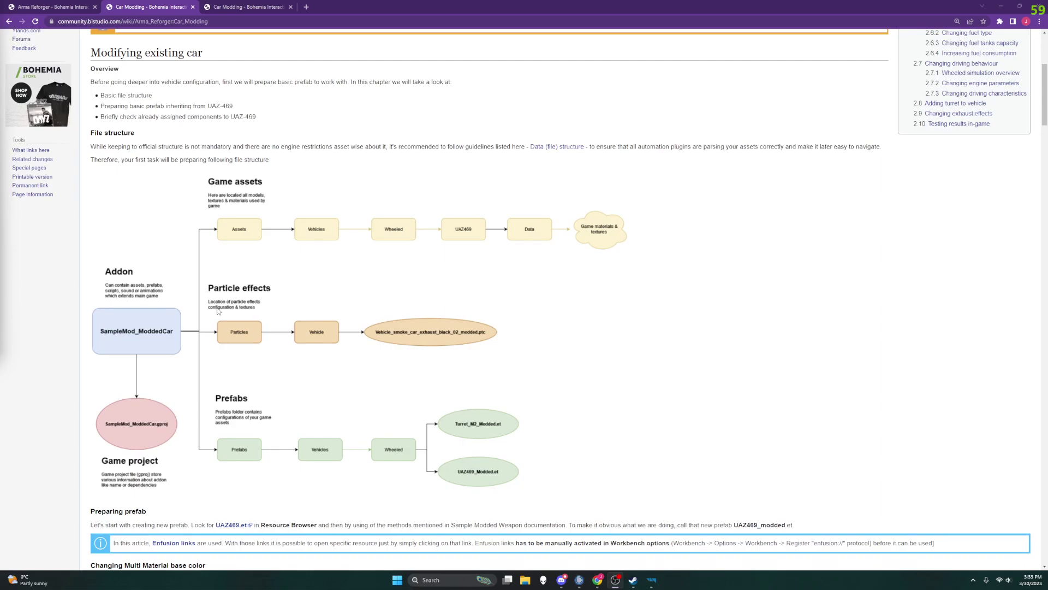
scroll(217, 311, "down", 6)
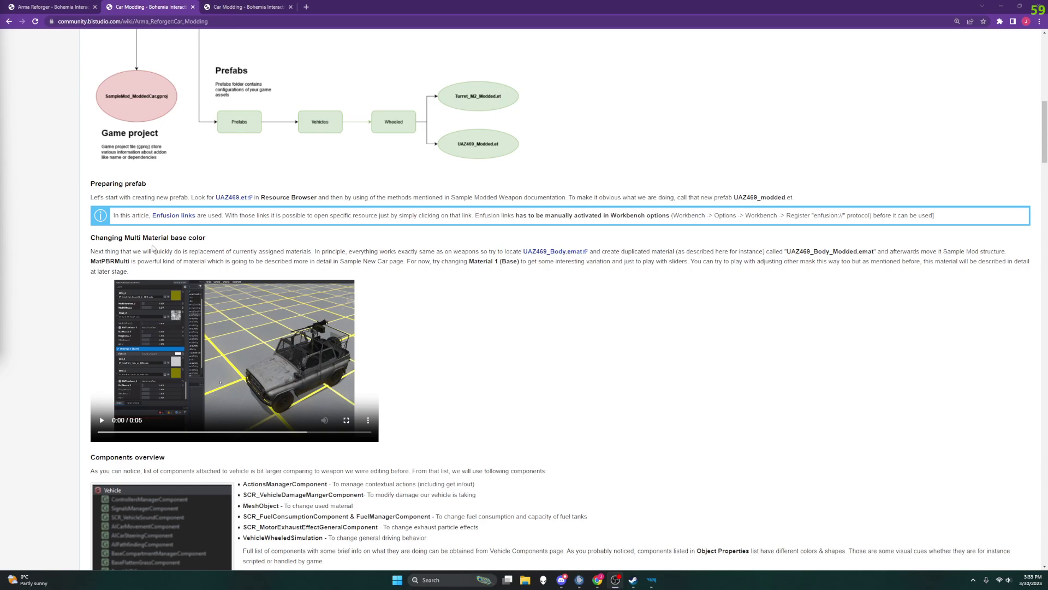
scroll(153, 247, "down", 4)
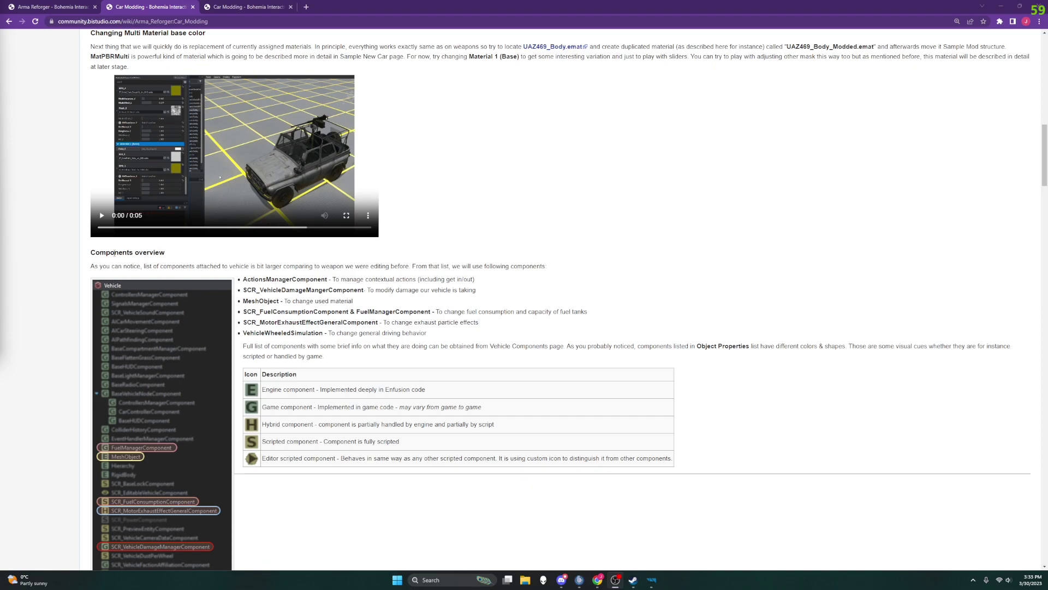
scroll(125, 273, "up", 1)
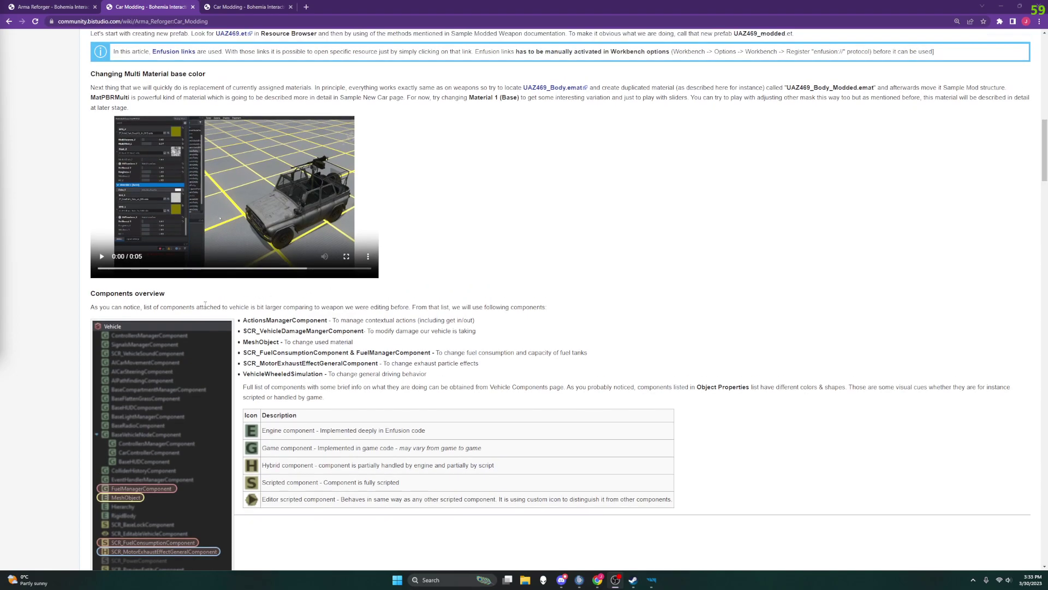
scroll(136, 264, "down", 1)
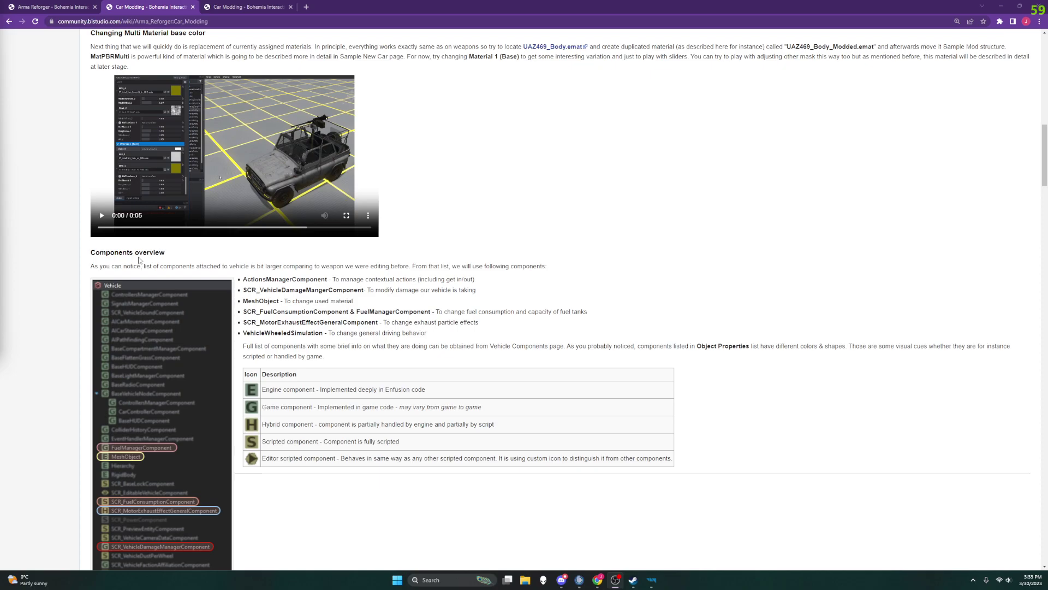
scroll(139, 261, "down", 5)
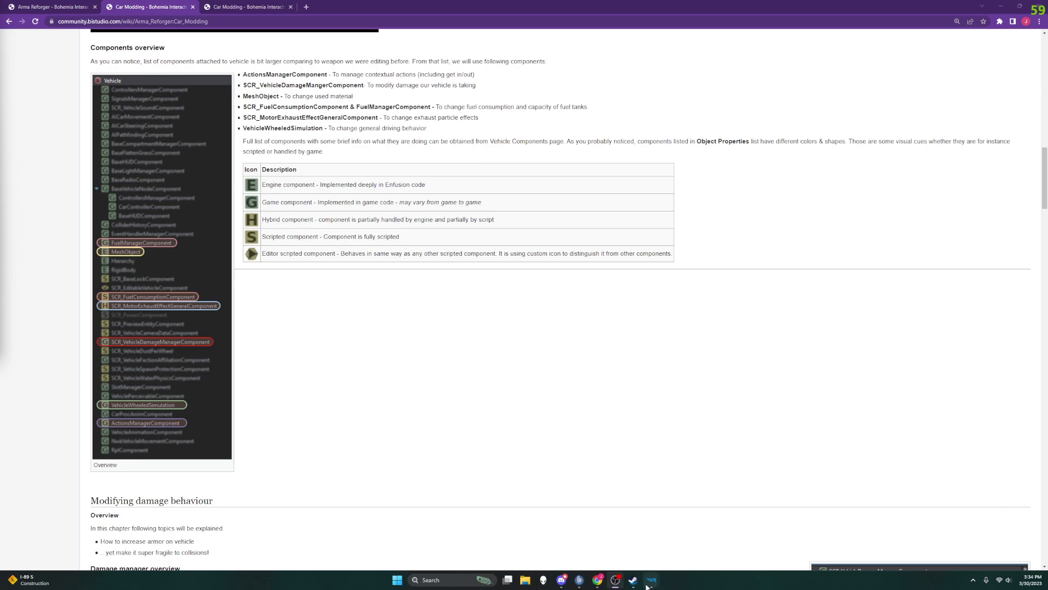
Switch to Enfusion Workbench, open the UAZ469_modded.et prefab for editing, and enlarge the vehicle's component list.
mouse_move(653, 584)
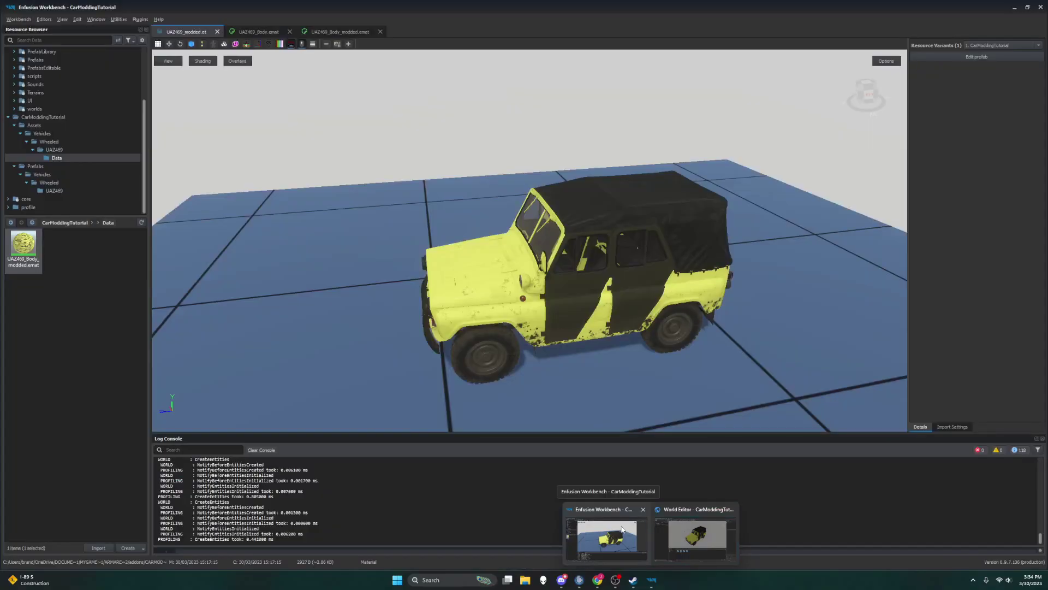
left_click(622, 526)
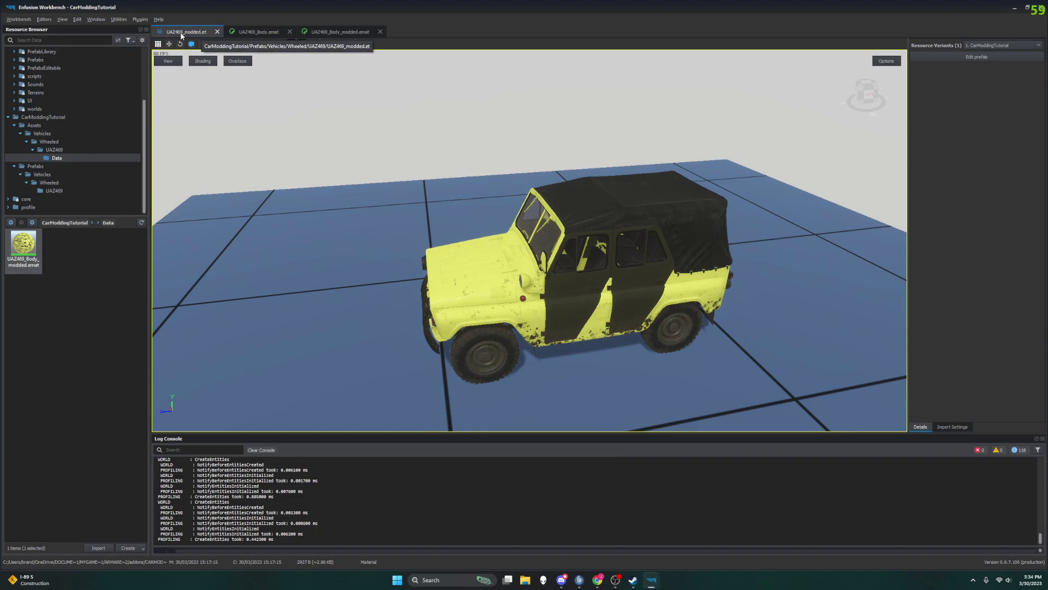
left_click(978, 56)
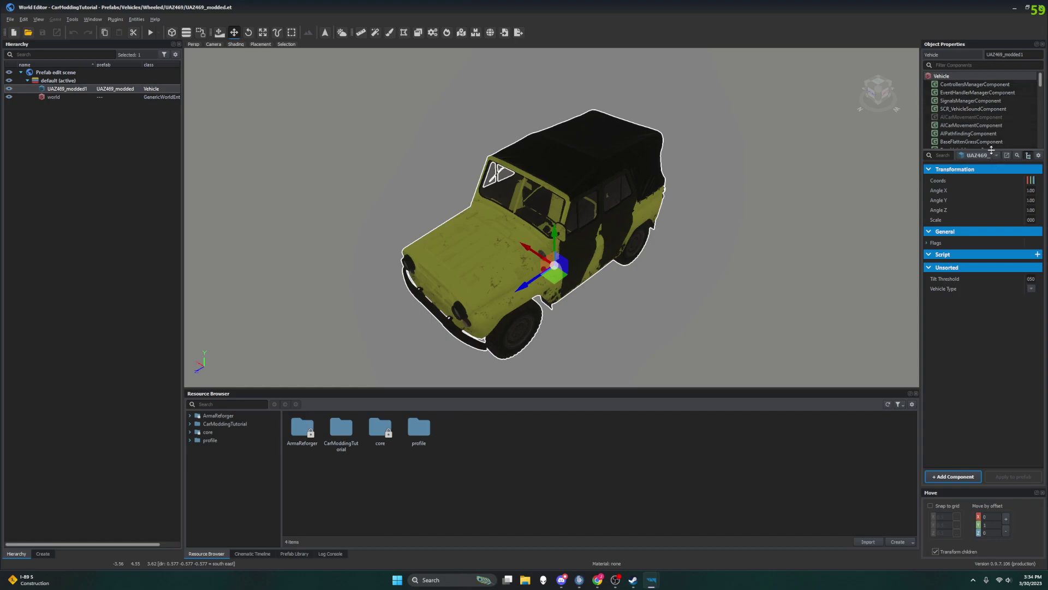
left_click_drag(991, 149, 991, 284)
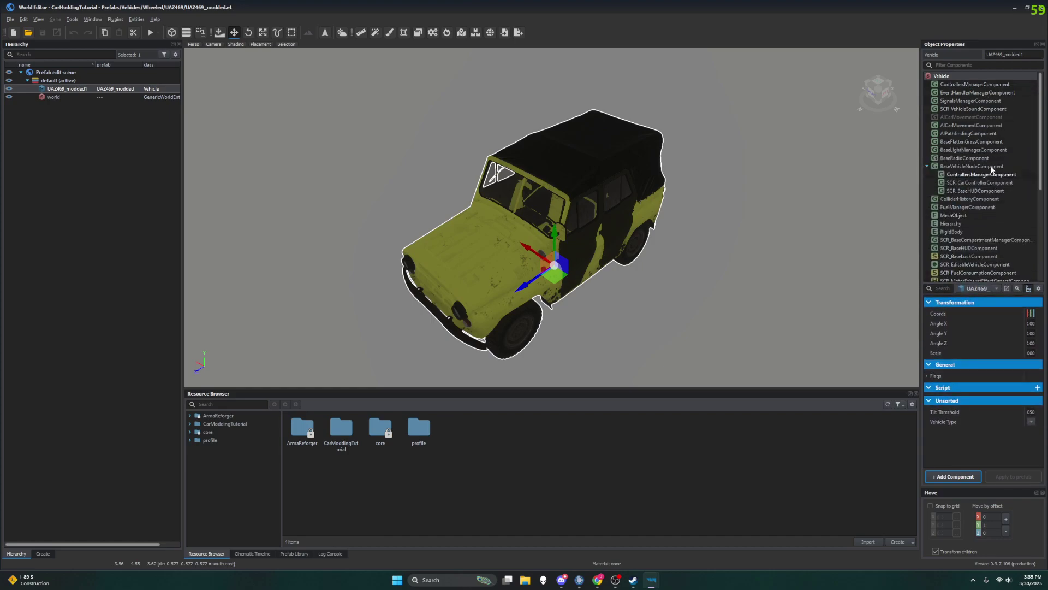
scroll(986, 115, "down", 2)
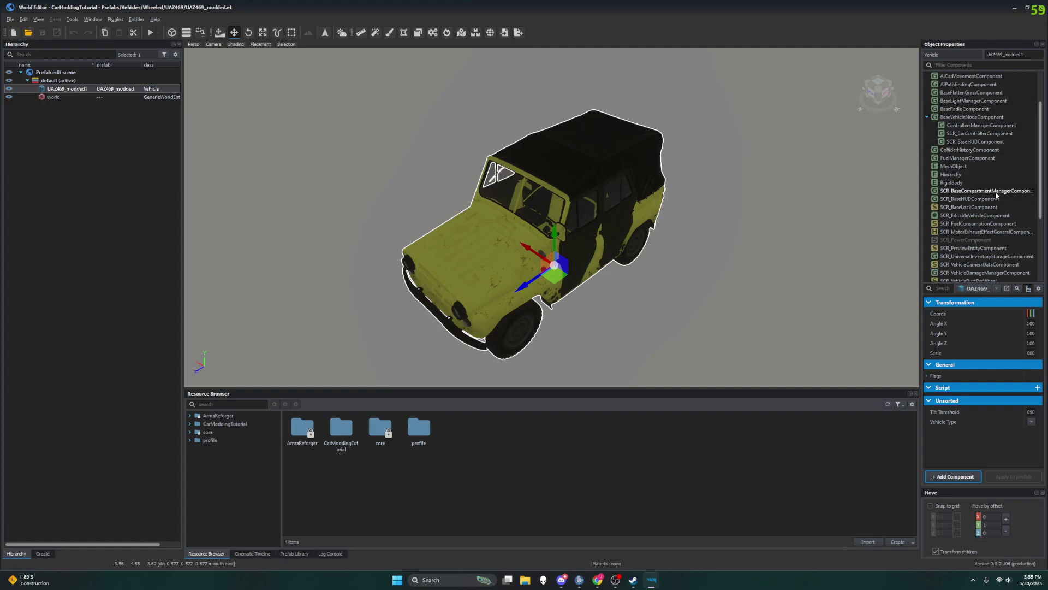
Switch to the browser and read the wiki's component type descriptions and the Modifying damage behaviour section.
left_click(598, 579)
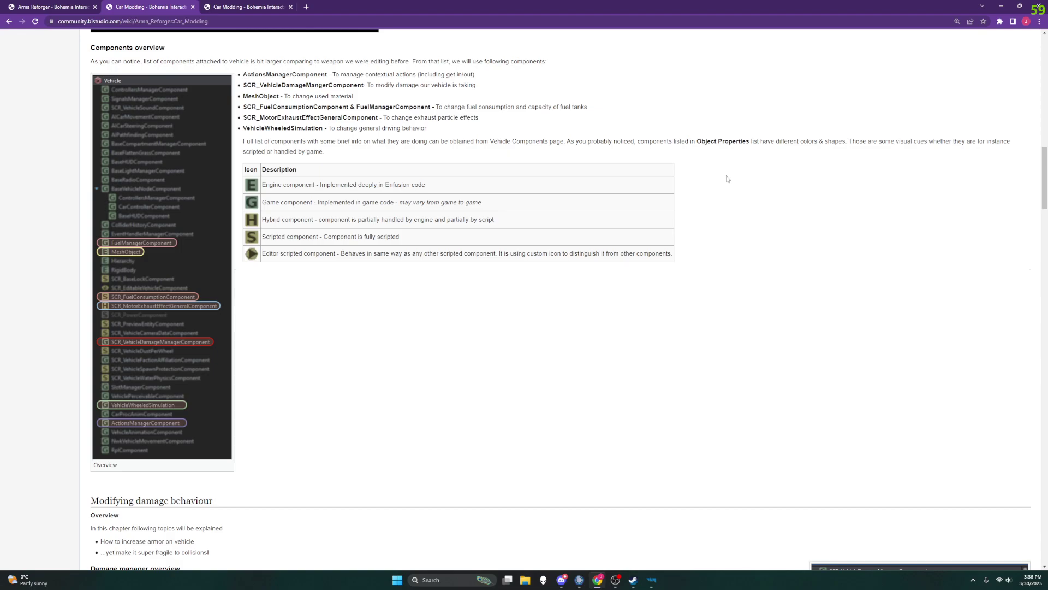
left_click_drag(490, 141, 565, 145)
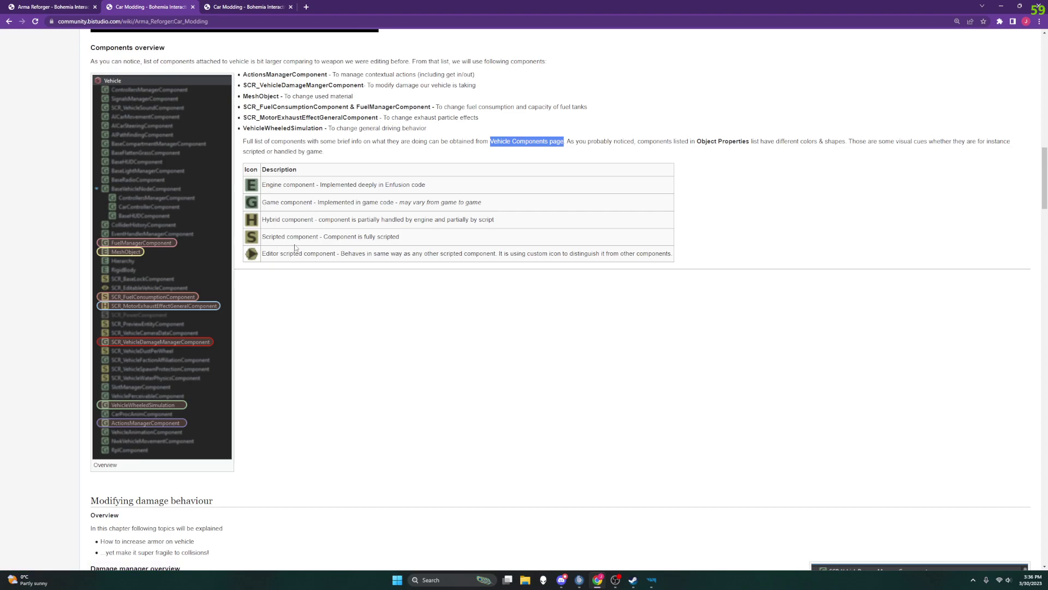
scroll(246, 254, "down", 5)
scroll(247, 252, "up", 4)
scroll(303, 461, "down", 5)
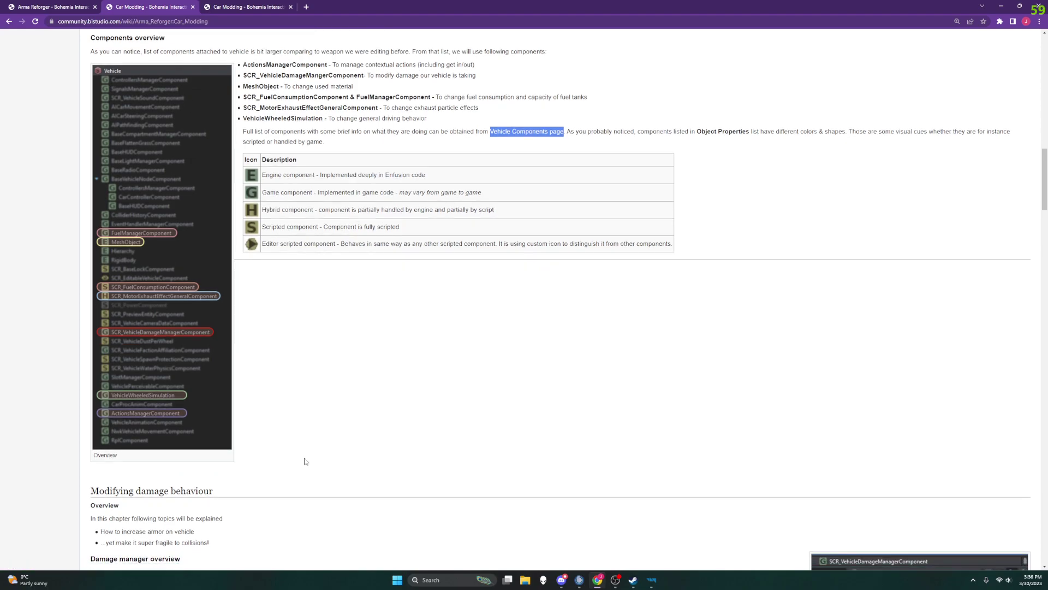
scroll(304, 458, "down", 3)
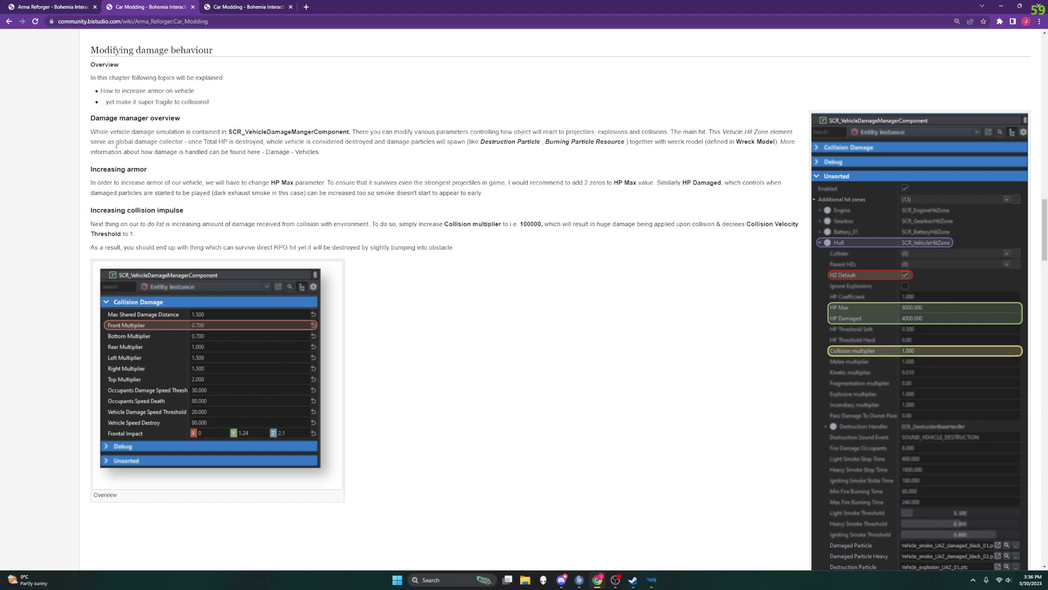
scroll(144, 114, "down", 1)
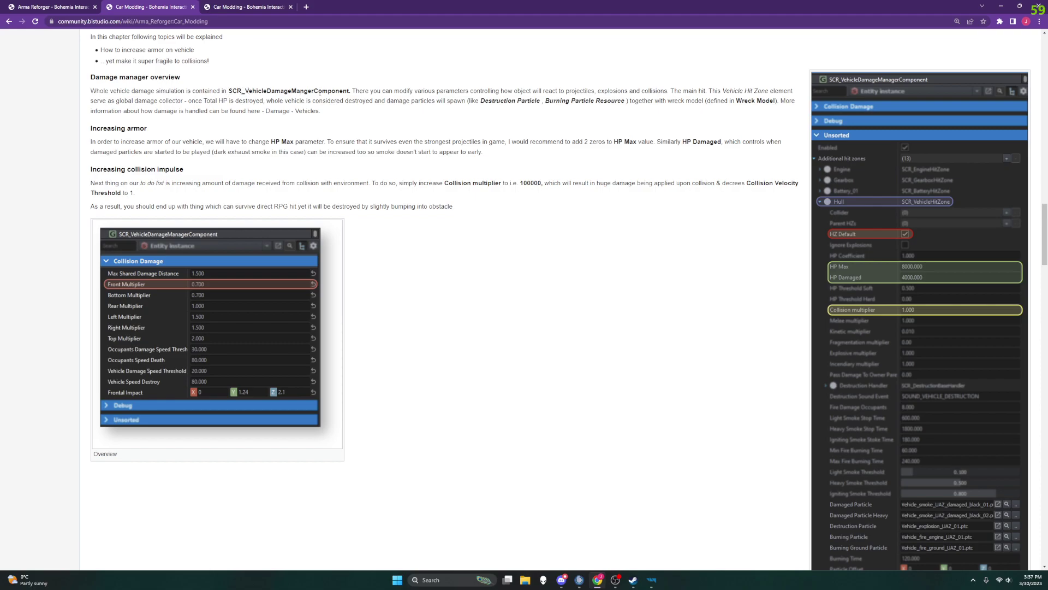
Switch to World Editor and select the vehicle's SCR_VehicleDamageManagerComponent.
left_click(651, 583)
mouse_move(655, 586)
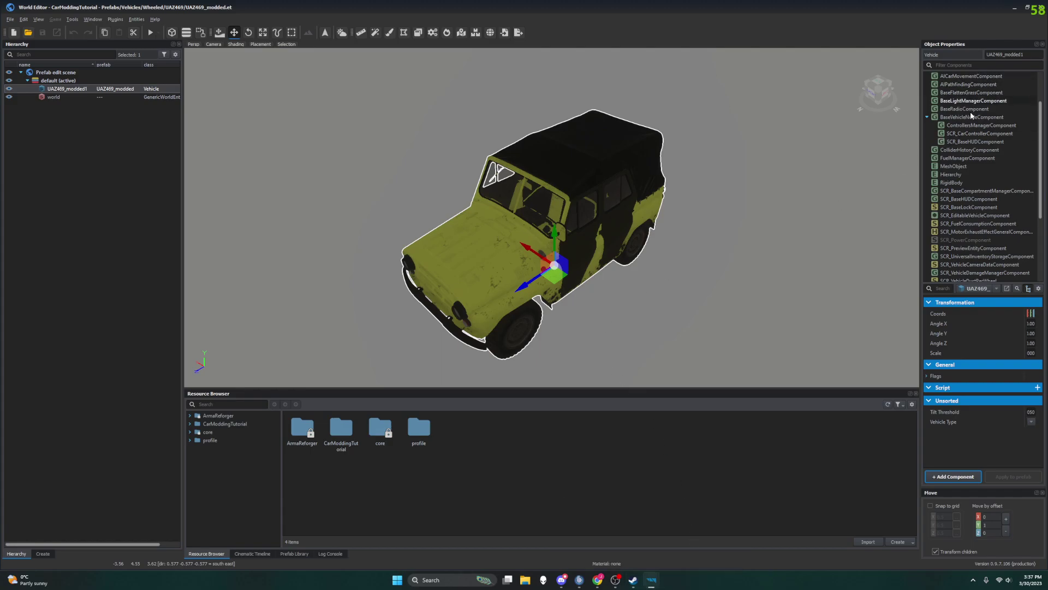
left_click(1003, 273)
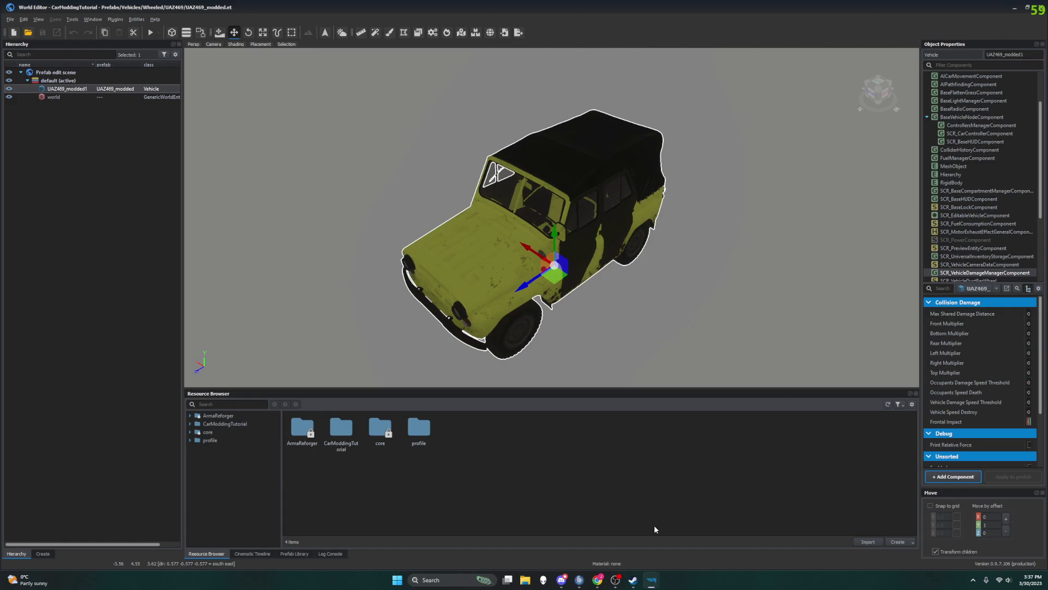
left_click(598, 580)
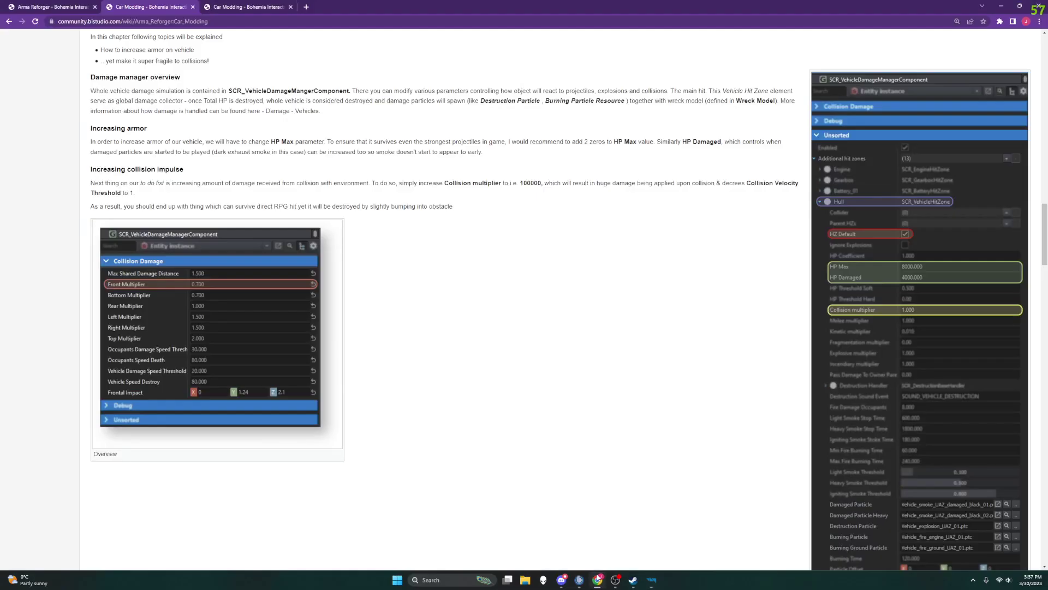
left_click(598, 580)
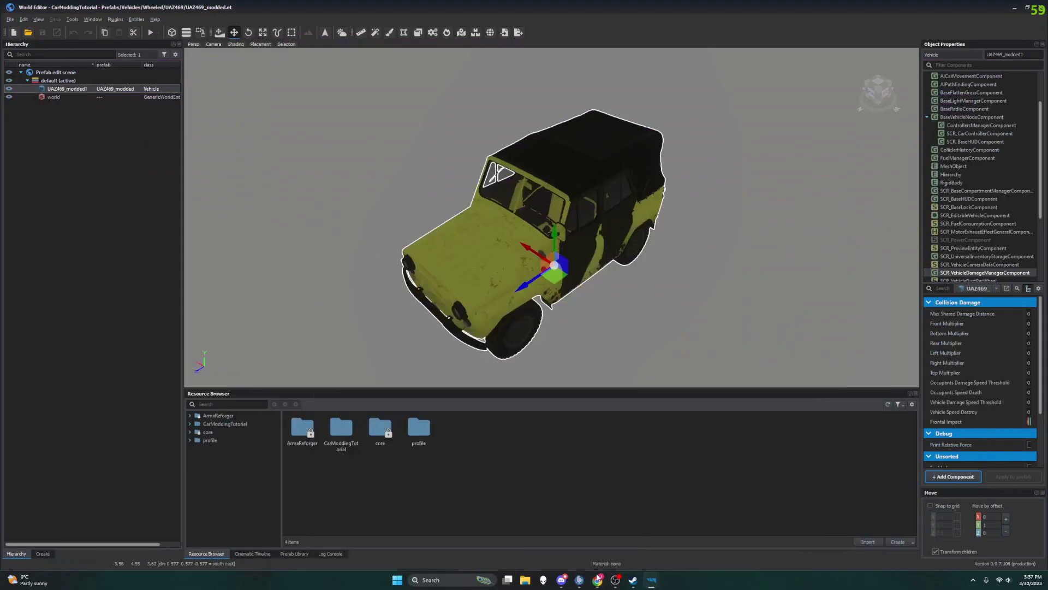
Enlarge and widen the damage manager component's property area and expand its Additional hit zones.
scroll(969, 276, "down", 2)
scroll(970, 276, "down", 2)
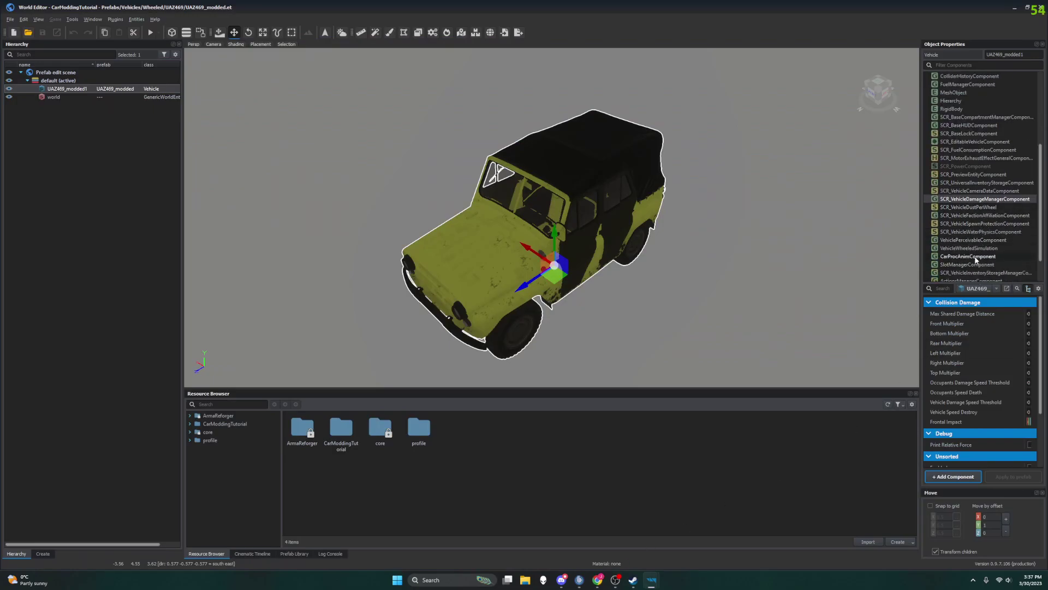
left_click_drag(989, 281, 990, 140)
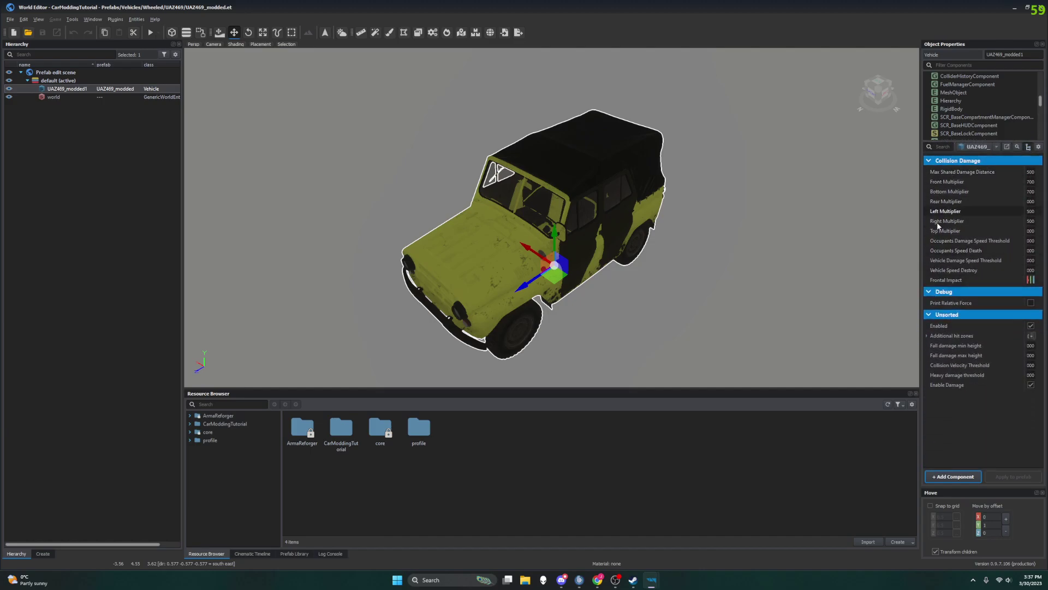
left_click(928, 335)
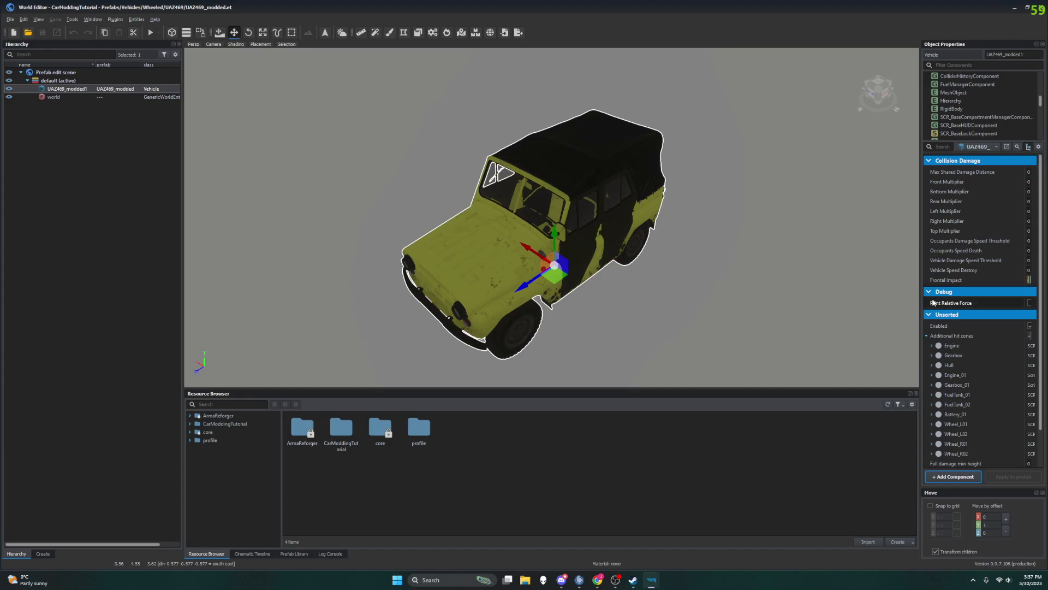
left_click_drag(922, 304, 796, 304)
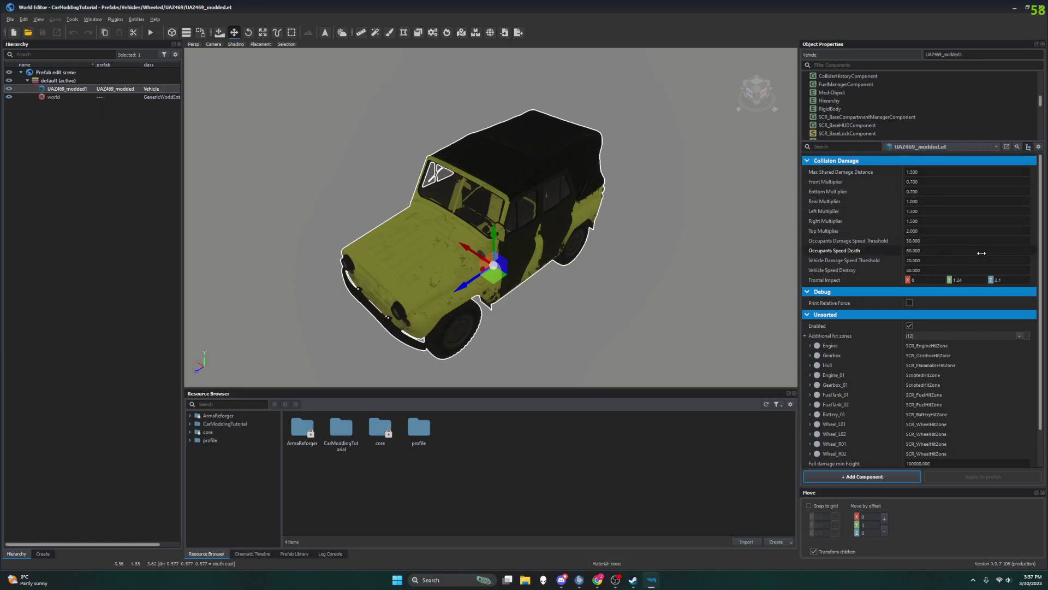
Switch to the browser and examine the wiki's instructions and reference images for increasing armor and collision impulse.
left_click(599, 580)
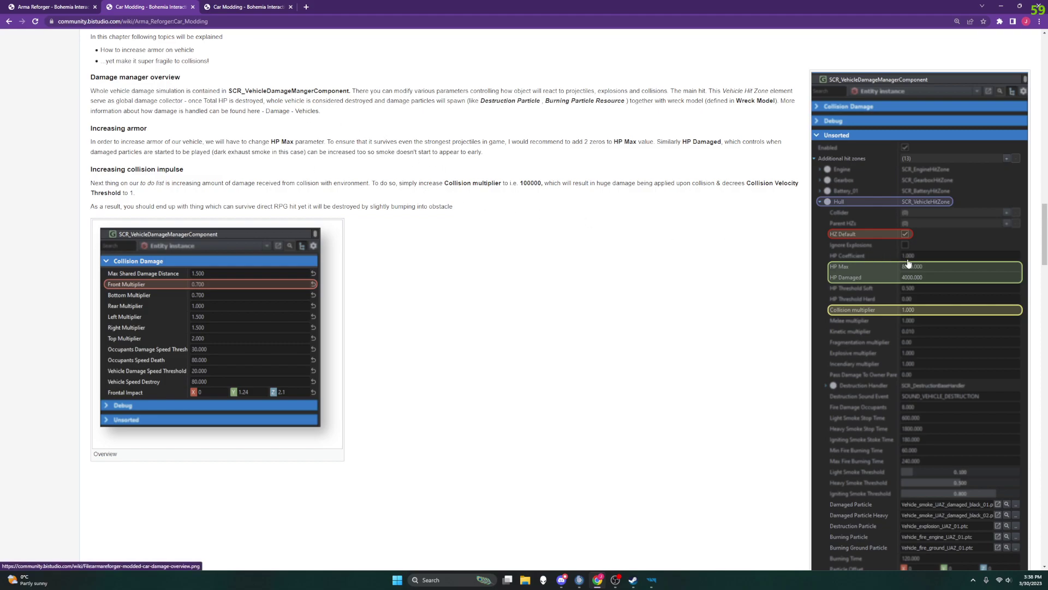
scroll(912, 270, "down", 2)
scroll(912, 270, "down", 1)
scroll(906, 271, "up", 2, "ctrl")
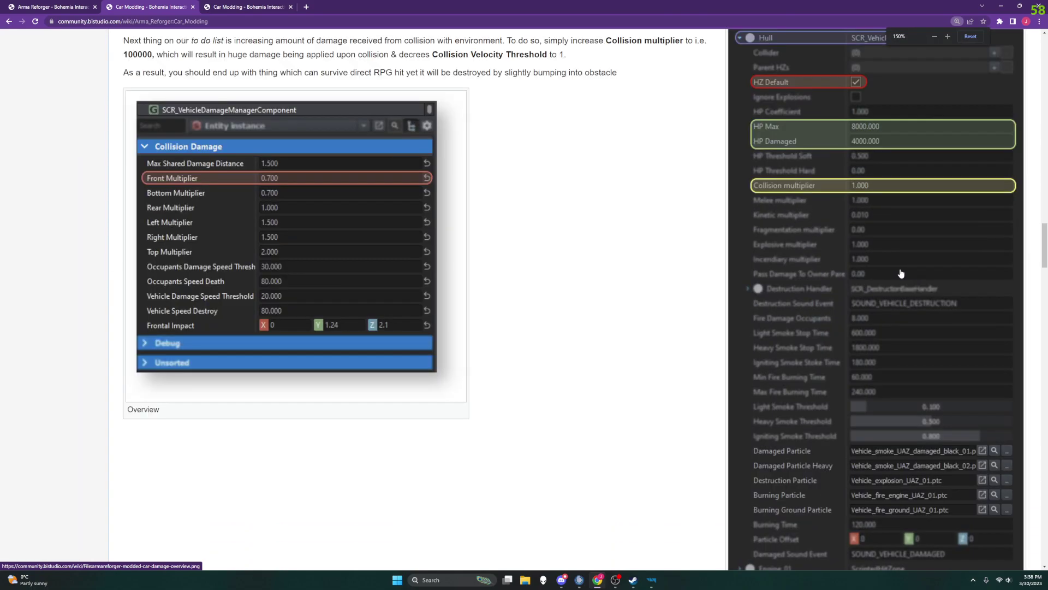
scroll(900, 270, "down", 1, "ctrl")
scroll(696, 290, "up", 3)
scroll(697, 287, "down", 1)
scroll(697, 287, "down", 1)
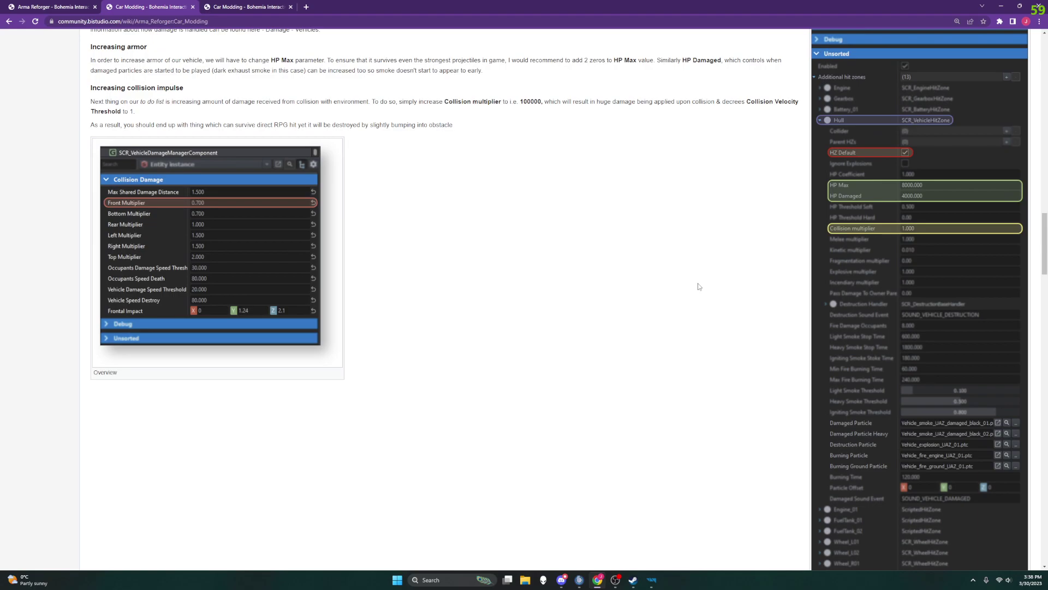
scroll(679, 234, "up", 2)
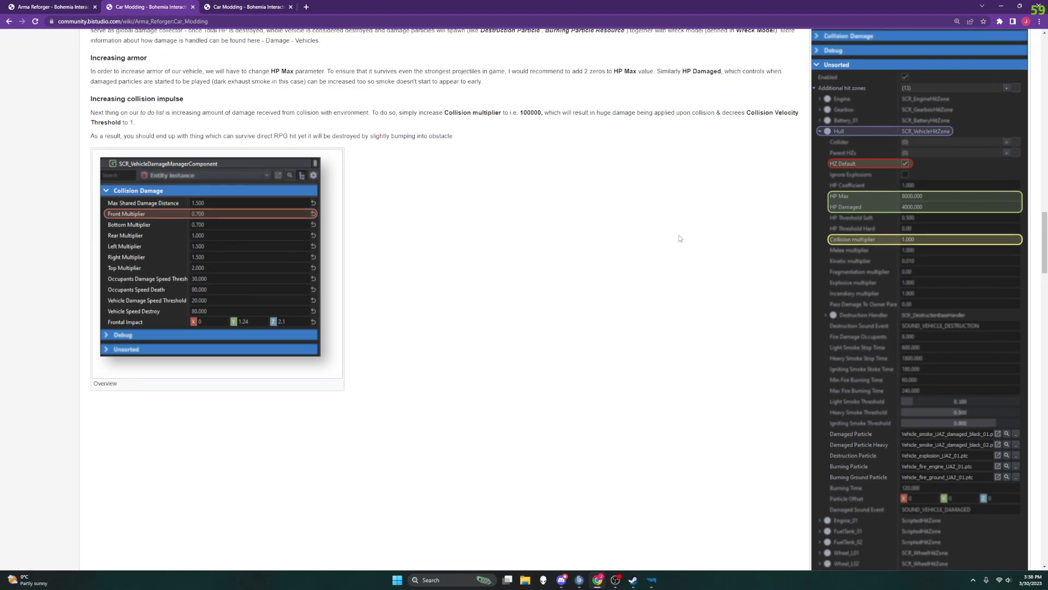
scroll(616, 225, "up", 3)
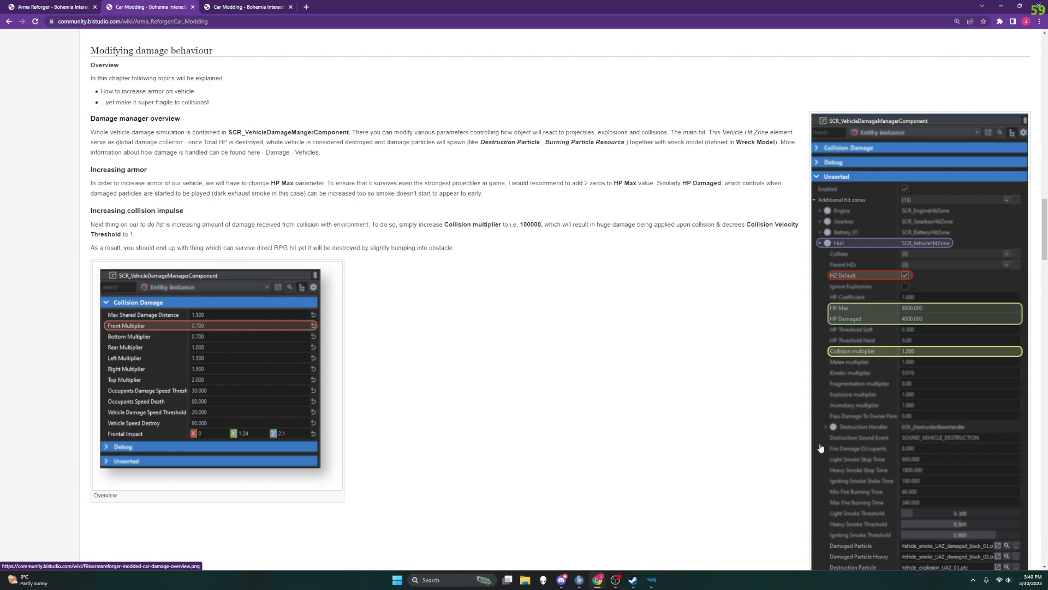
Check the vehicle's collision damage and hit zone properties in World Editor against the wiki's damage reference.
mouse_move(651, 580)
left_click(699, 520)
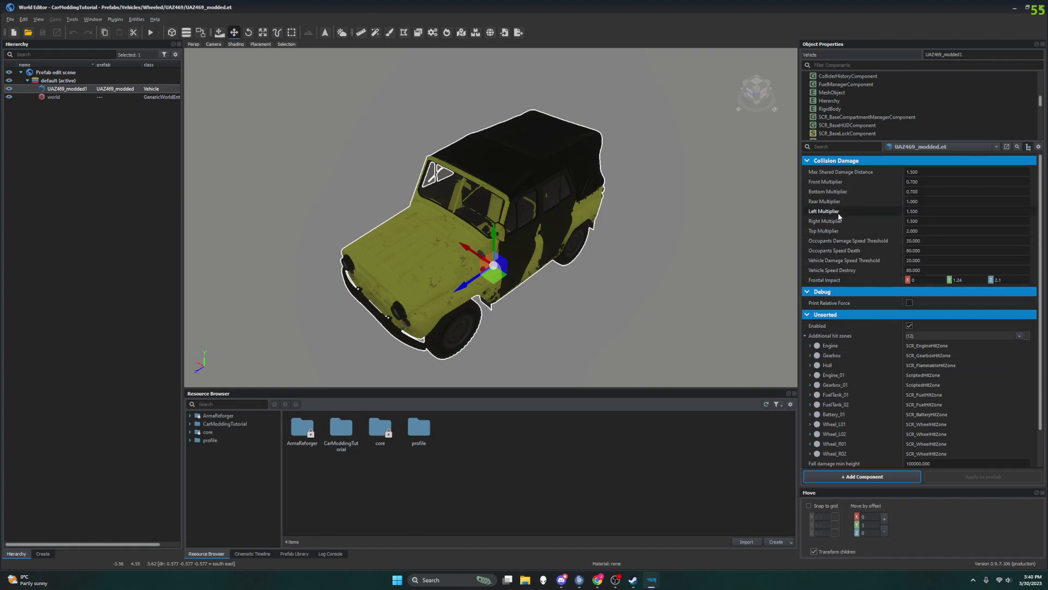
scroll(847, 197, "down", 2)
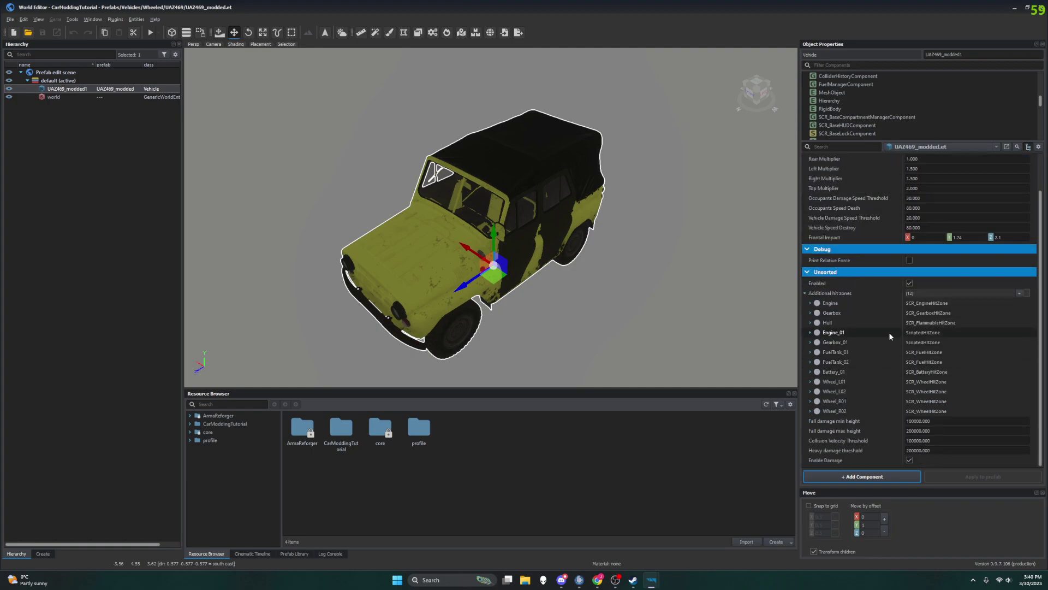
scroll(892, 290, "up", 2)
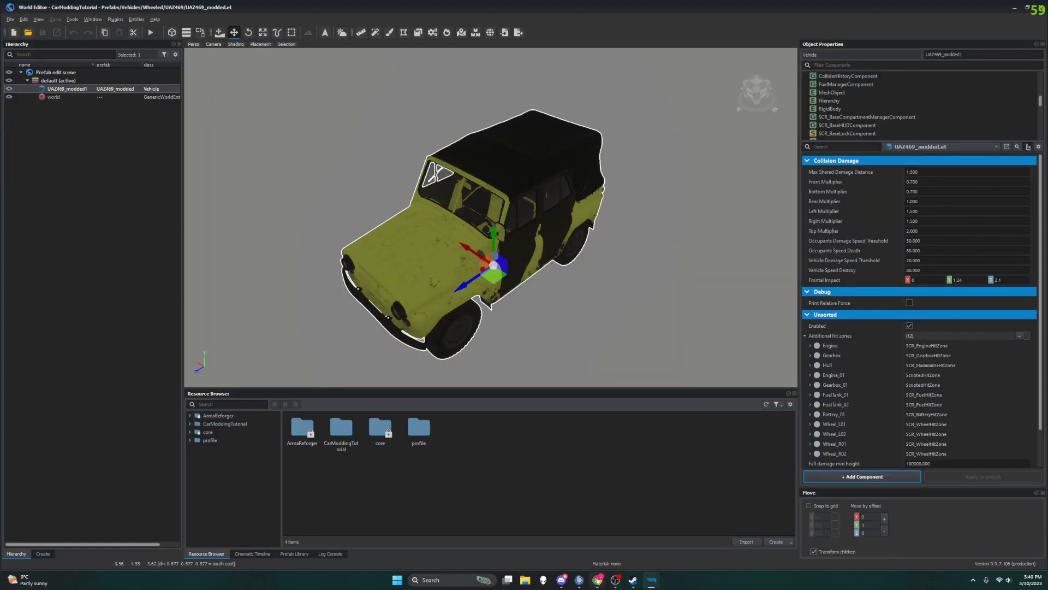
left_click(598, 580)
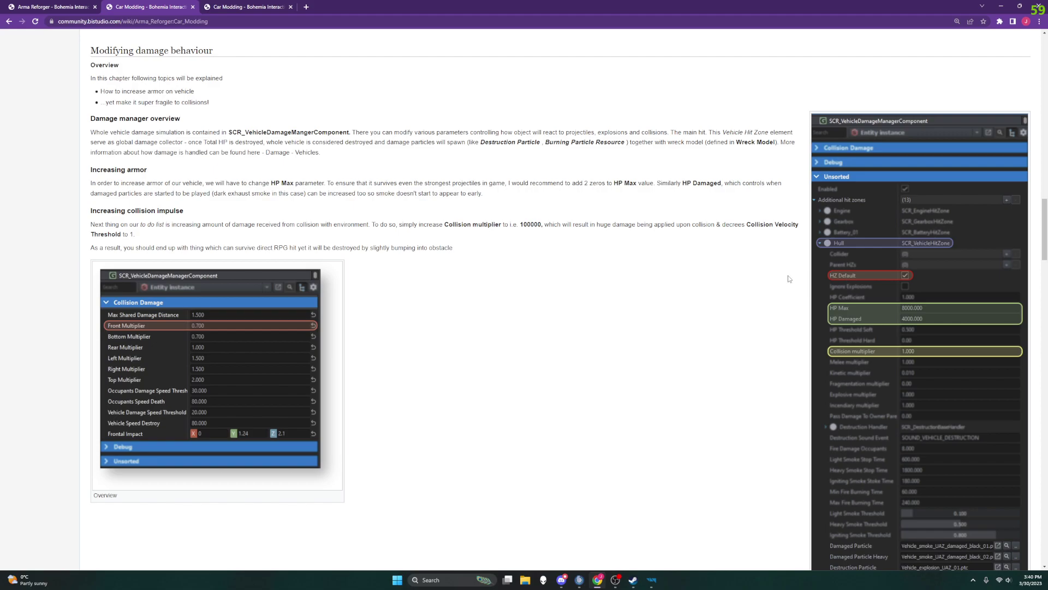
Switch to World Editor, expand the Hull hit zone and check its properties against the wiki's damage reference.
key("alt+Tab")
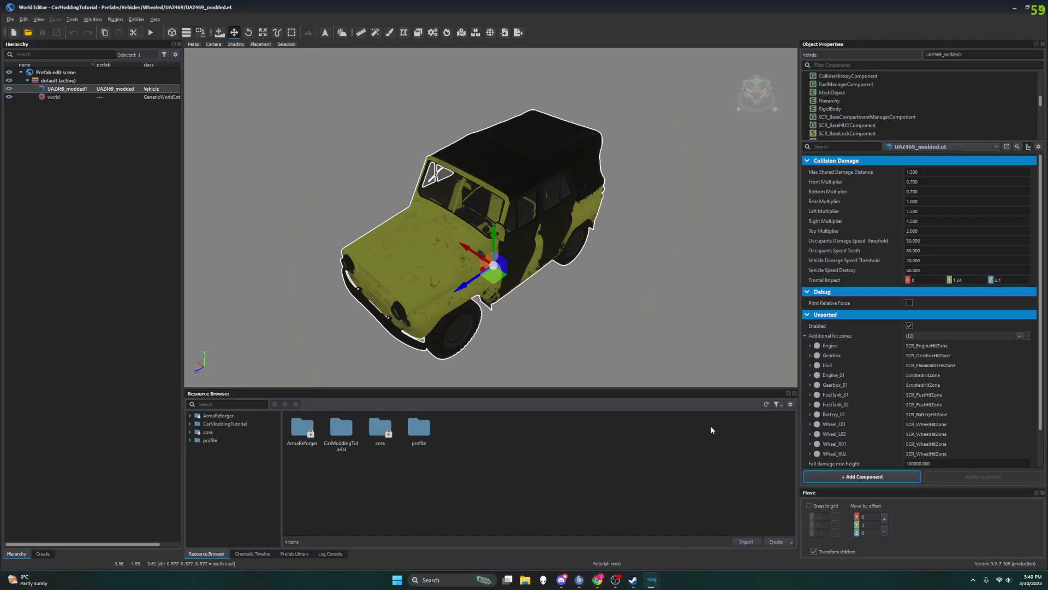
scroll(813, 330, "down", 2)
left_click(810, 323)
scroll(923, 348, "down", 2)
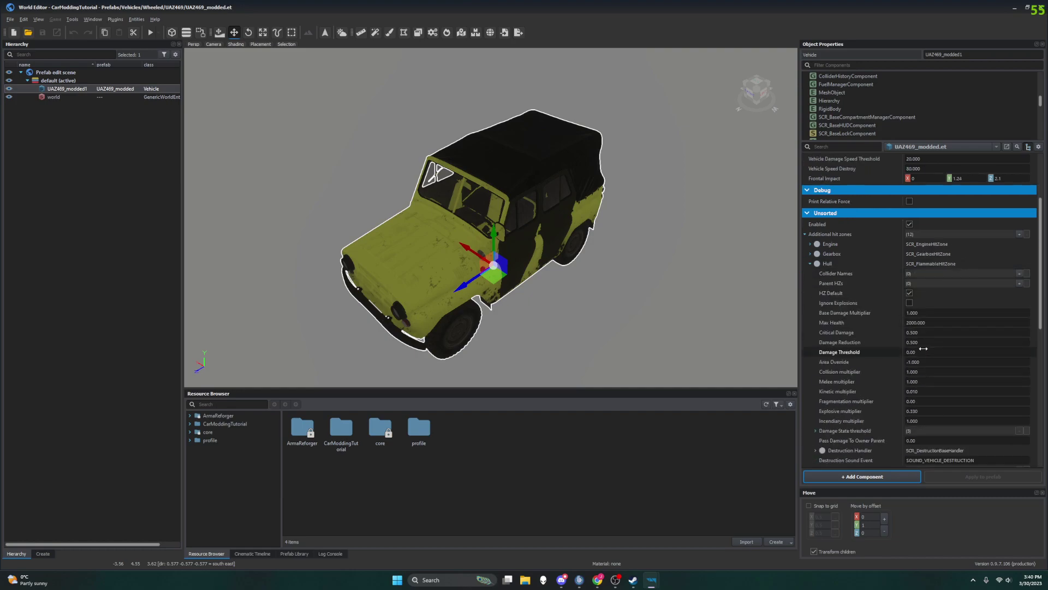
scroll(923, 348, "down", 1)
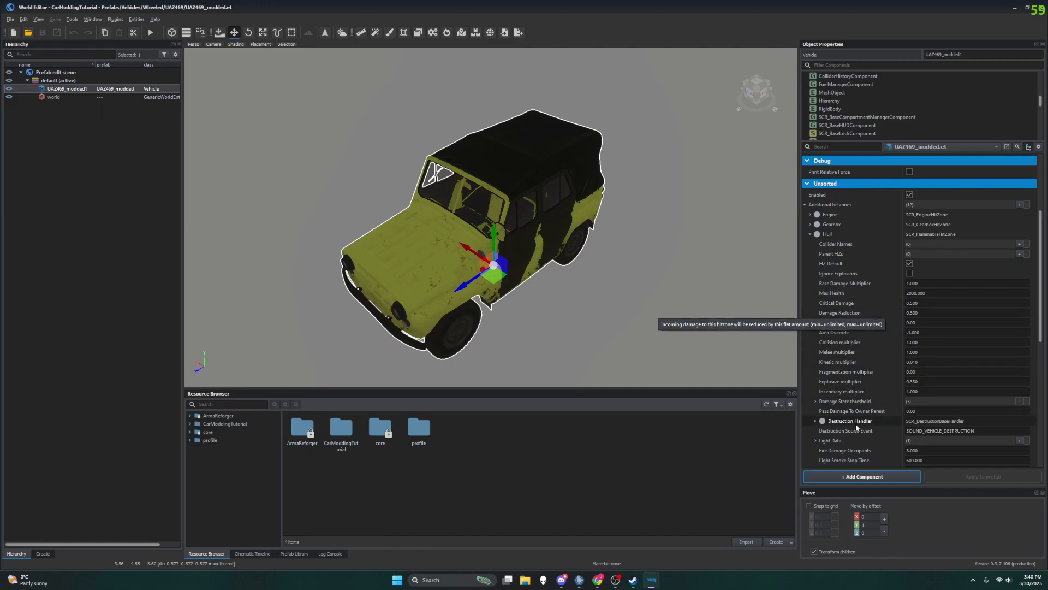
left_click(599, 583)
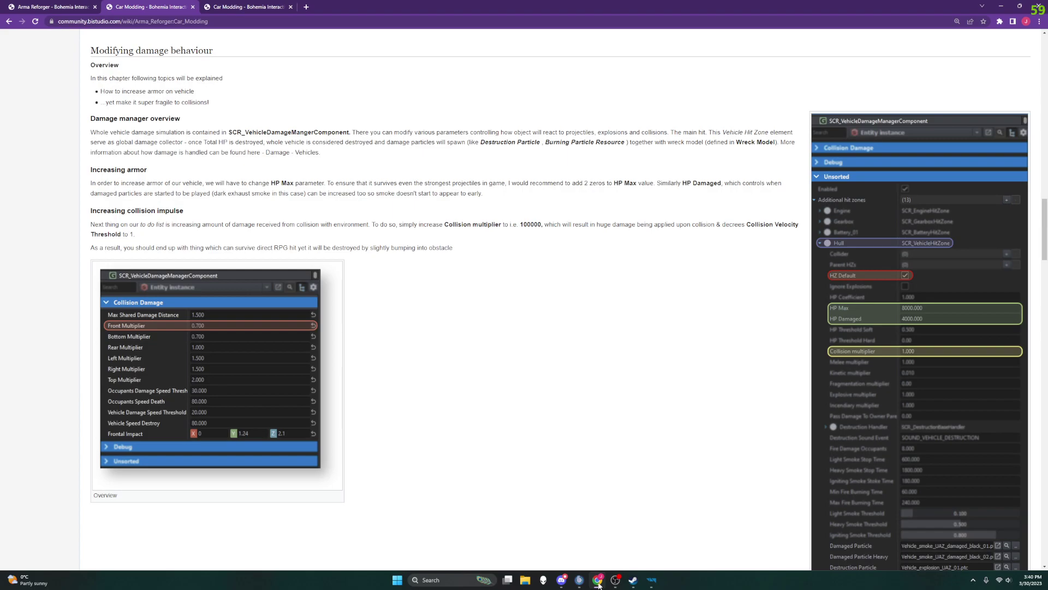
left_click(599, 583)
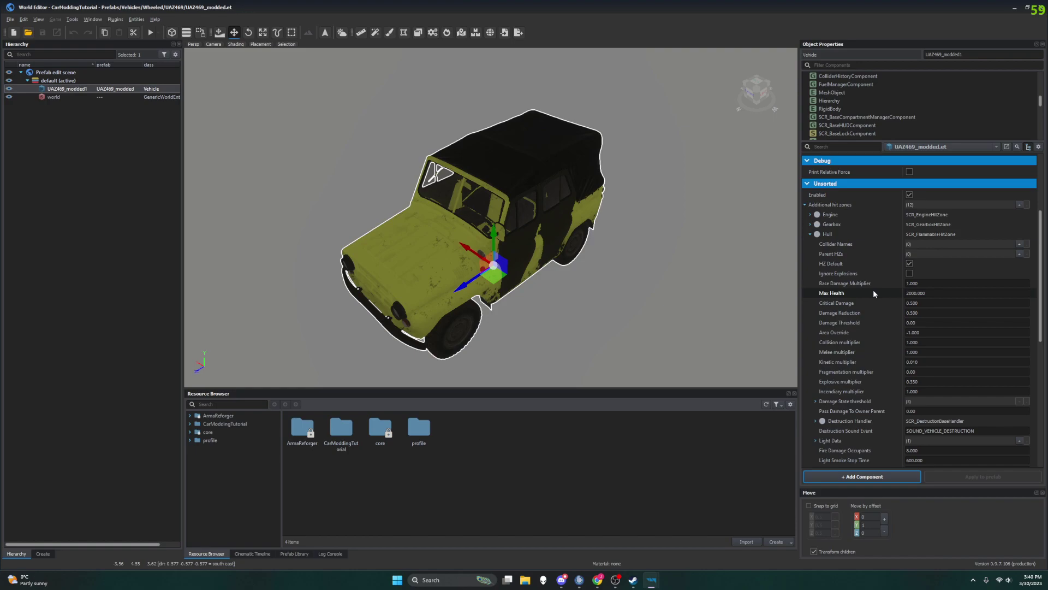
Review the Hull hit zone's properties and expand its Damage State threshold and Destruction Handler.
scroll(861, 337, "down", 5)
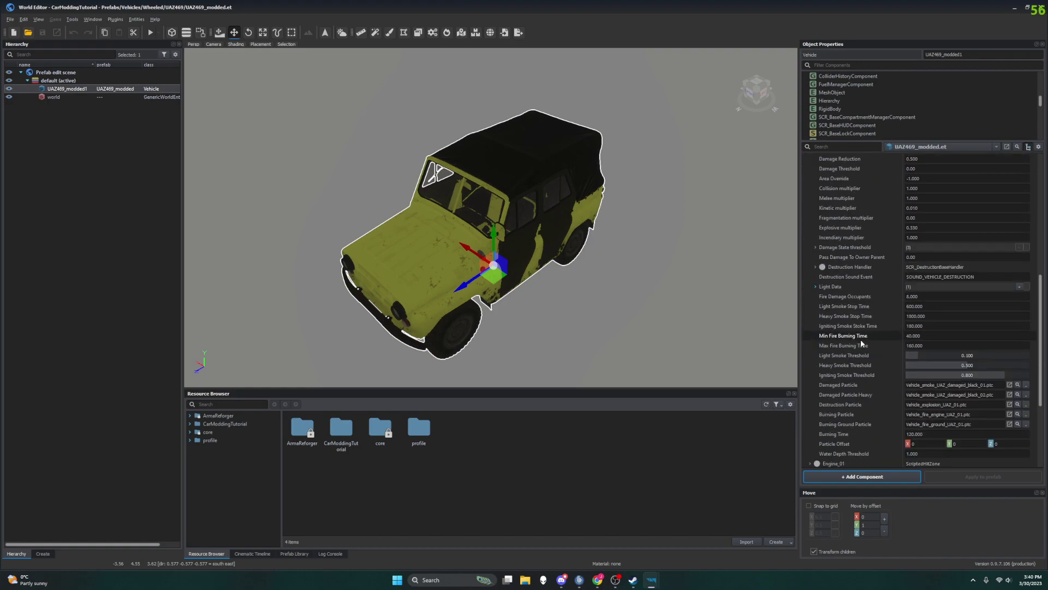
scroll(861, 339, "up", 2)
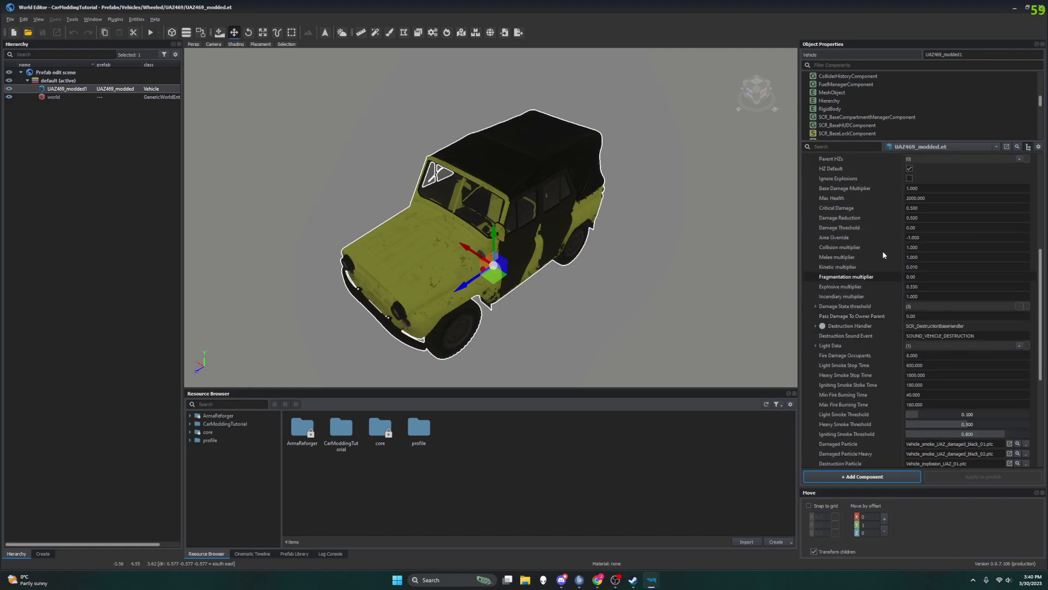
scroll(852, 201, "up", 1)
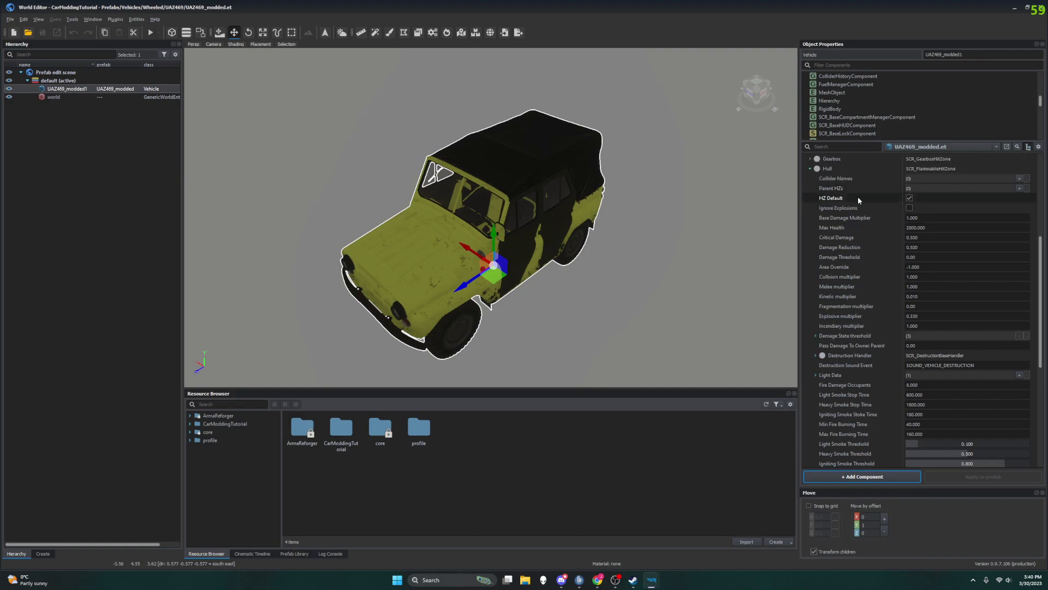
mouse_move(868, 267)
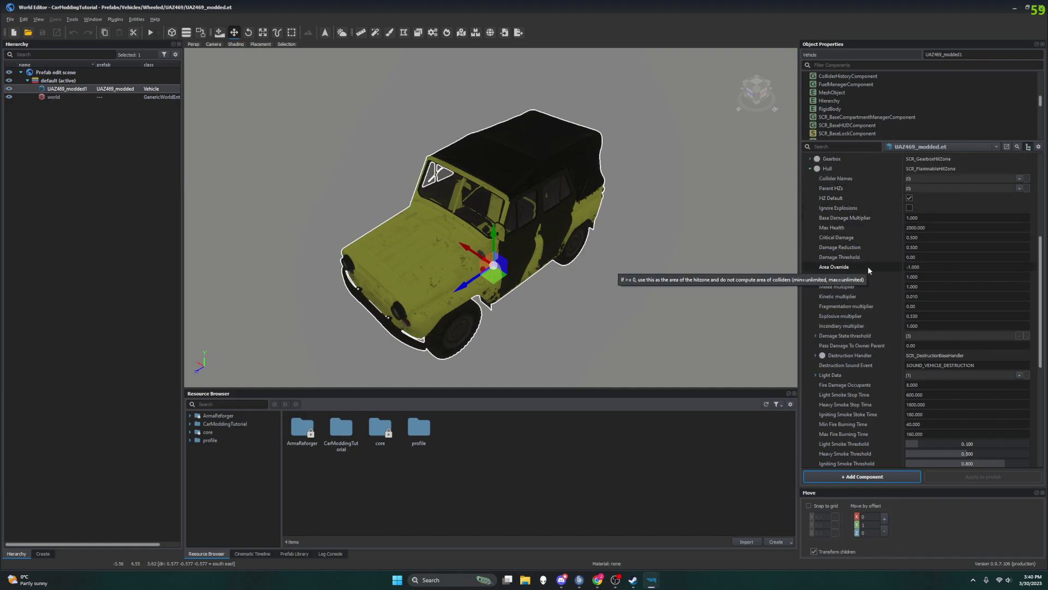
left_click(816, 335)
left_click(815, 385)
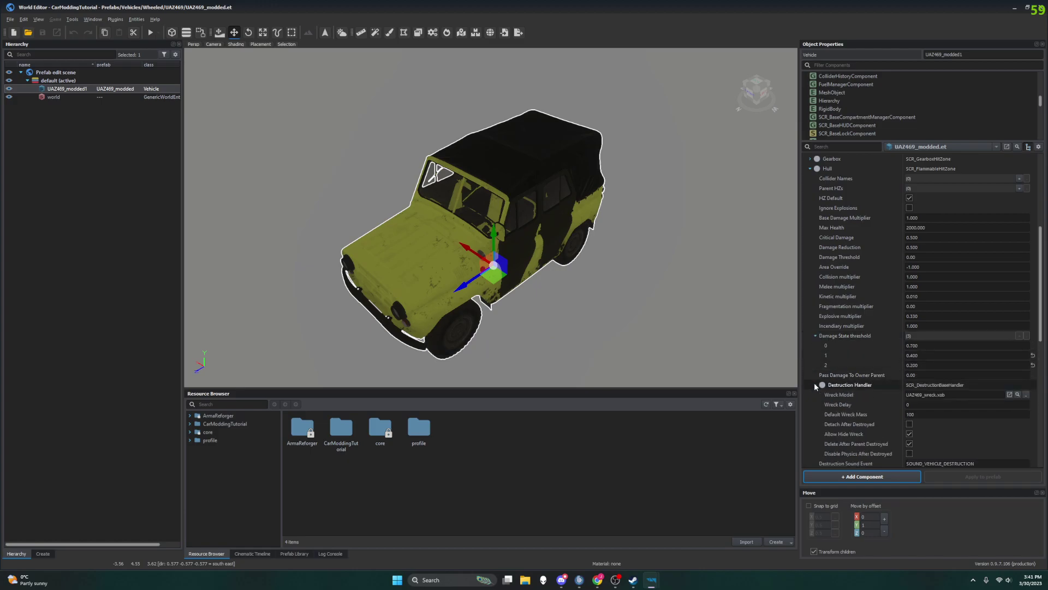
Expand the Hull hit zone's Light Data down to the SCR_BaseLightData entry and its Light Flags.
scroll(814, 385, "down", 1)
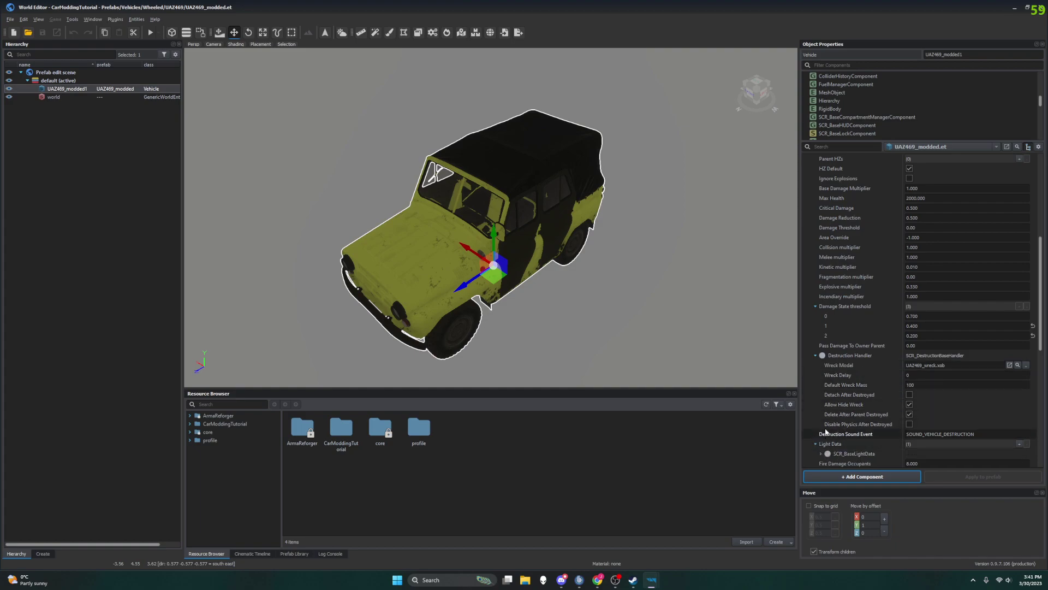
left_click(815, 443)
scroll(817, 444, "down", 2)
left_click(821, 395)
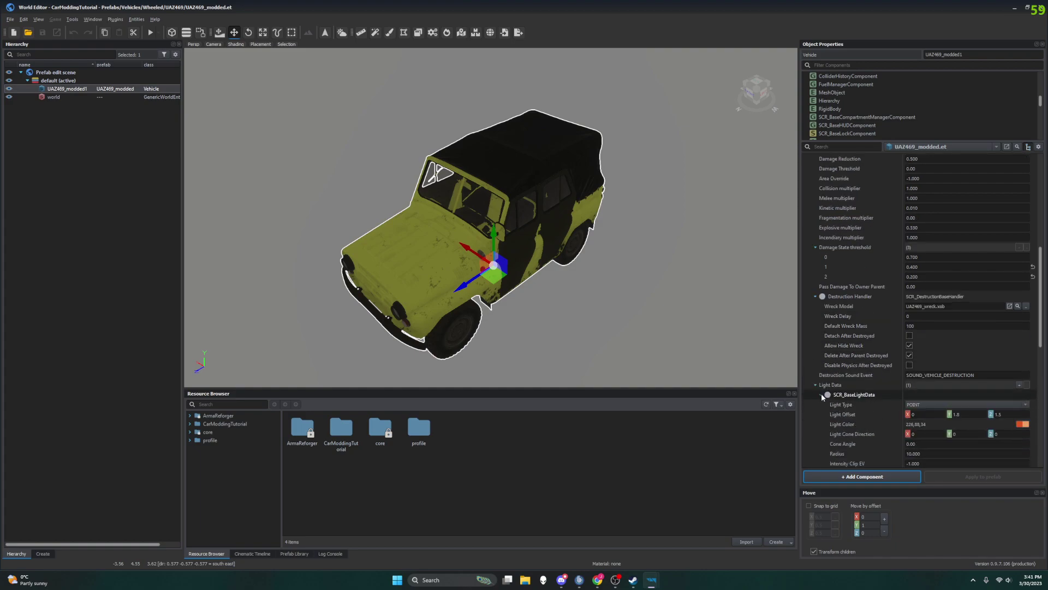
scroll(822, 394, "down", 2)
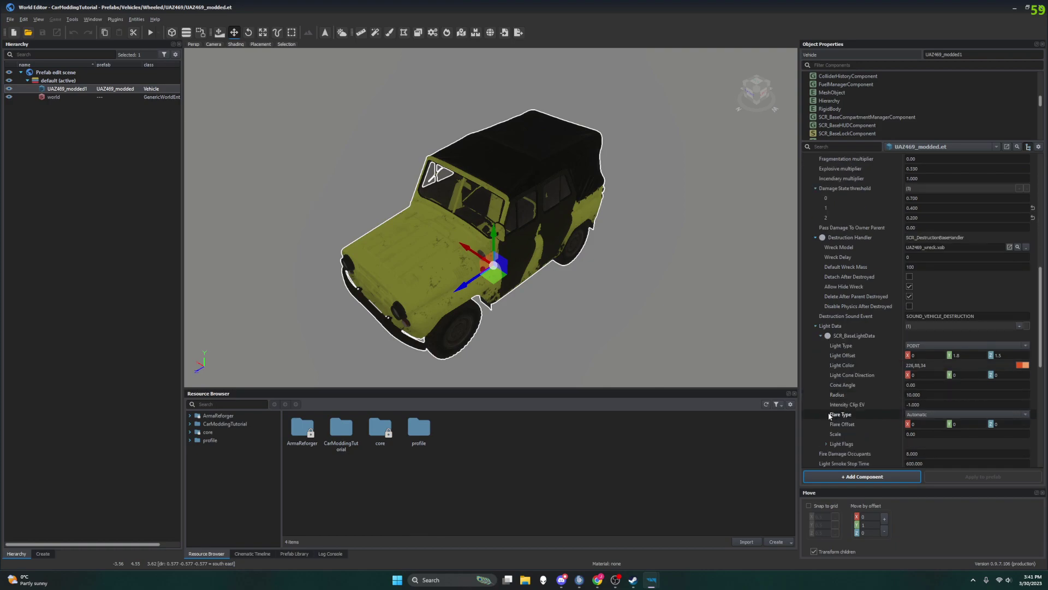
scroll(829, 414, "down", 2)
left_click(825, 385)
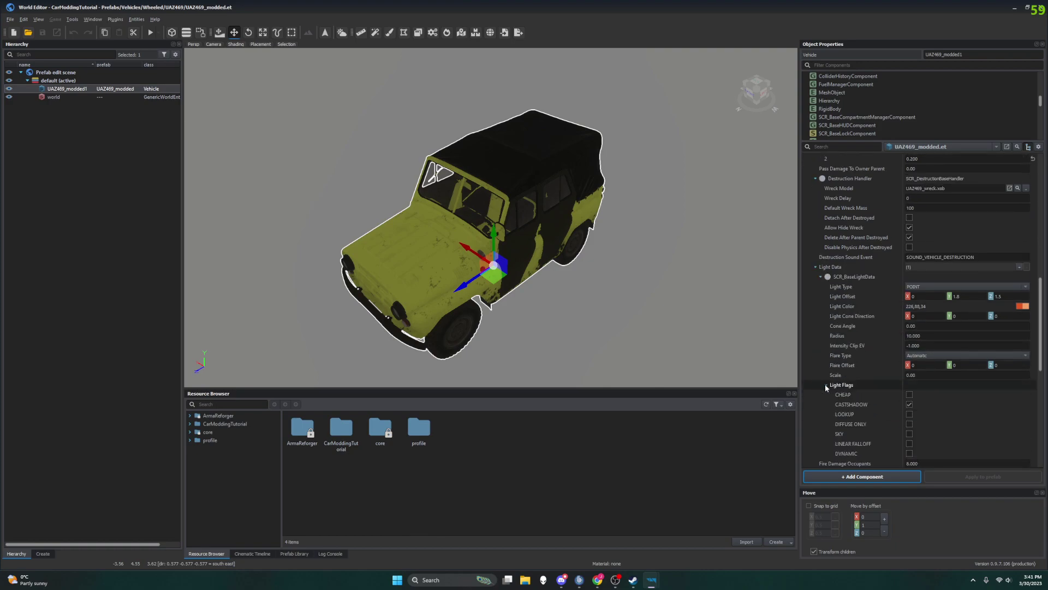
Examine the Hull hit zone's smoke, fire and particle settings and its health and multiplier values.
scroll(825, 385, "down", 1)
scroll(829, 404, "down", 3)
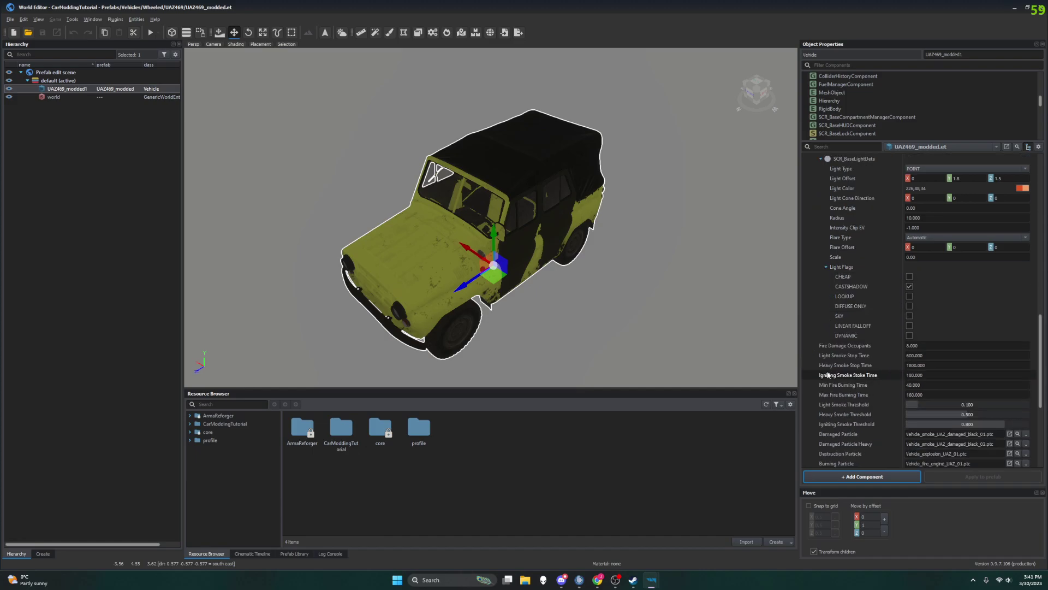
scroll(828, 415, "down", 1)
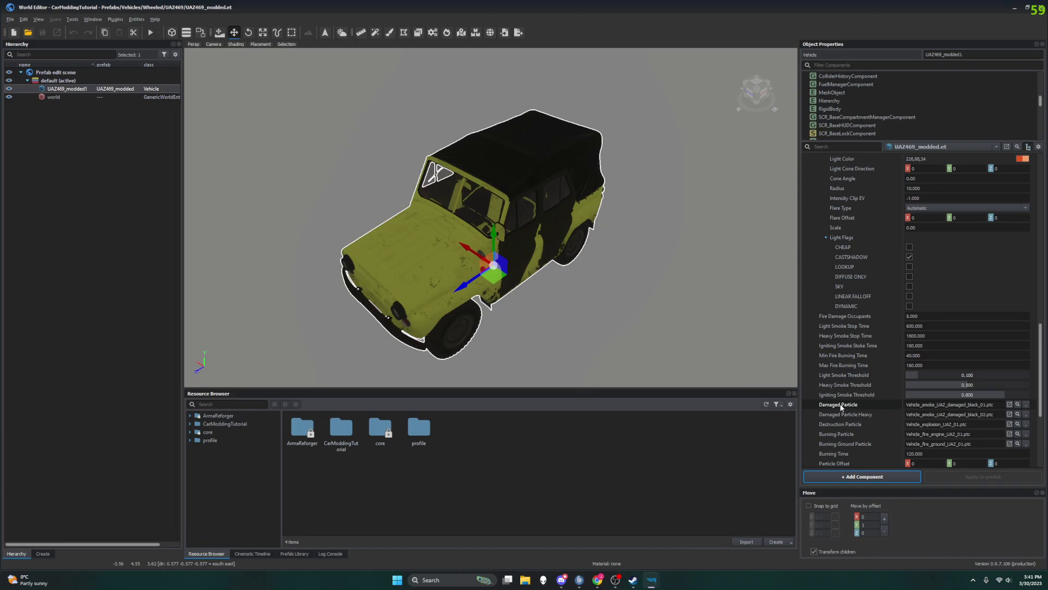
mouse_move(842, 407)
scroll(842, 407, "down", 3)
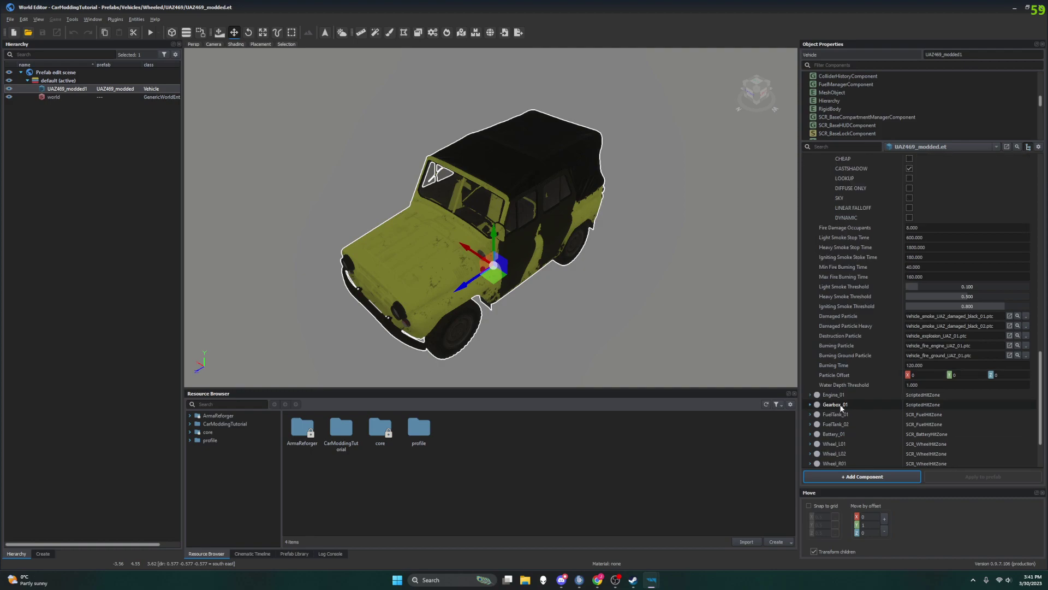
scroll(841, 407, "up", 8)
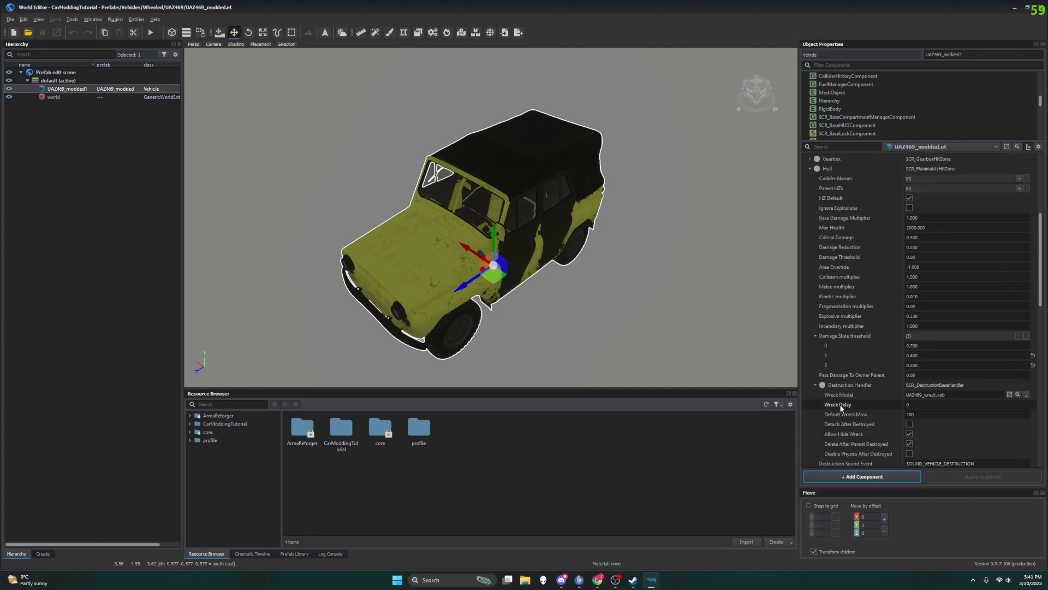
scroll(841, 407, "up", 1)
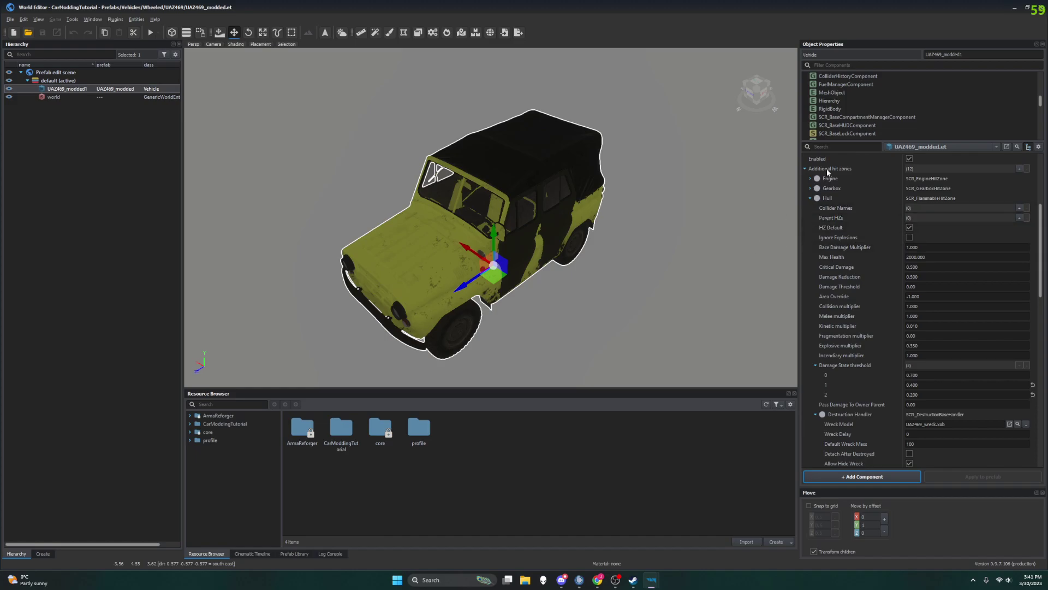
Switch to the browser and float the wiki window beside World Editor's object properties, showing the armor and collision instructions.
left_click(597, 580)
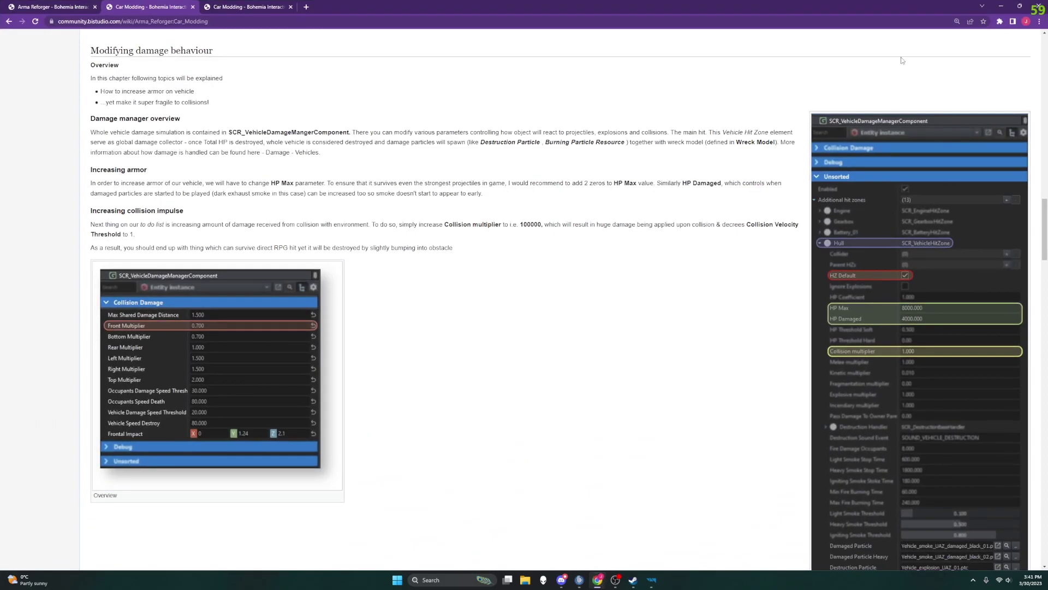
left_click_drag(909, 3, 638, 89)
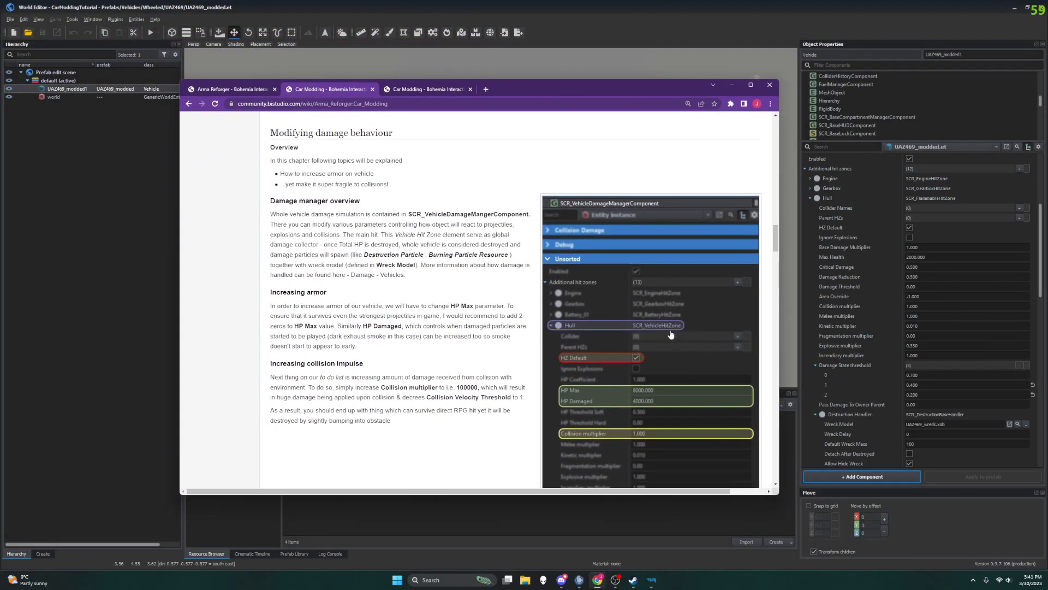
scroll(670, 325, "down", 2)
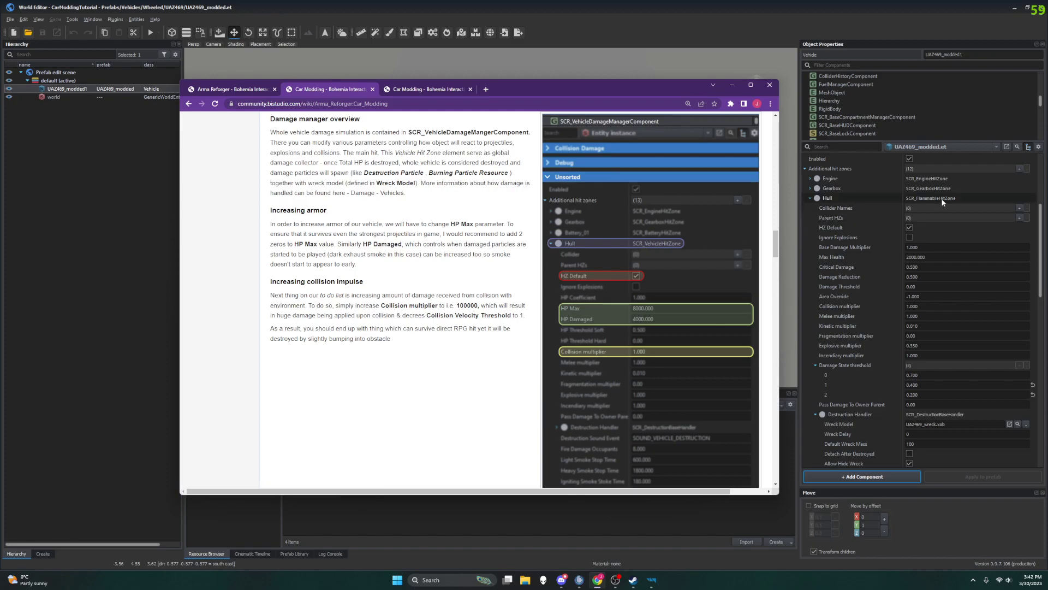
Collapse the damage manager component's Collision Damage and Debug categories, keeping Unsorted expanded.
scroll(846, 216, "up", 5)
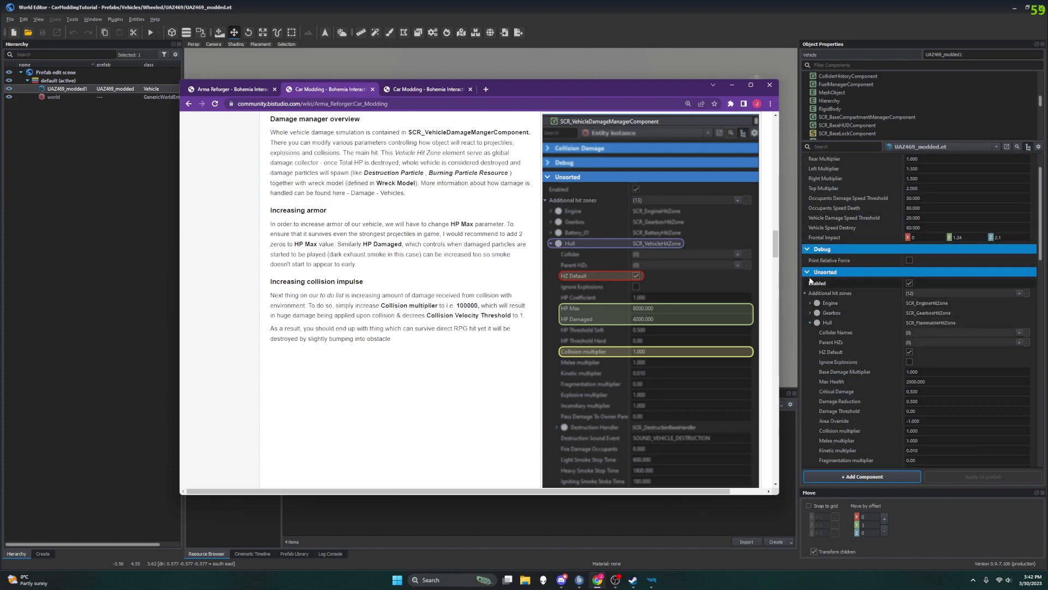
scroll(831, 295, "up", 2)
scroll(865, 126, "down", 5)
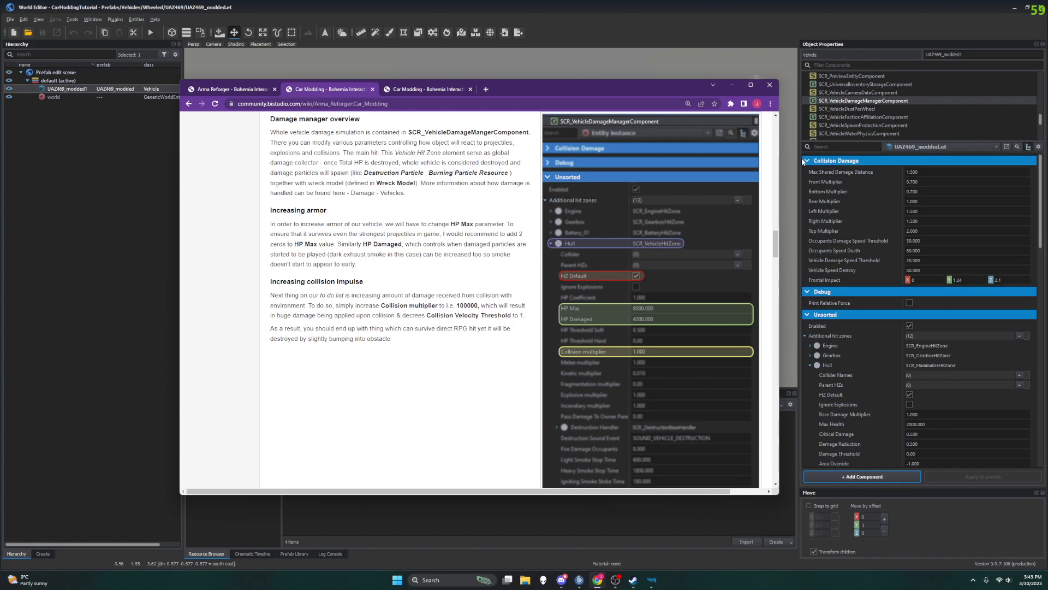
left_click(830, 161)
left_click(808, 198)
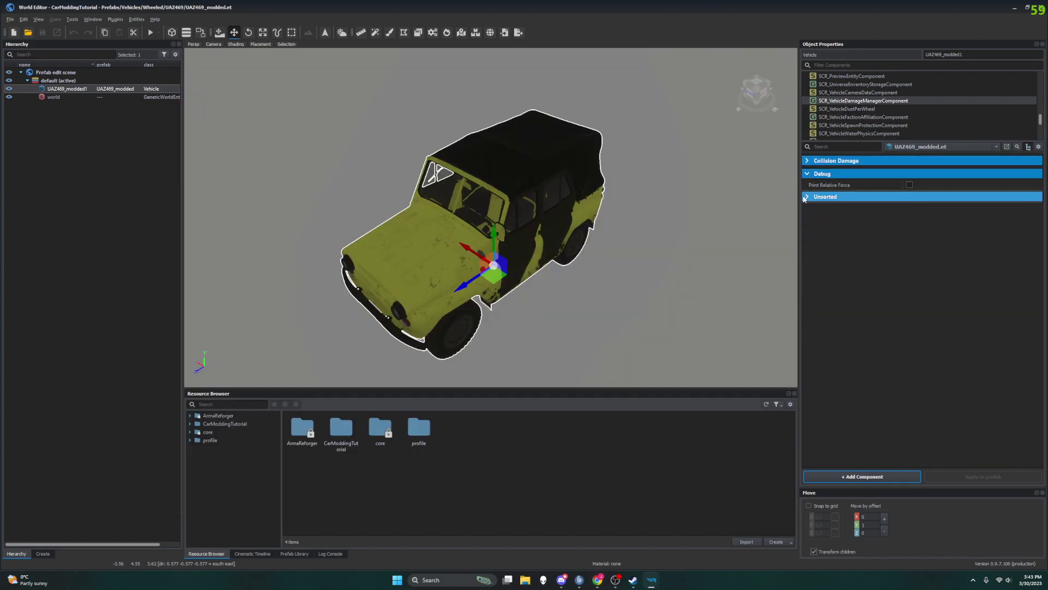
left_click(805, 199)
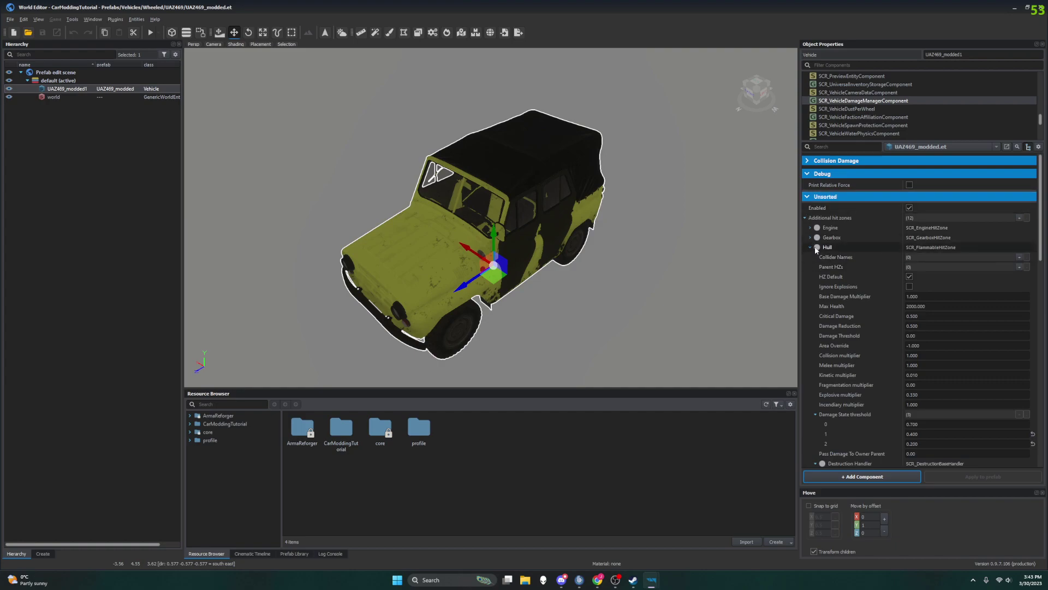
left_click(808, 175)
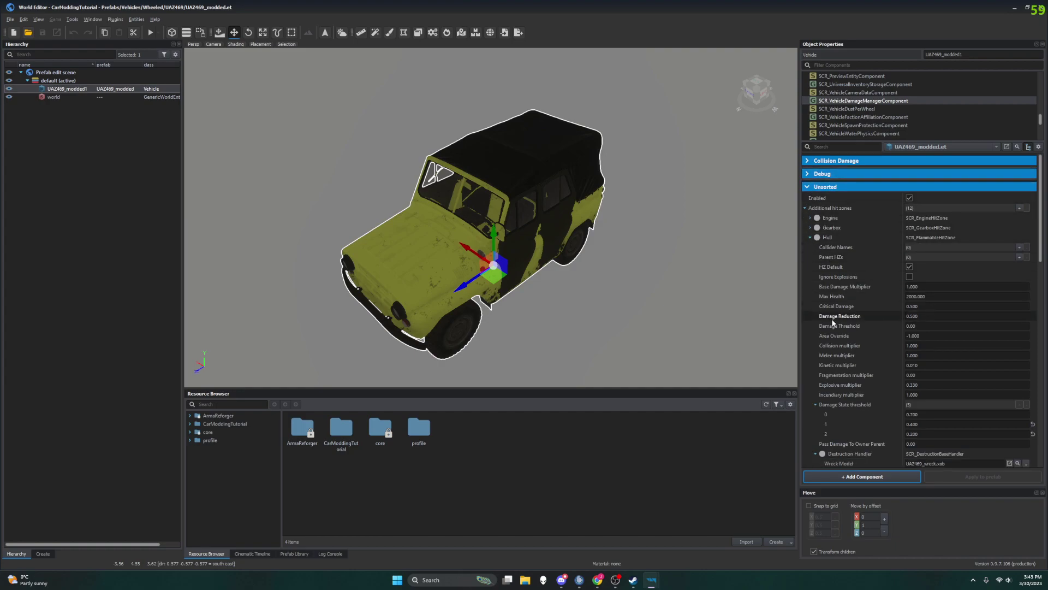
mouse_move(651, 580)
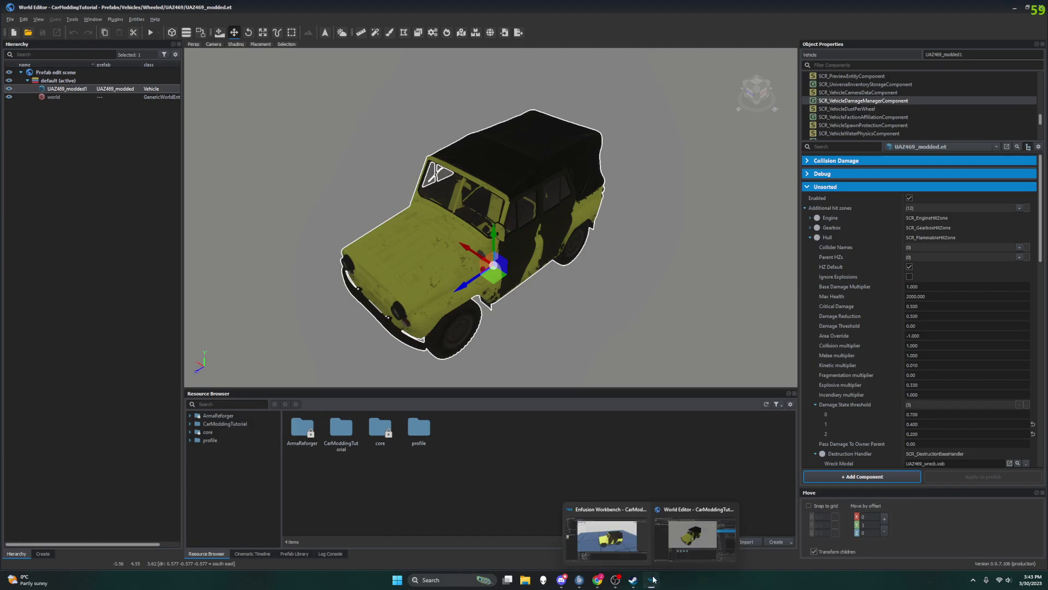
left_click(626, 529)
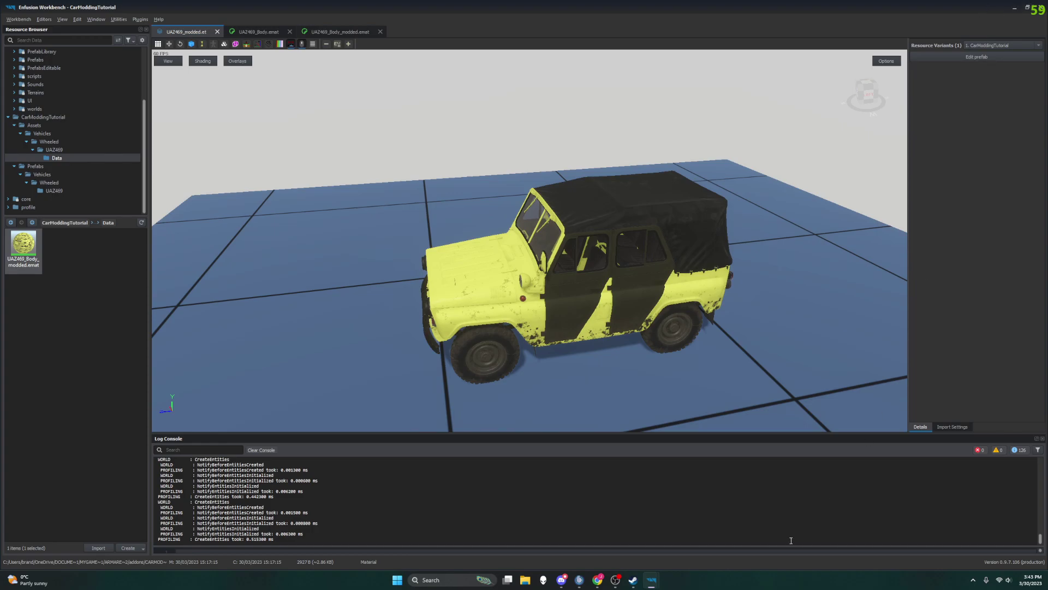
mouse_move(647, 582)
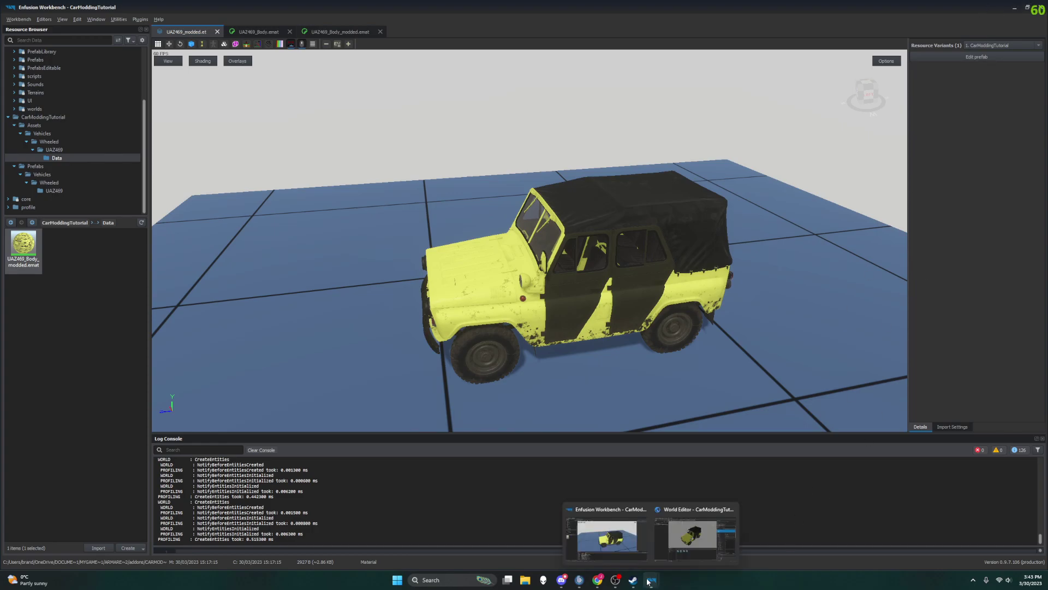
left_click(693, 535)
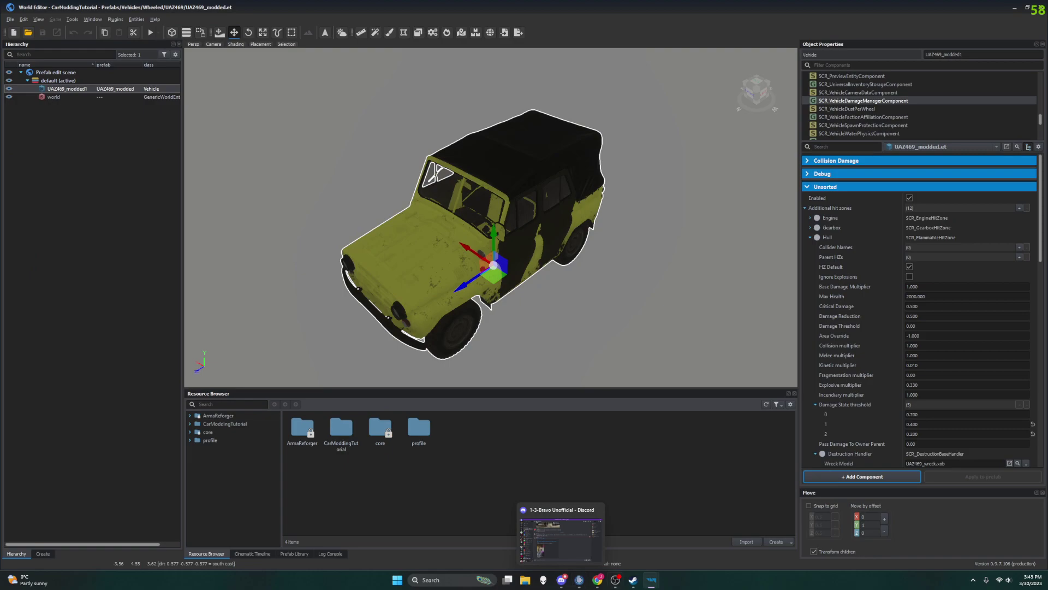
Collapse the Hull hit zone and compare the component's hit zone list with the wiki's reference image.
left_click(597, 580)
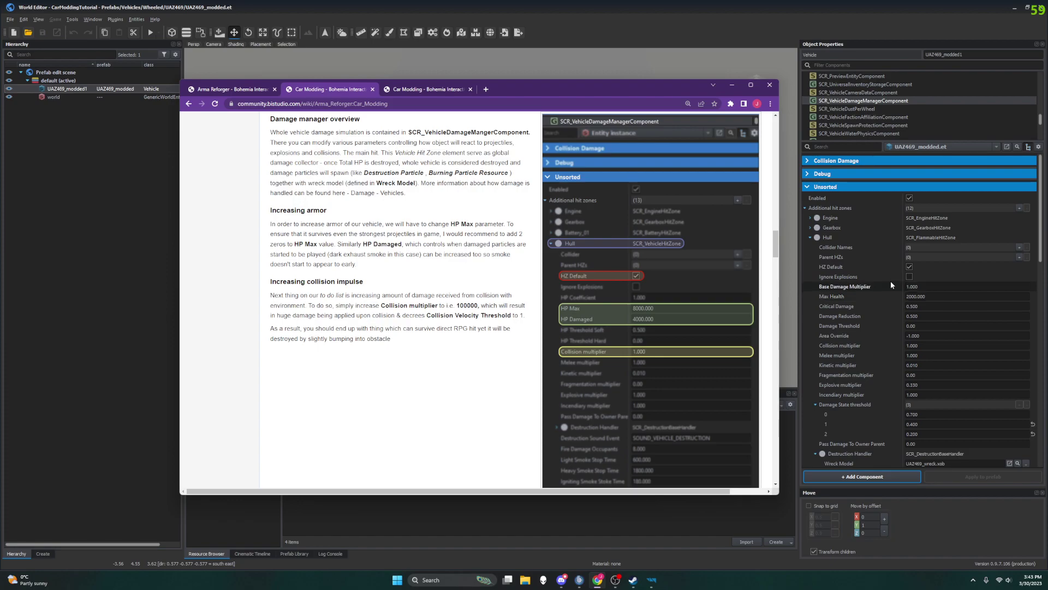
left_click(944, 206)
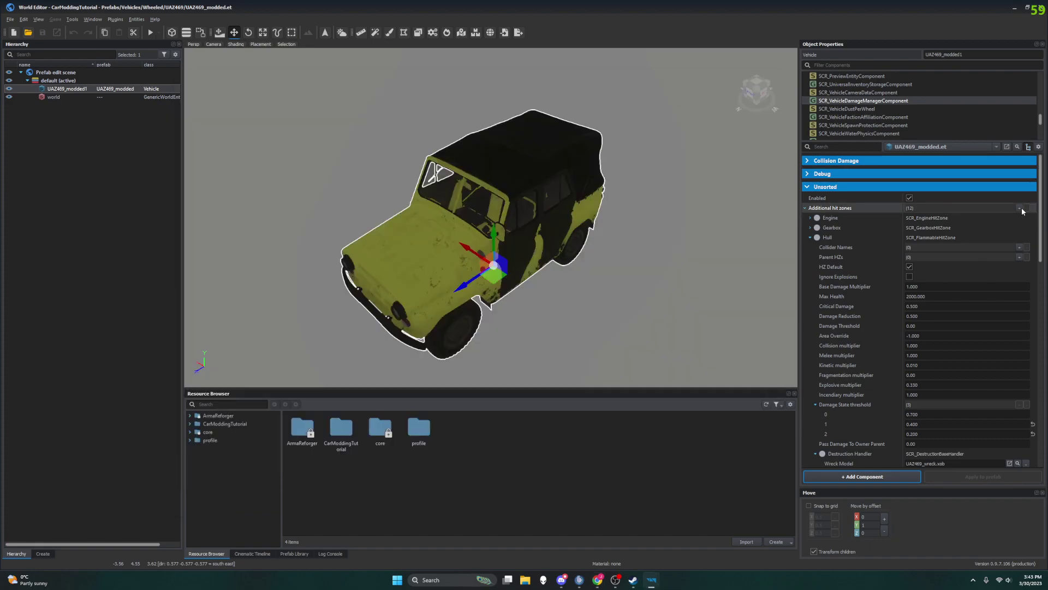
double_click(844, 238)
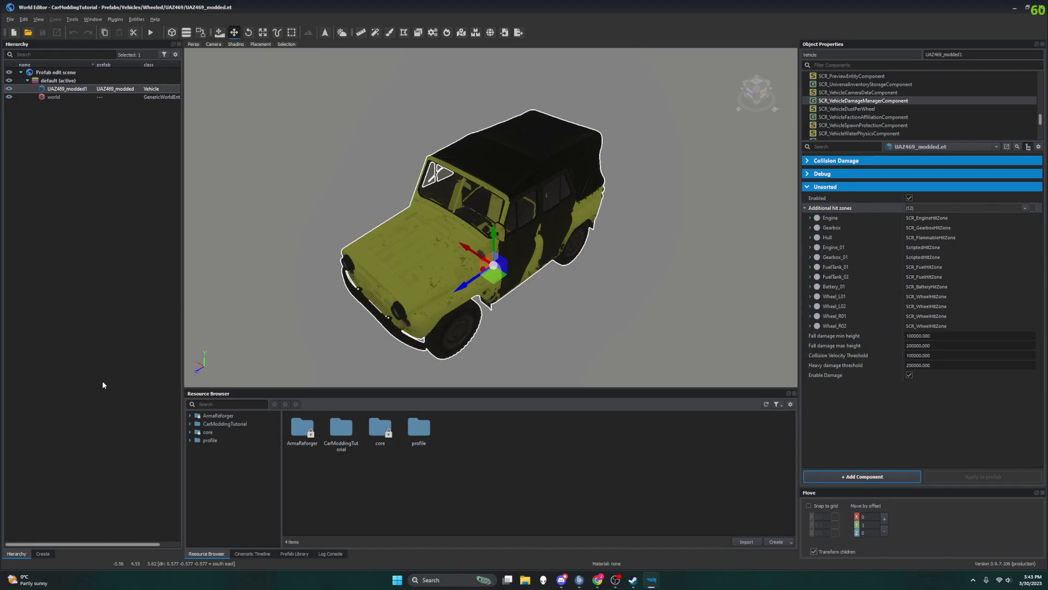
left_click(597, 580)
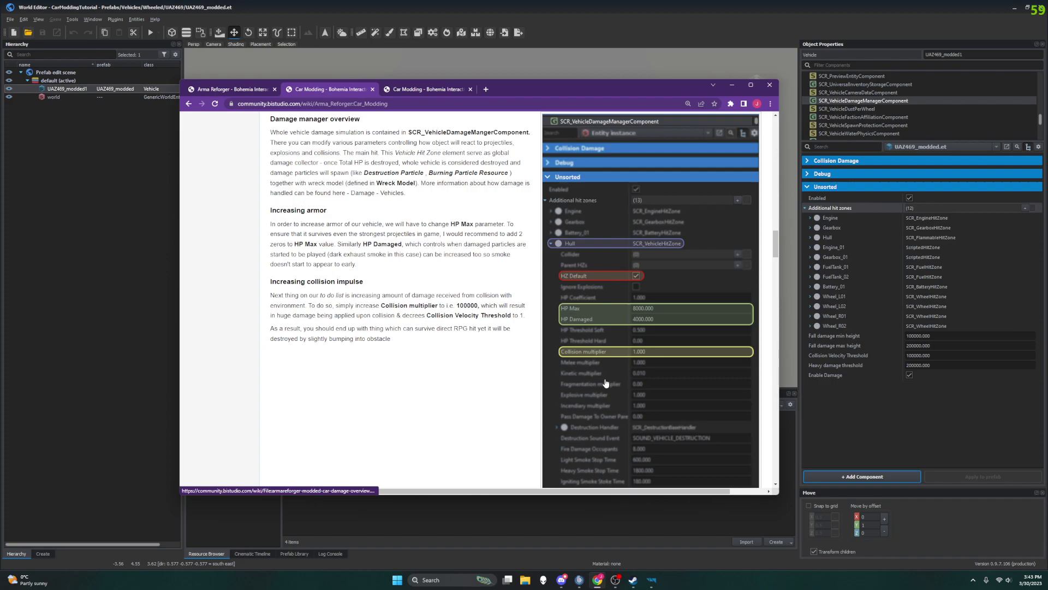
Switch back to World Editor and expand the Hull hit zone to examine its health, multiplier, destruction and light settings.
left_click(944, 240)
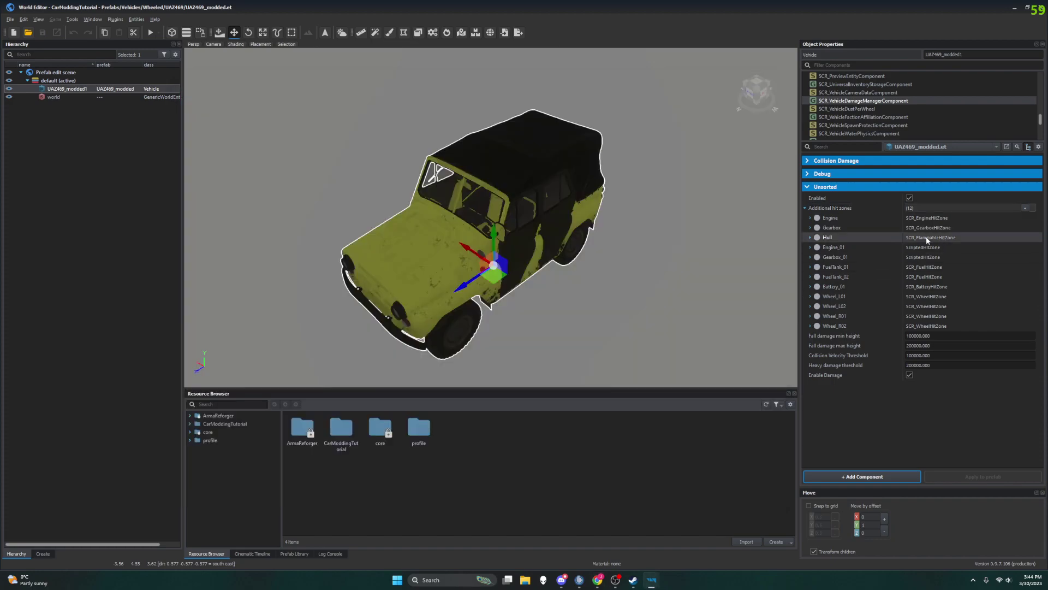
left_click(808, 236)
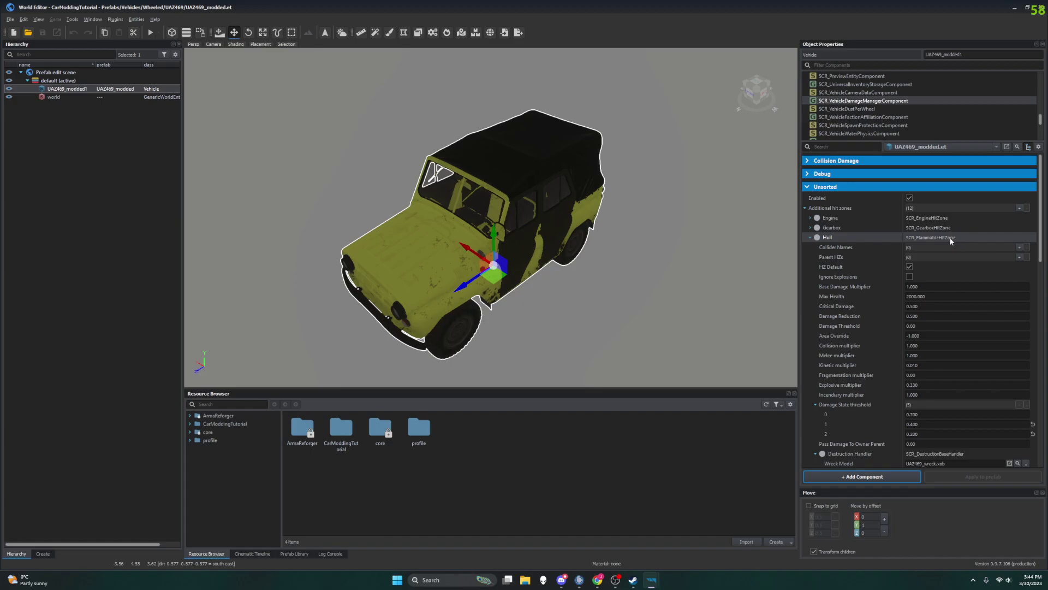
left_click(810, 237)
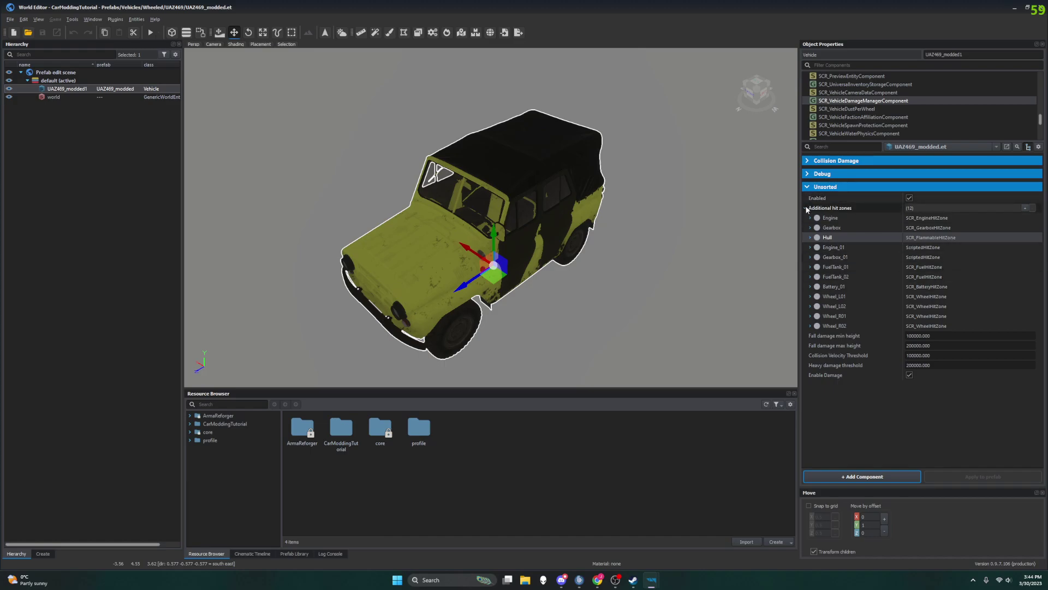
left_click(810, 237)
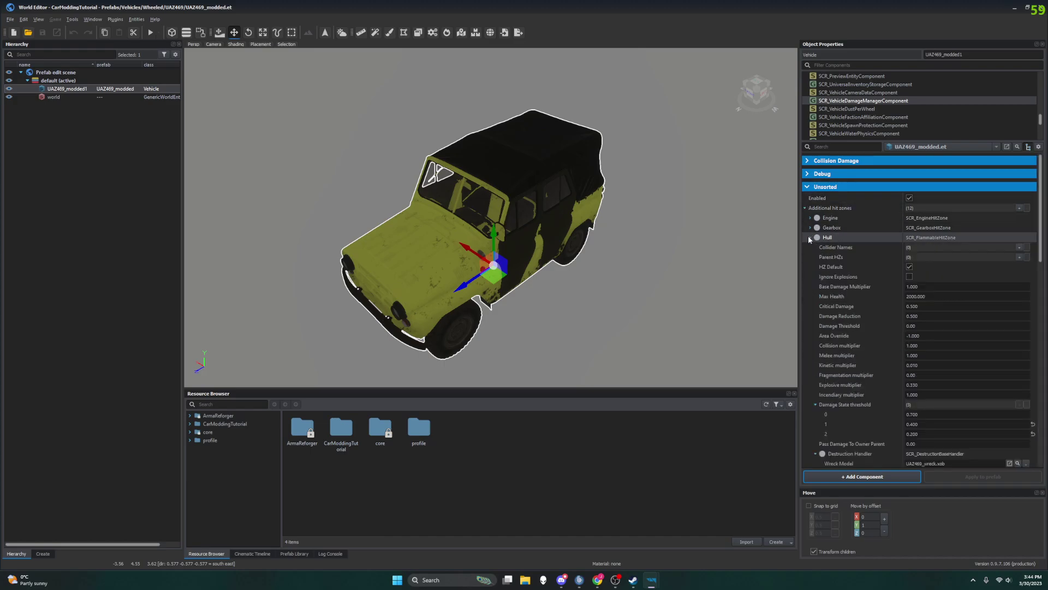
scroll(857, 368, "down", 2)
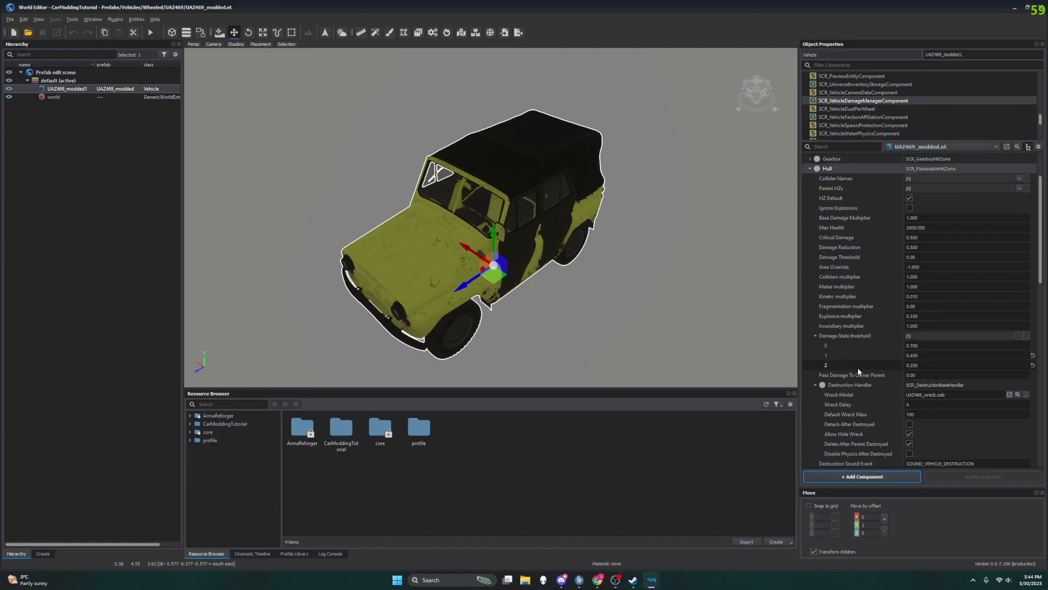
scroll(844, 367, "down", 2)
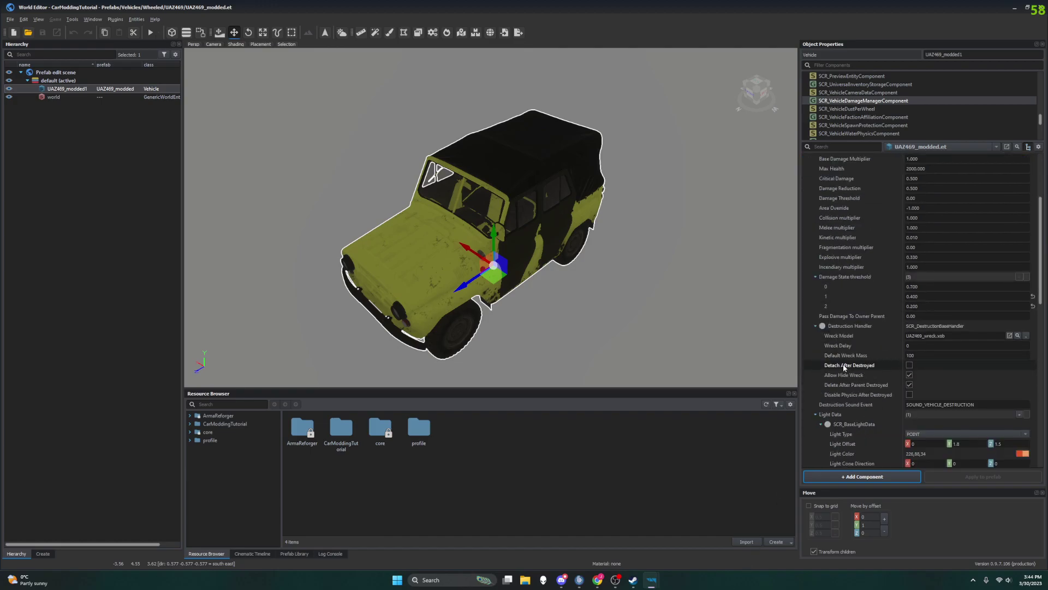
scroll(844, 368, "down", 1)
Switch to the browser and look back through the Car Modding wiki page up to the tutorial goals and contents.
mouse_move(651, 580)
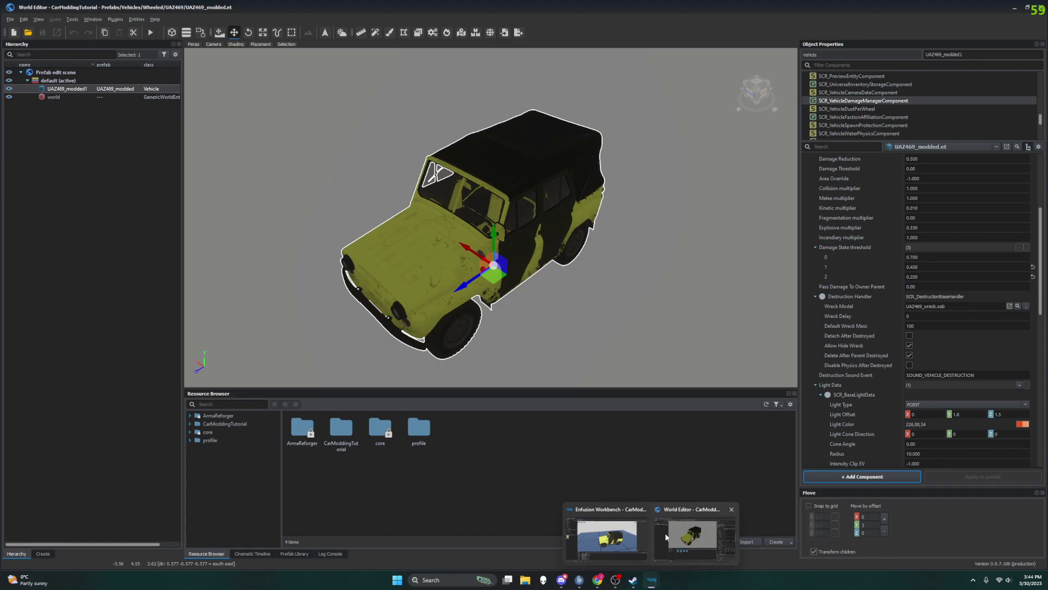
left_click(598, 580)
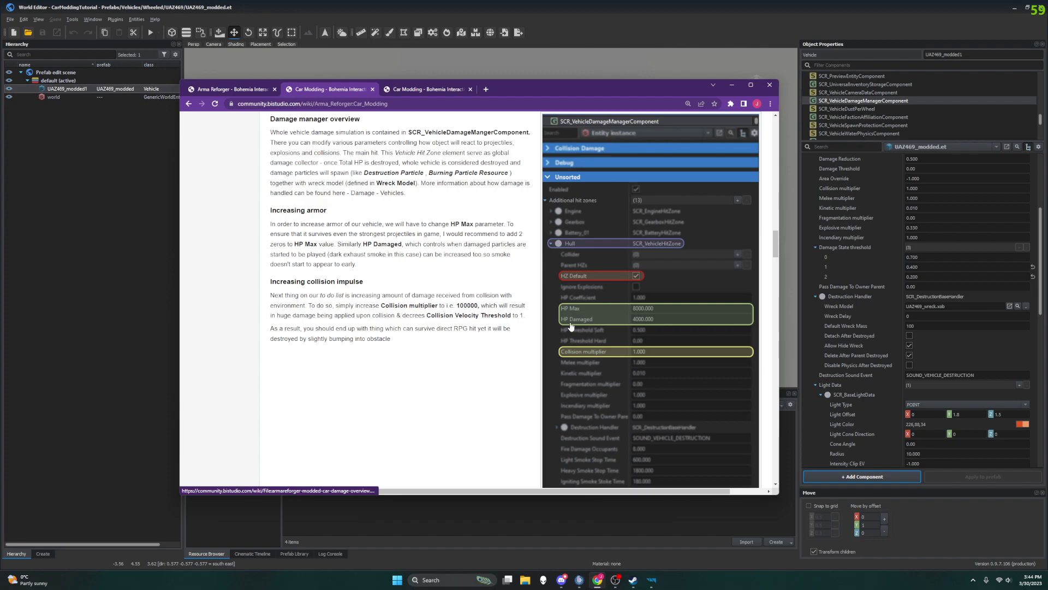
scroll(410, 269, "up", 10)
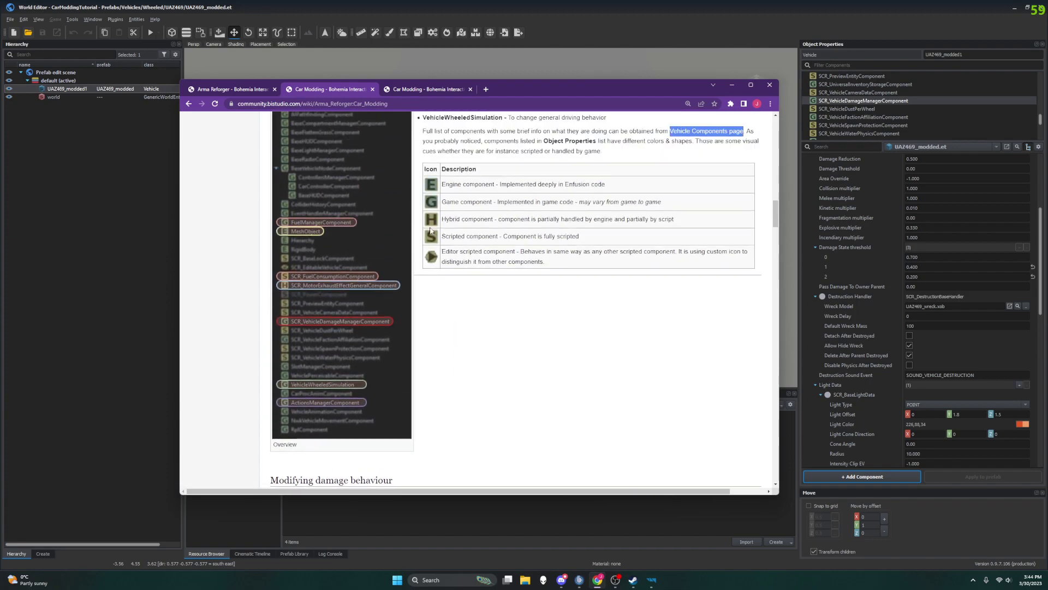
scroll(410, 270, "up", 2)
scroll(449, 284, "down", 2)
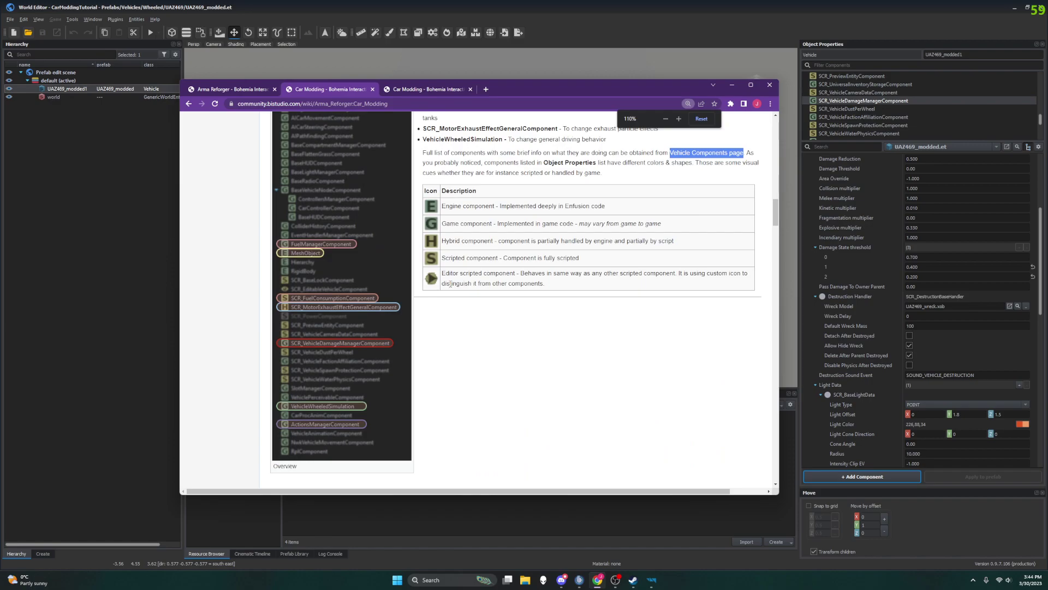
scroll(587, 331, "up", 6)
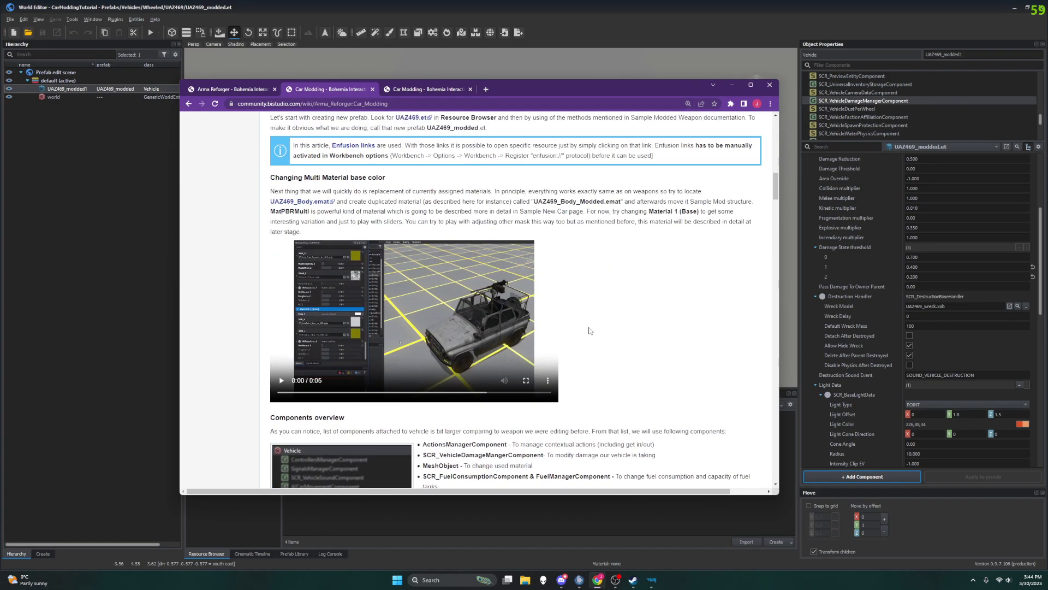
scroll(590, 331, "up", 5)
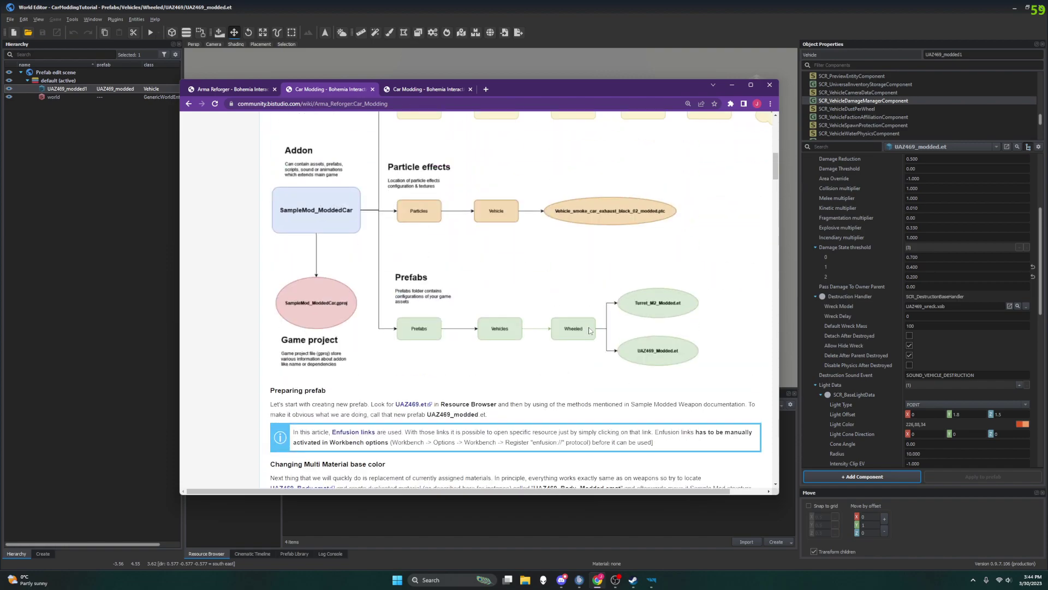
scroll(589, 330, "up", 3)
scroll(590, 331, "down", 3)
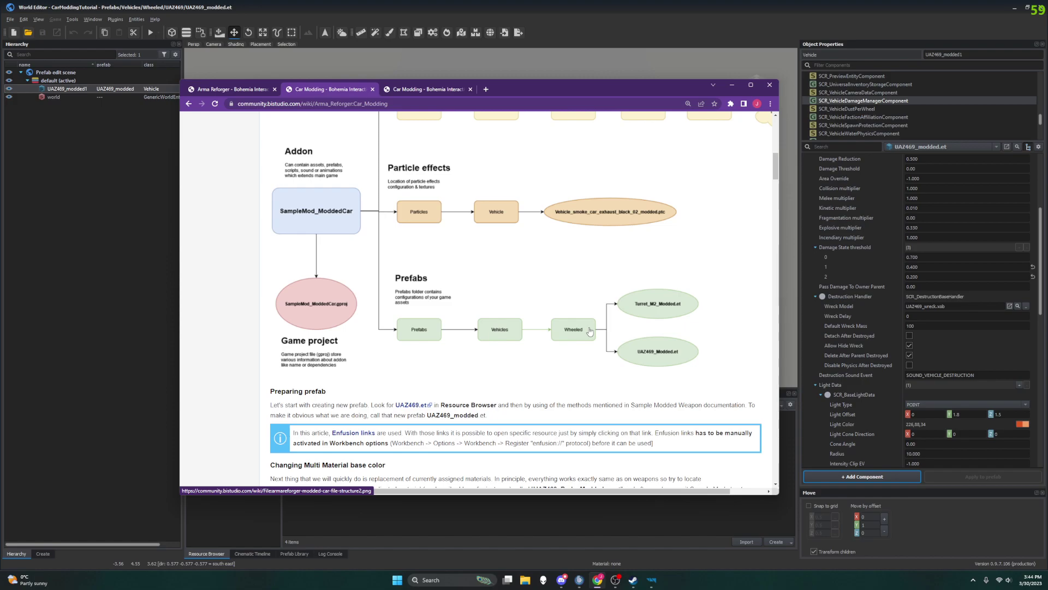
scroll(589, 331, "up", 10)
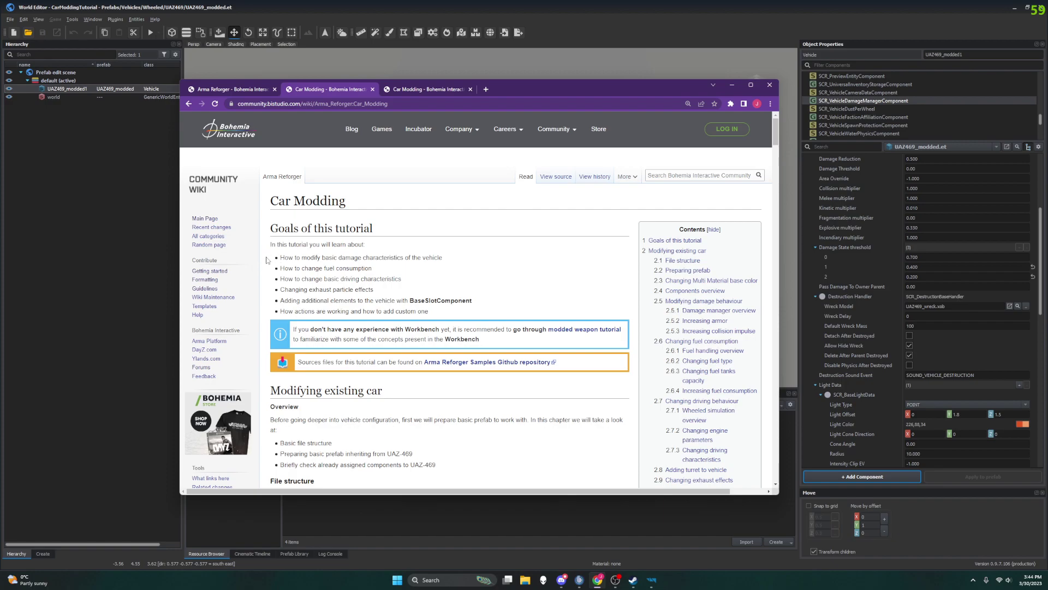
Read the wiki's Modifying existing car overview and file structure, moving the browser window to compare with World Editor's prefab path.
scroll(583, 336, "down", 1)
scroll(554, 300, "down", 4)
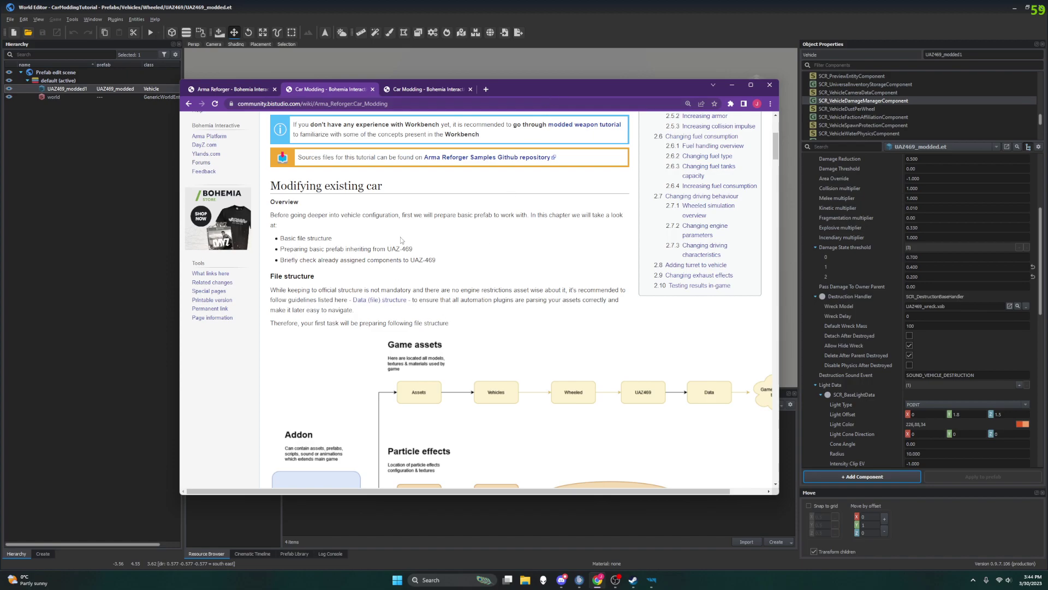
left_click_drag(585, 91, 567, 125)
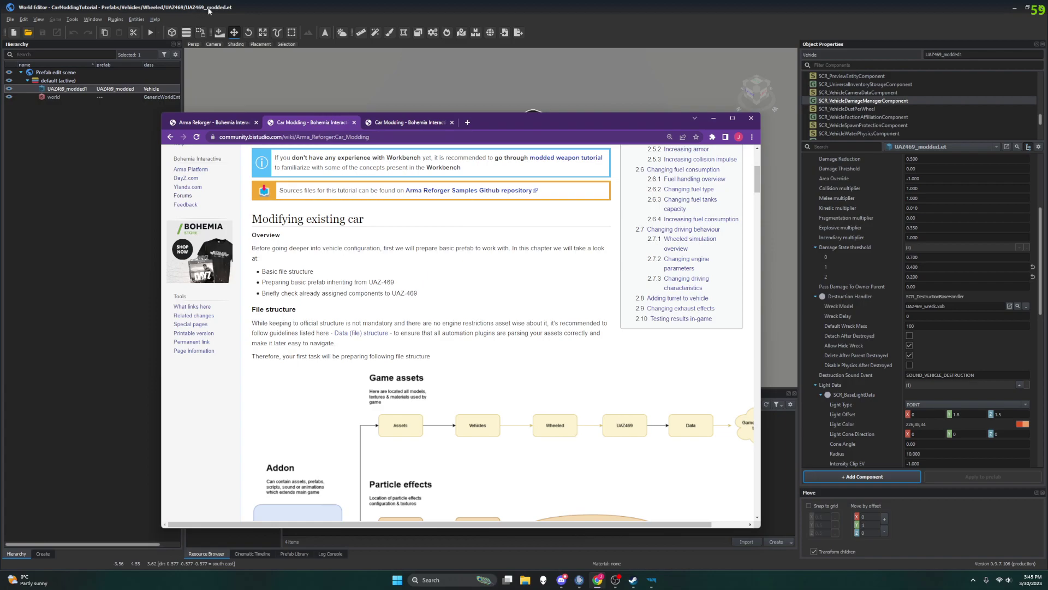
left_click_drag(528, 122, 552, 80)
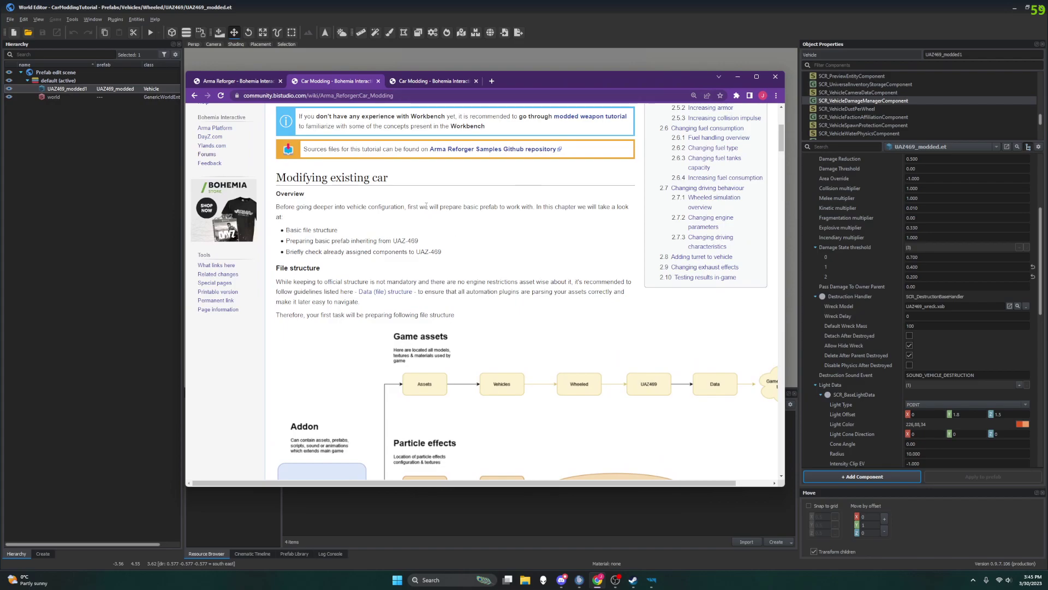
Read the Preparing prefab and Changing Multi Material base color sections and play the embedded colour demonstration video.
scroll(425, 226, "down", 6)
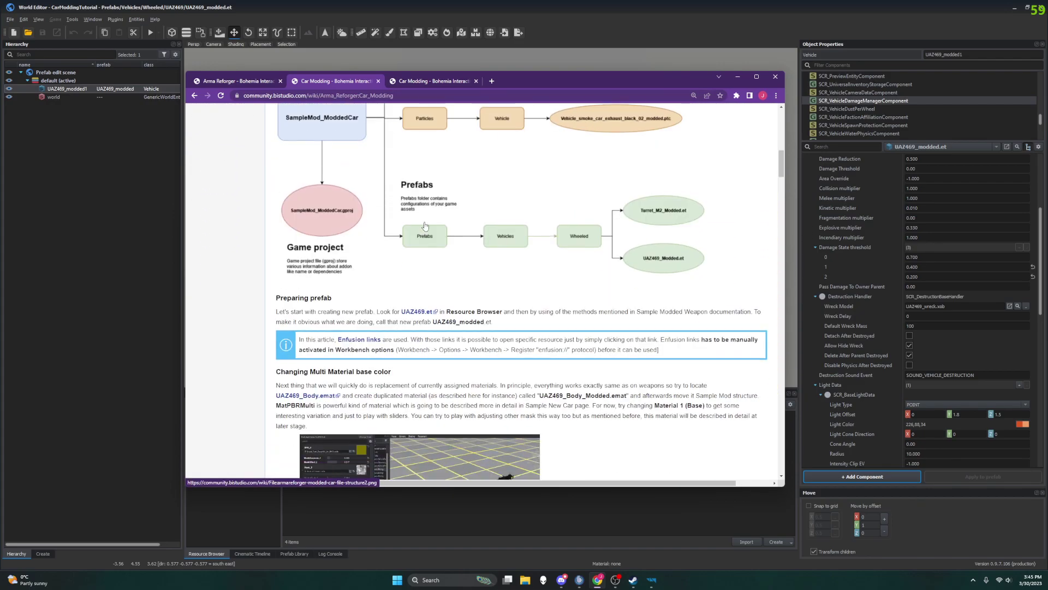
scroll(425, 226, "down", 2)
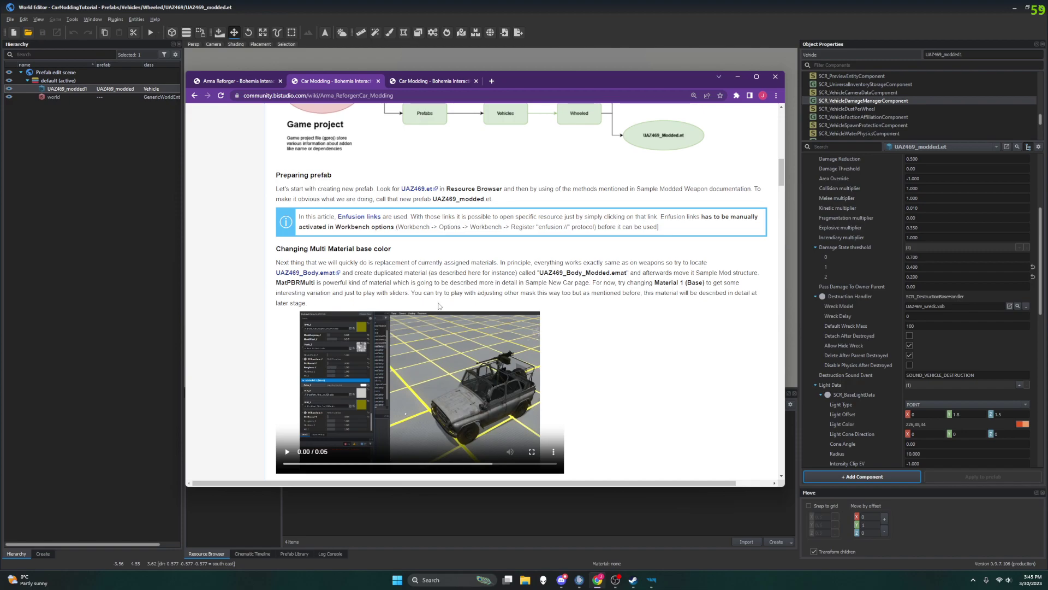
scroll(460, 304, "down", 2)
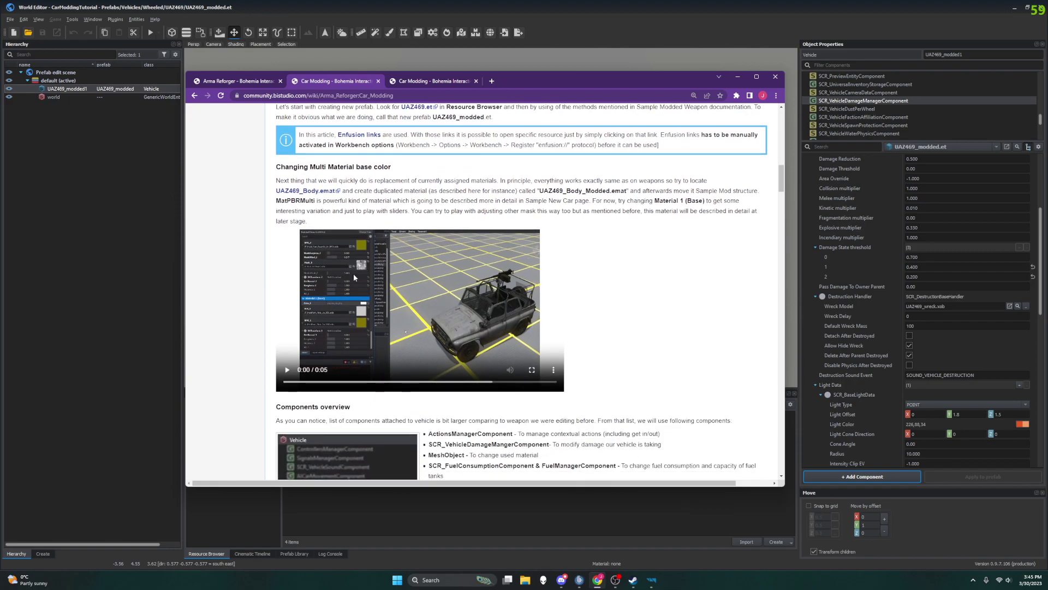
left_click(286, 377)
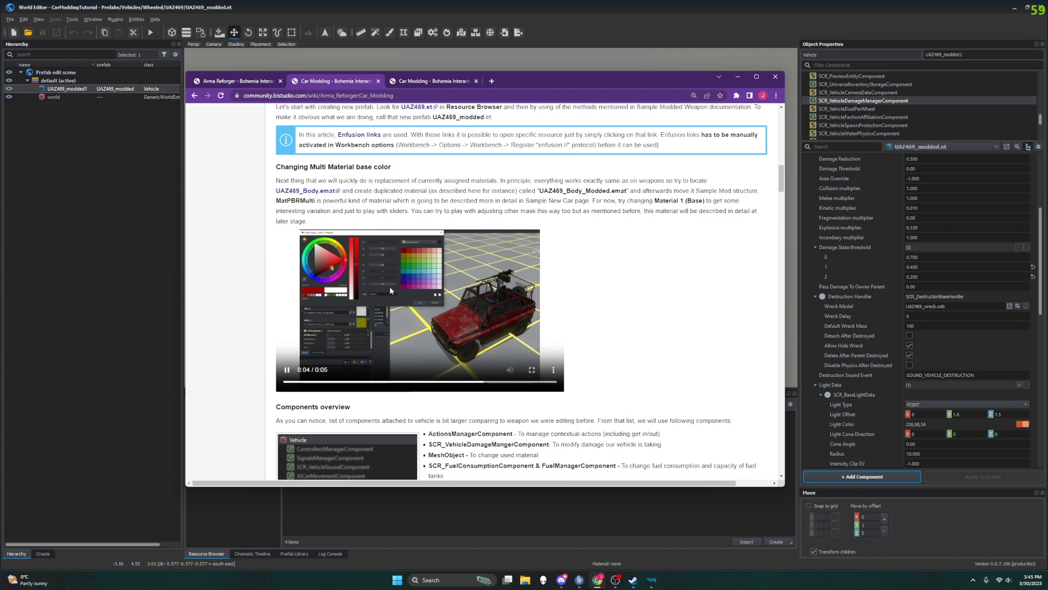
Compare the wiki's Components overview with the vehicle's component list and reread the Modifying damage behaviour instructions.
scroll(404, 320, "down", 4)
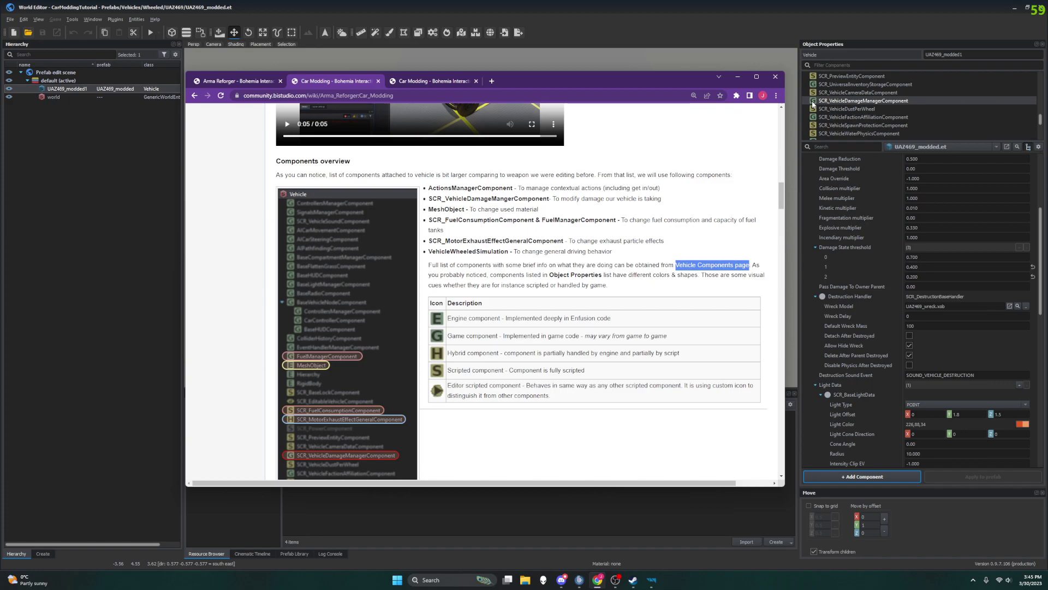
scroll(811, 120, "up", 1)
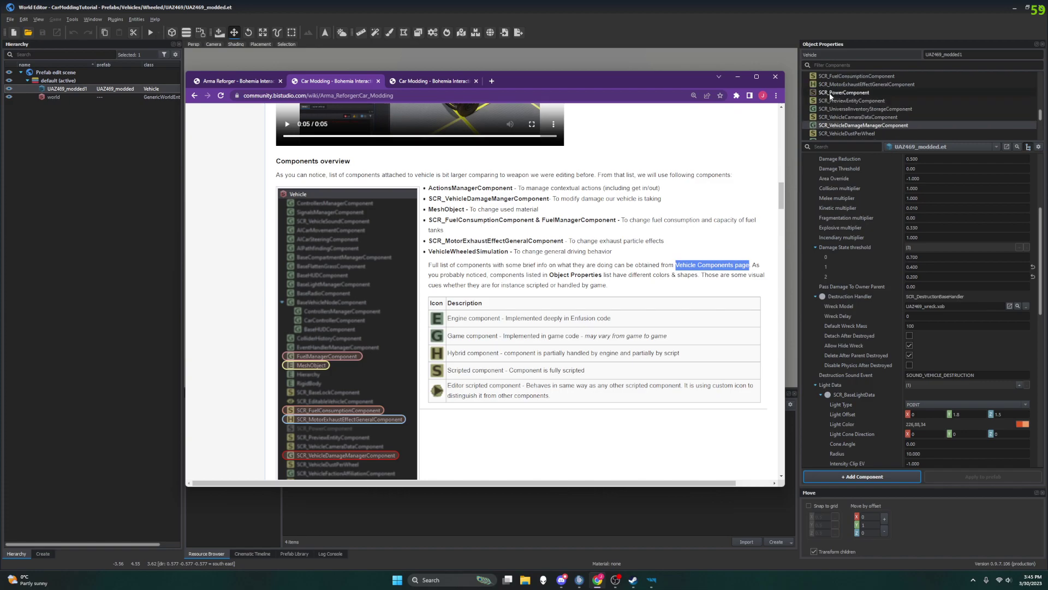
scroll(386, 356, "down", 4)
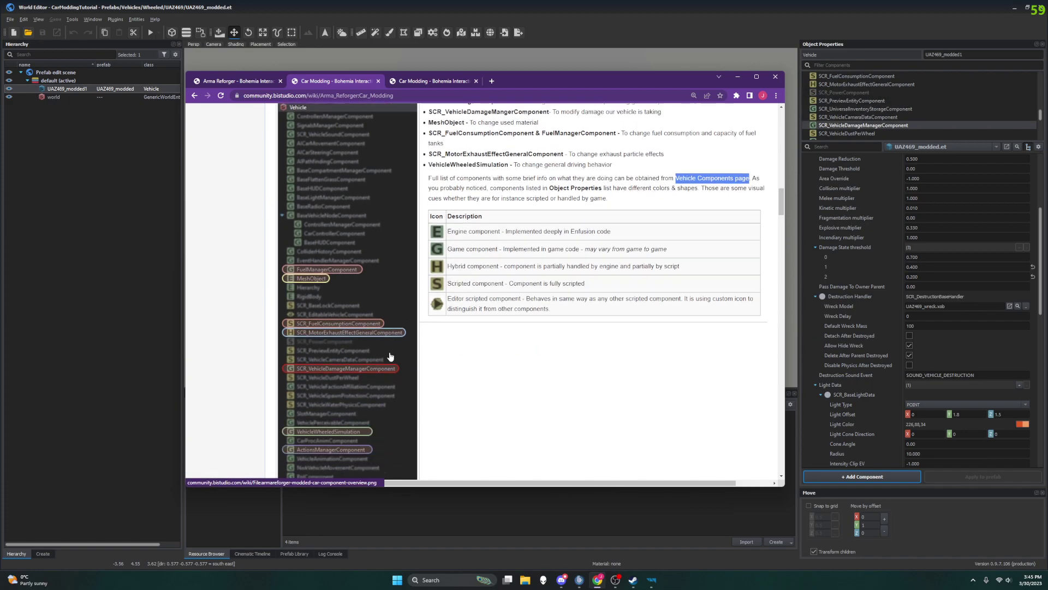
scroll(390, 356, "down", 2)
scroll(391, 356, "down", 1)
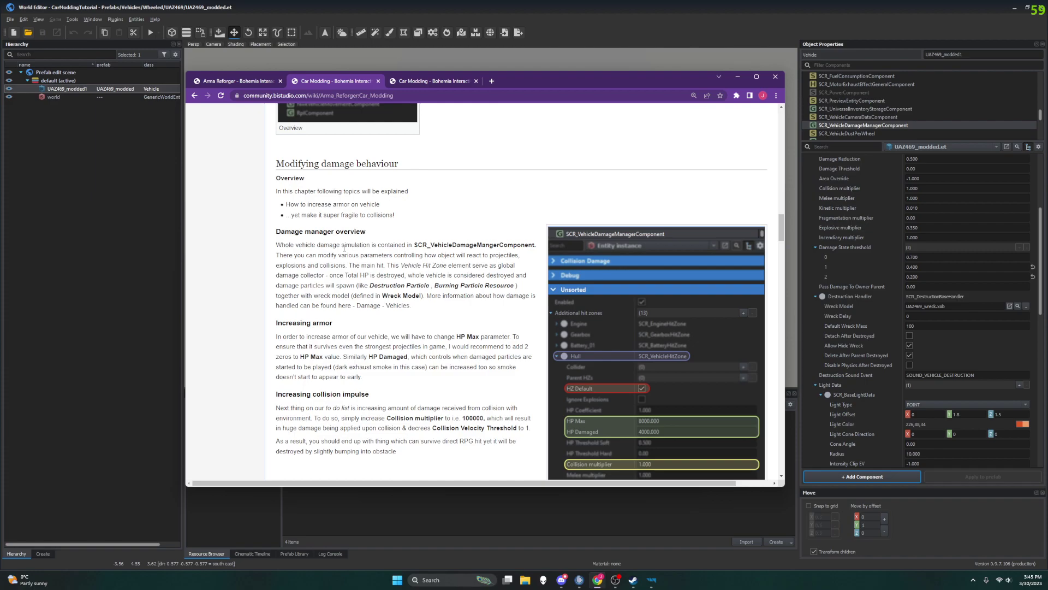
scroll(347, 248, "down", 3)
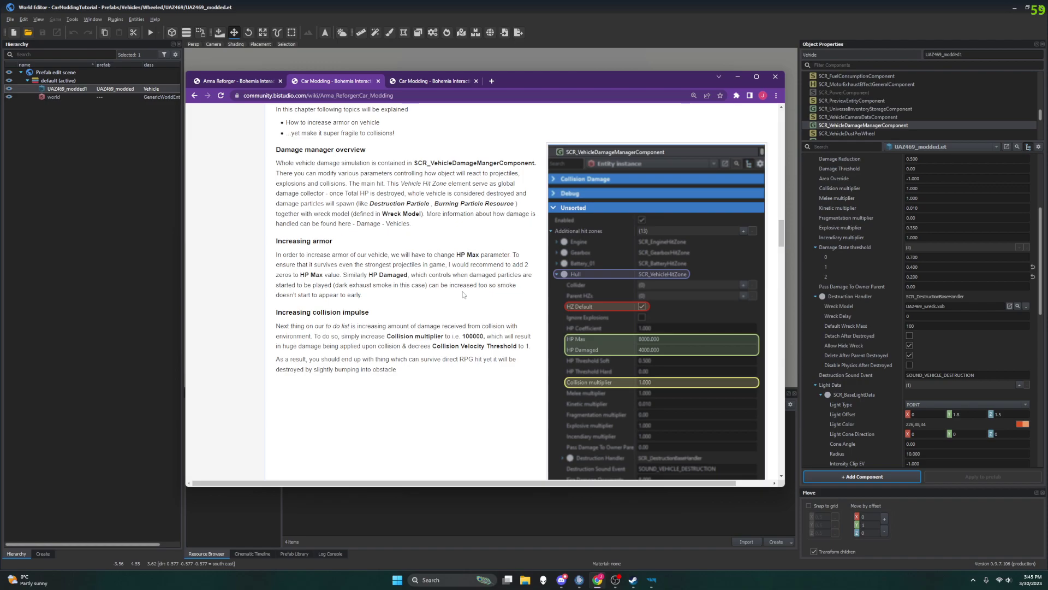
Search for the HP Max property in SCR_VehicleDamageManagerComponent and in the root Vehicle entity.
left_click(846, 146)
type("HP Max")
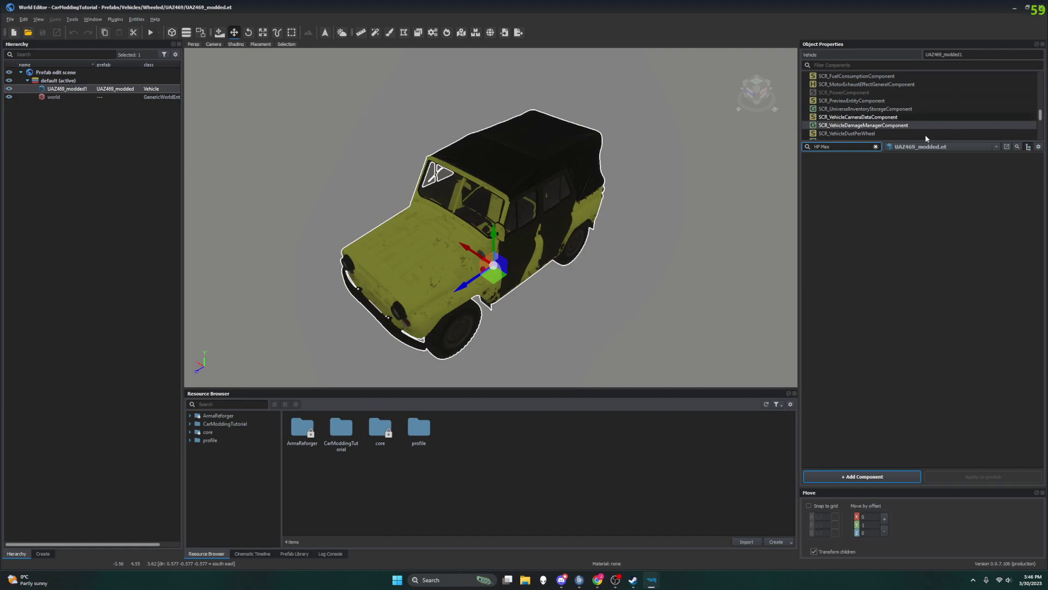
left_click(875, 127)
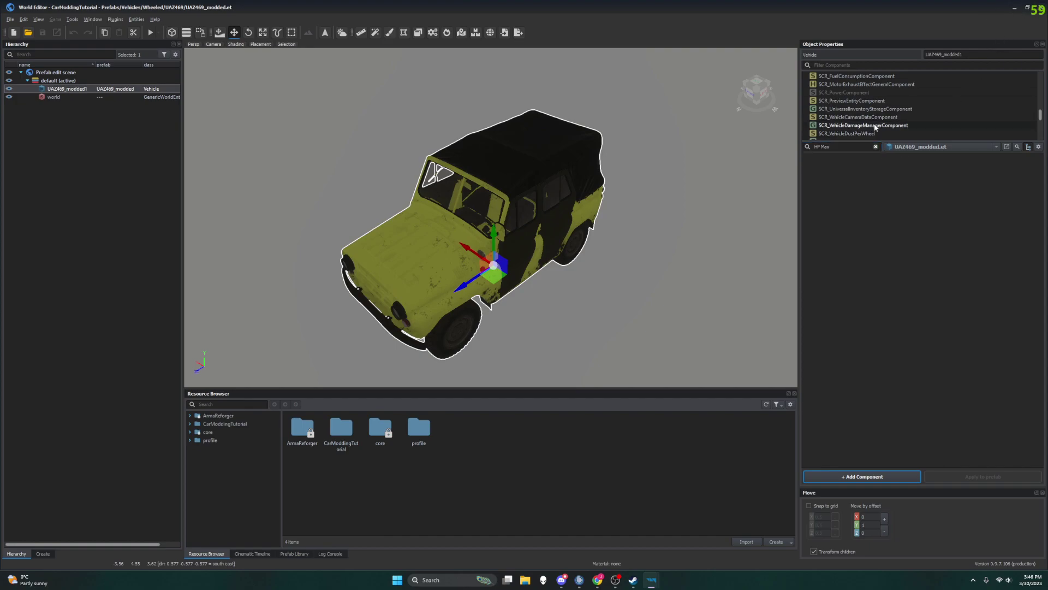
scroll(854, 116, "up", 10)
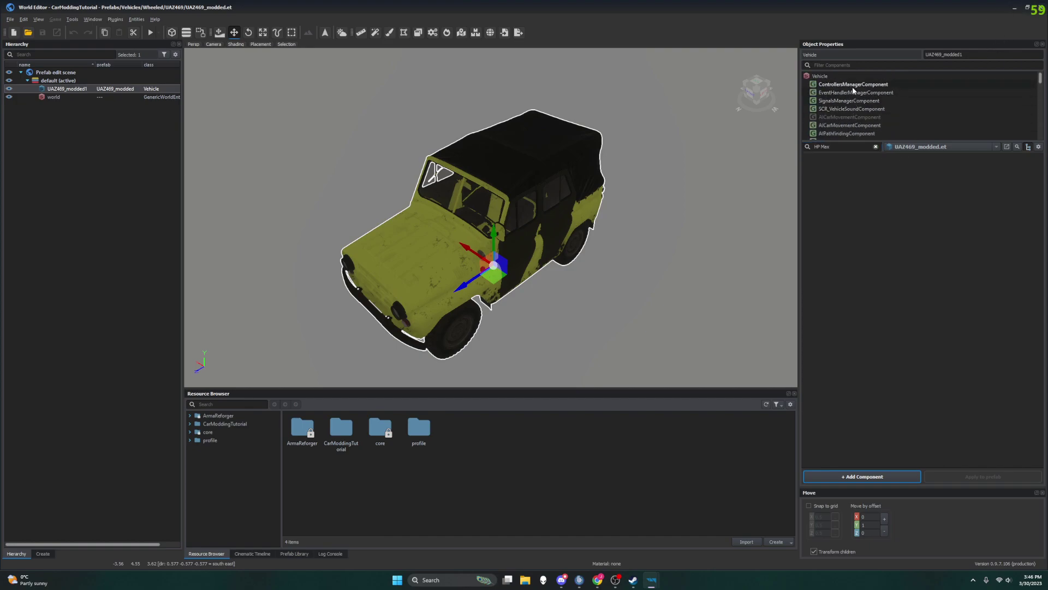
left_click(853, 147)
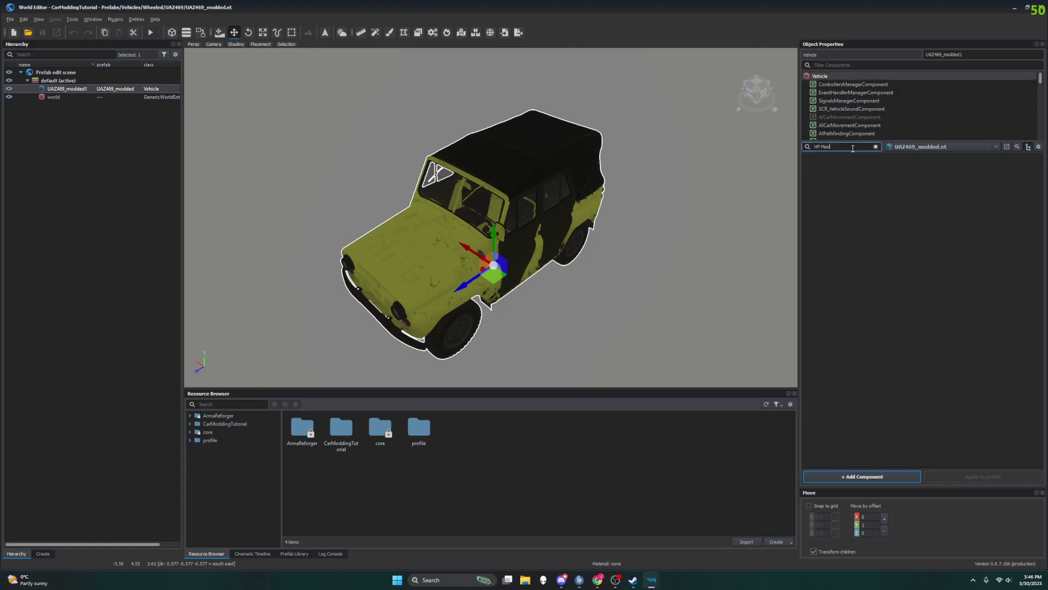
Show the properties at the UAZ469_base.et prefab level and check SCR_VehicleDamageManagerComponent for HP Max.
left_click(997, 148)
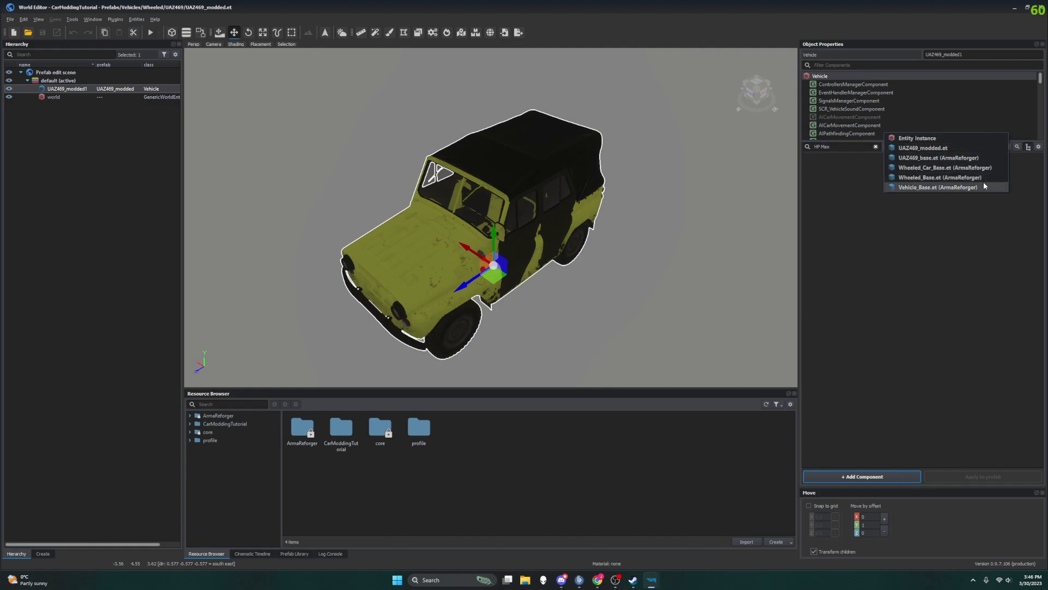
left_click(965, 158)
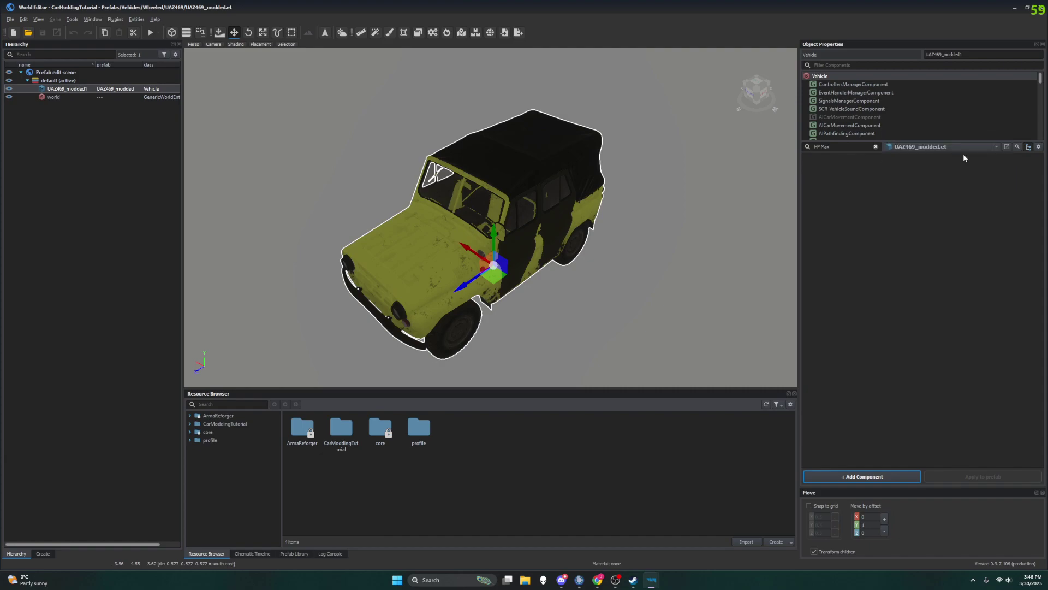
left_click(834, 148)
scroll(875, 114, "down", 3)
scroll(873, 114, "up", 2)
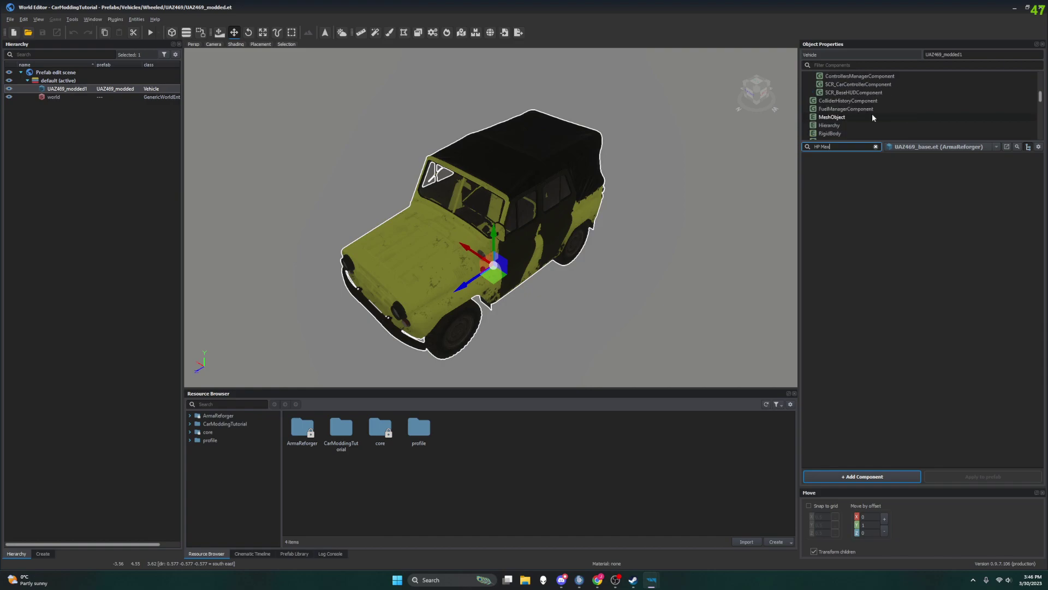
scroll(876, 114, "down", 4)
scroll(876, 117, "down", 3)
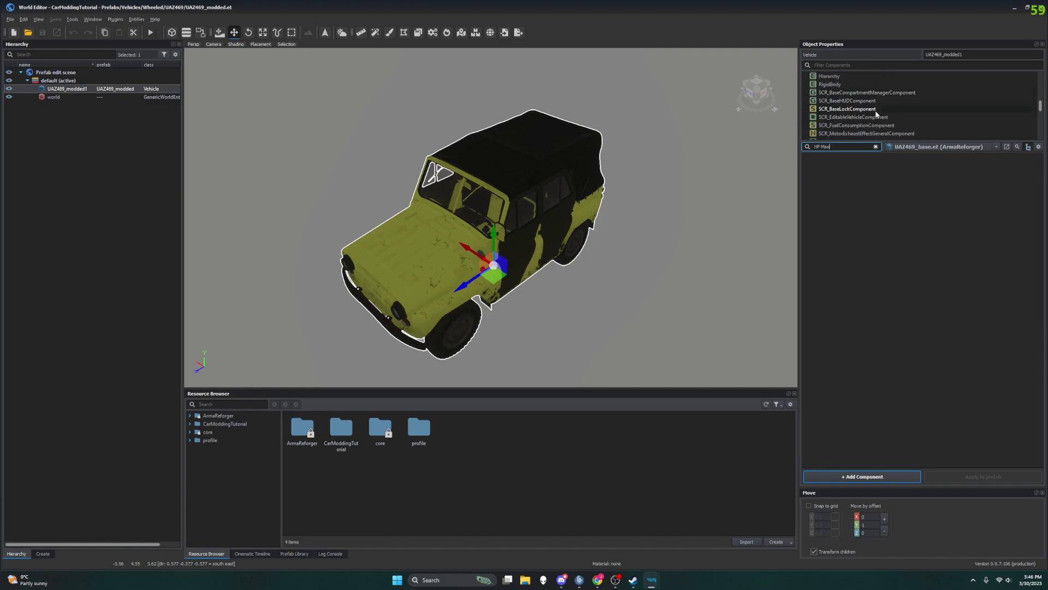
scroll(877, 125, "down", 1)
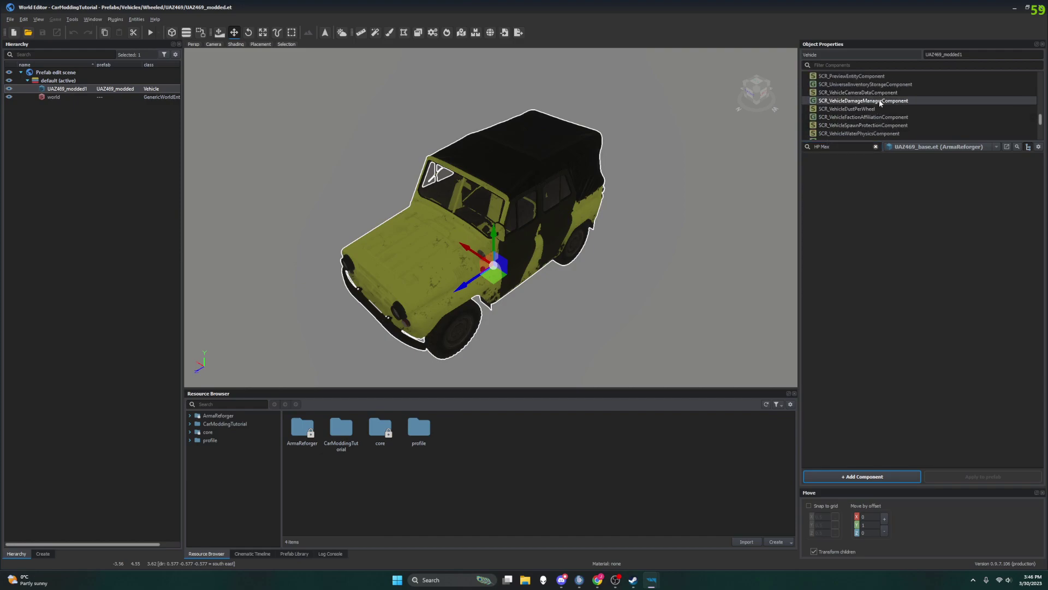
Clear the HP Max property filter and show SCR_VehicleDamageManagerComponent at the UAZ469_modded.et prefab level.
left_click(875, 146)
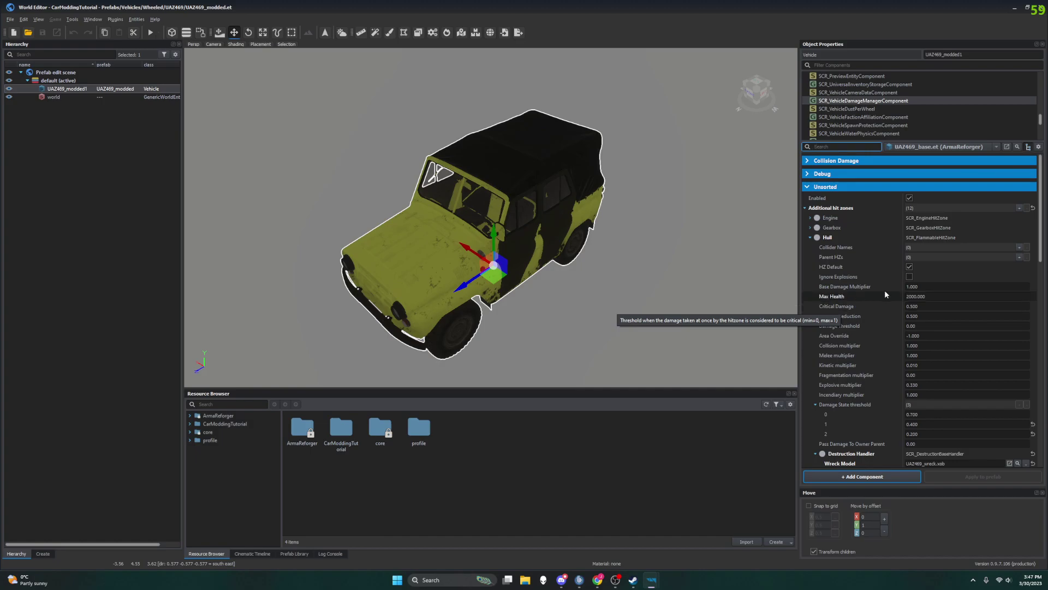
left_click(925, 151)
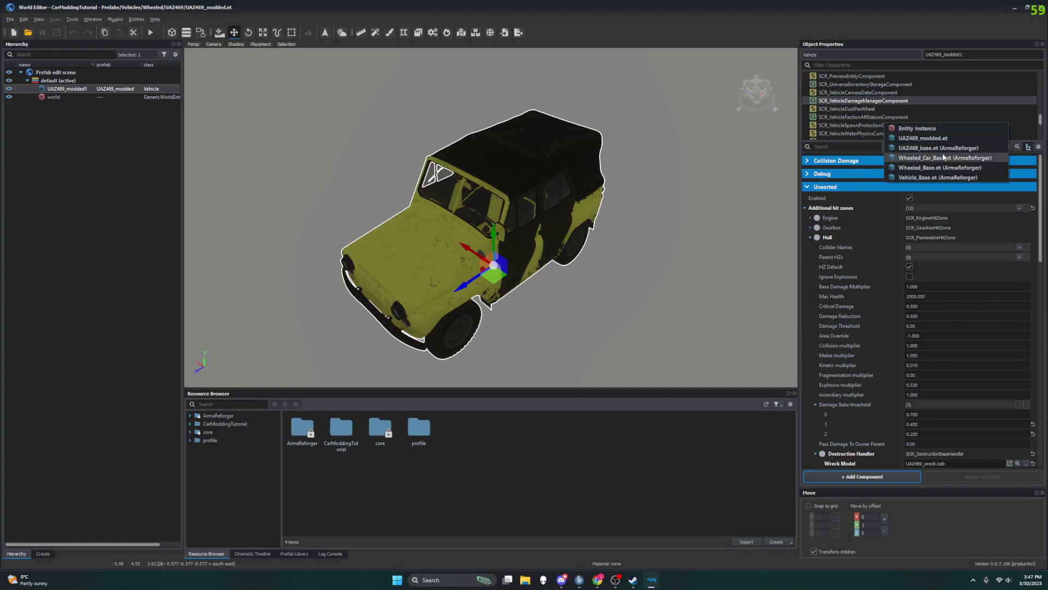
left_click(923, 157)
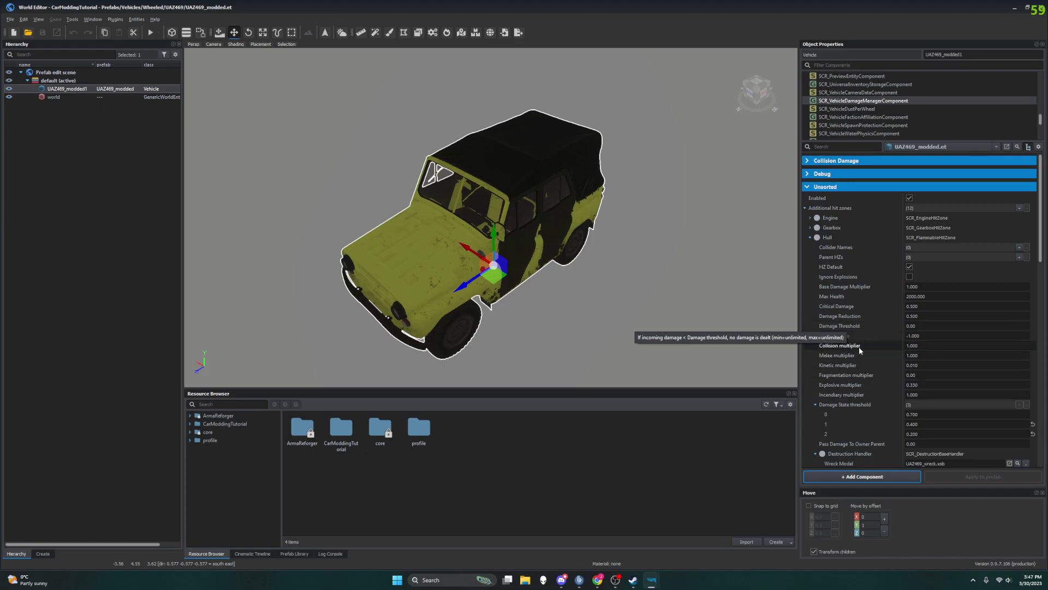
Review the Hull hit zone's properties through to the remaining hit zones, collapsing its SCR_BaseLightData and Light Data groups.
scroll(857, 366, "down", 3)
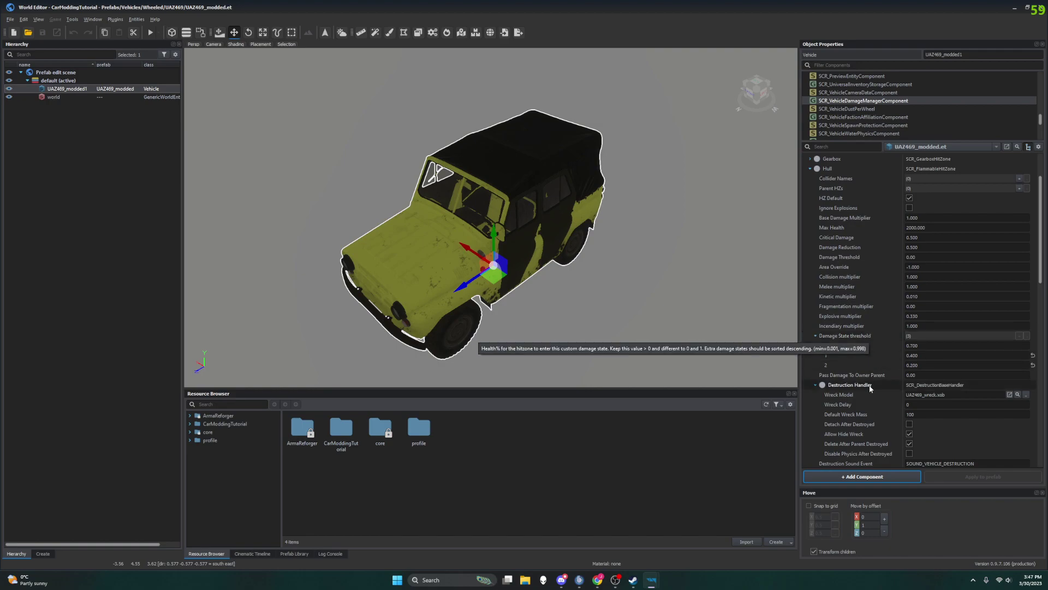
scroll(870, 387, "down", 4)
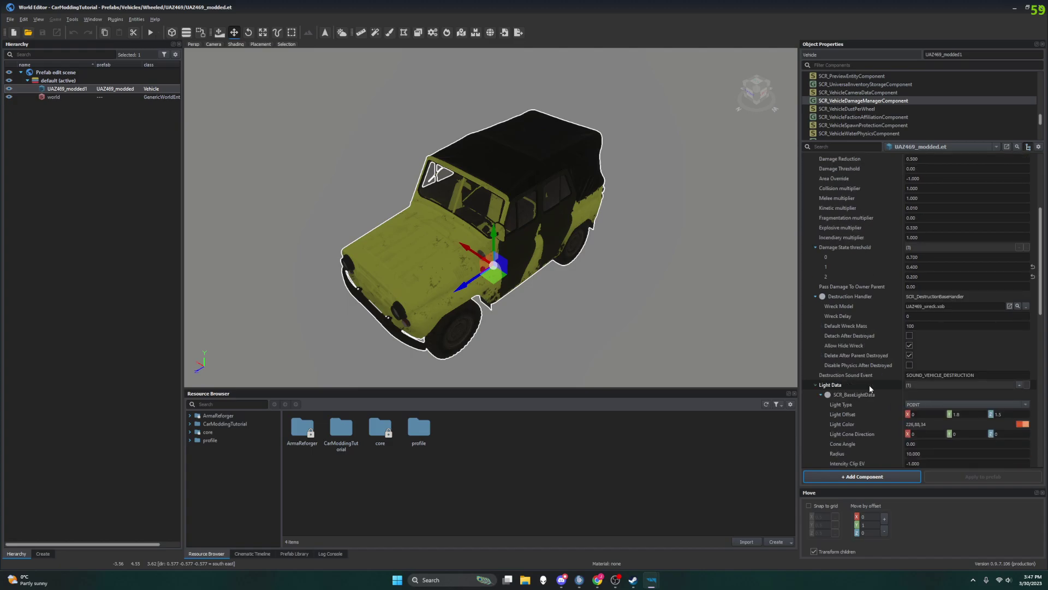
scroll(869, 385, "down", 4)
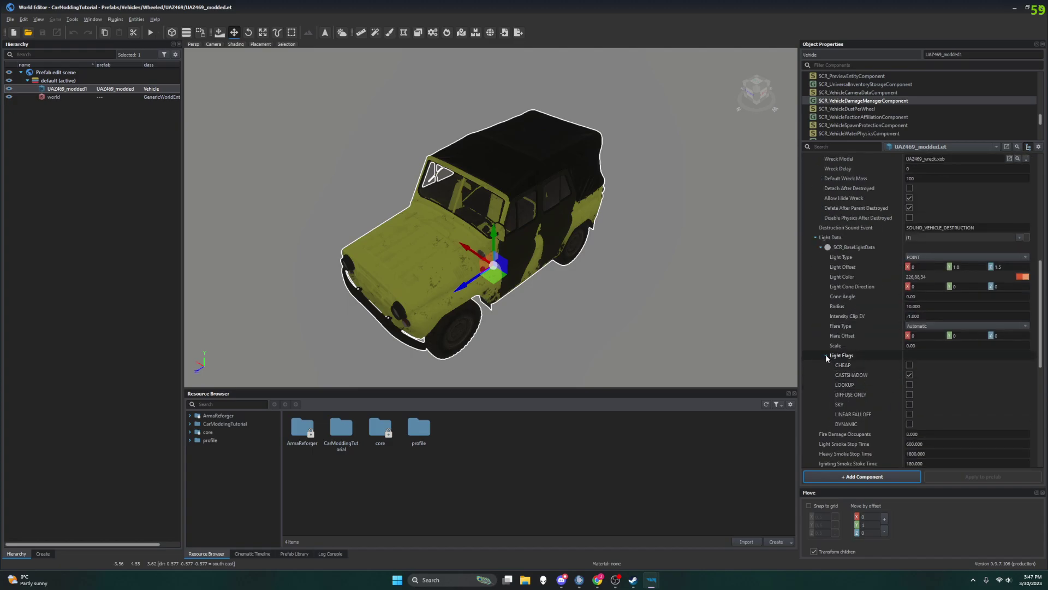
left_click(820, 246)
left_click(816, 238)
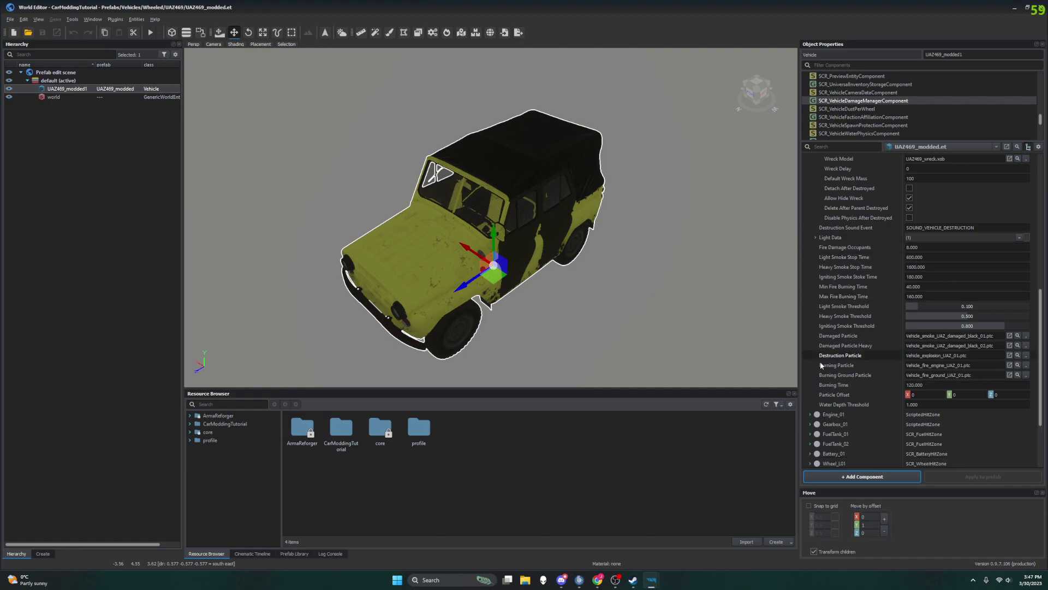
scroll(836, 361, "down", 2)
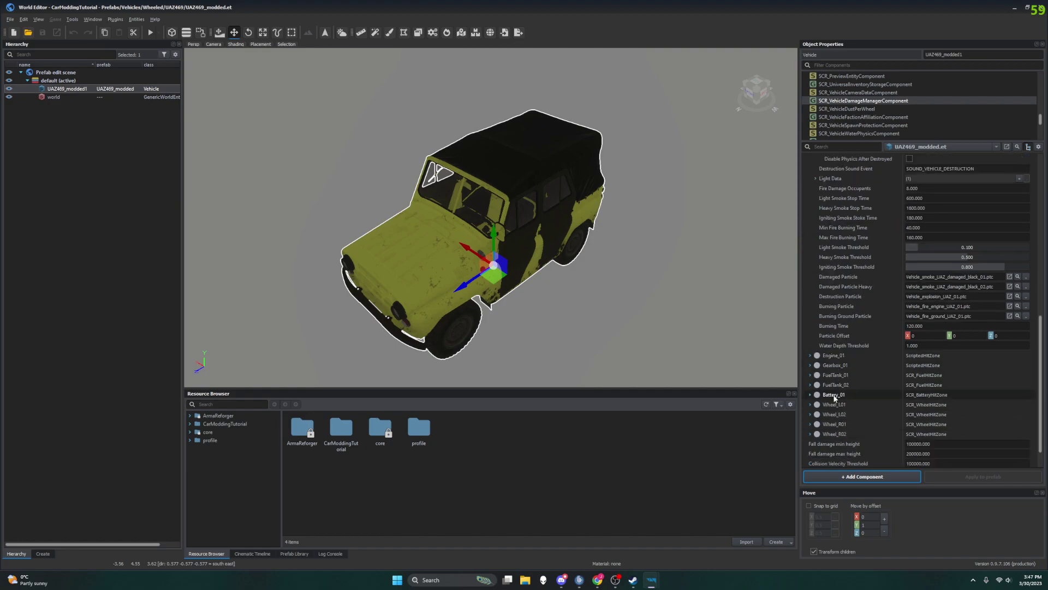
scroll(827, 393, "down", 1)
Collapse the Hull hit zone's Damage State threshold and Destruction Handler groups and return to the Additional hit zones list.
scroll(819, 402, "up", 10)
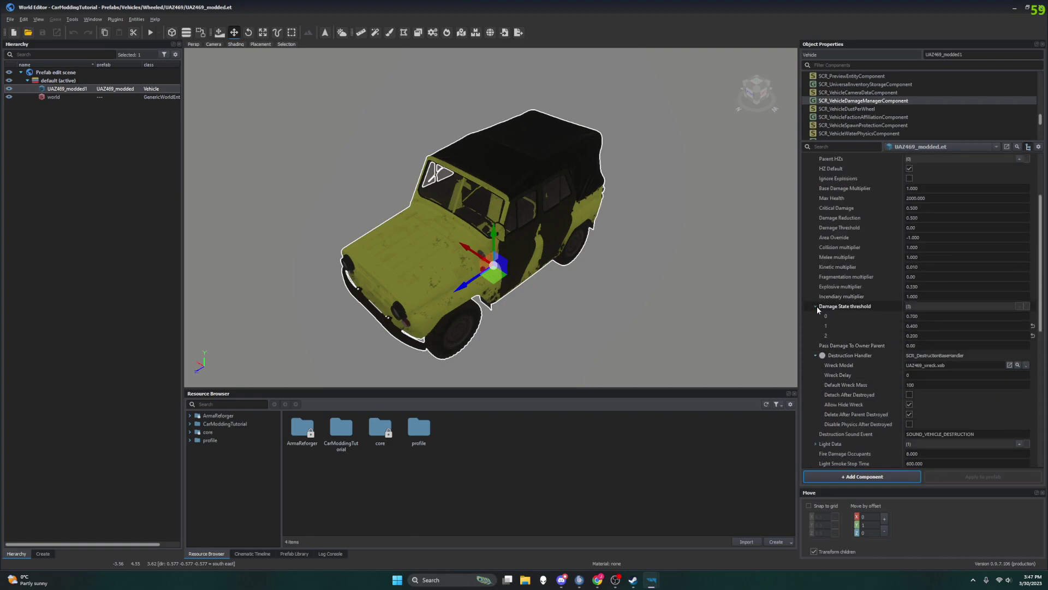
left_click(816, 306)
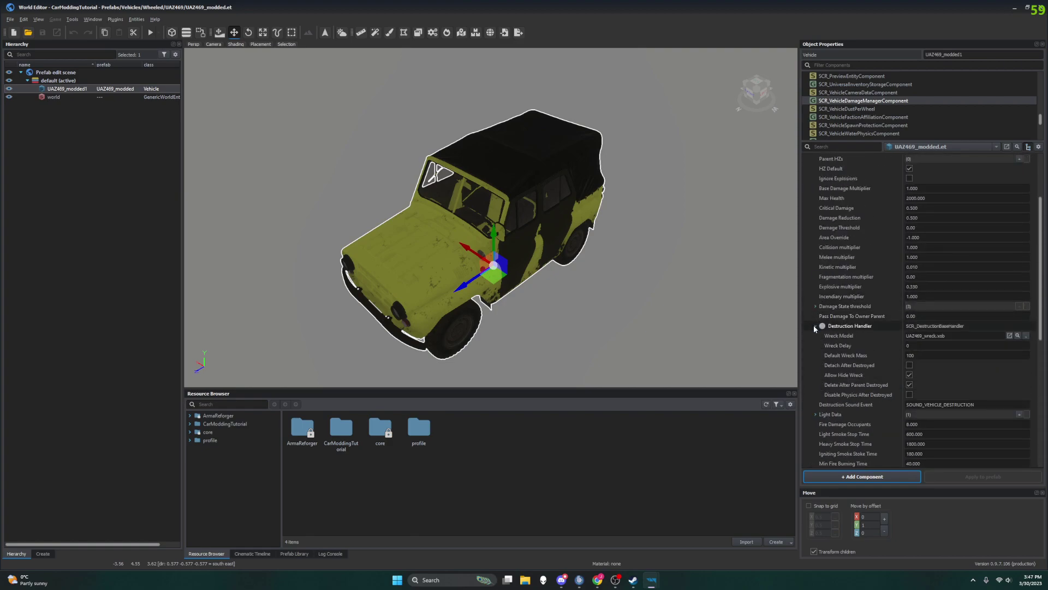
left_click(816, 326)
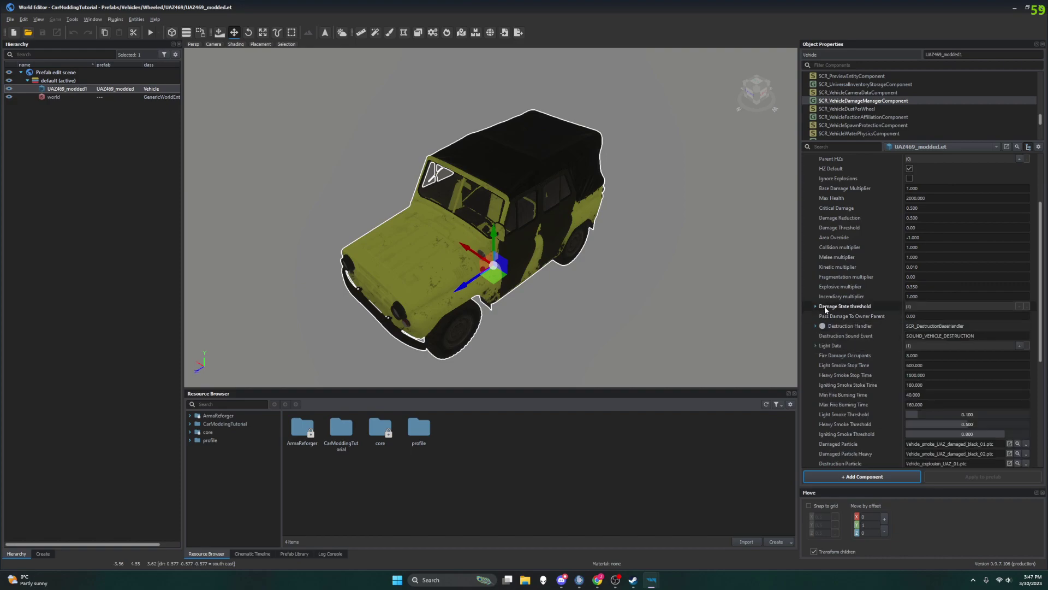
scroll(873, 256, "up", 3)
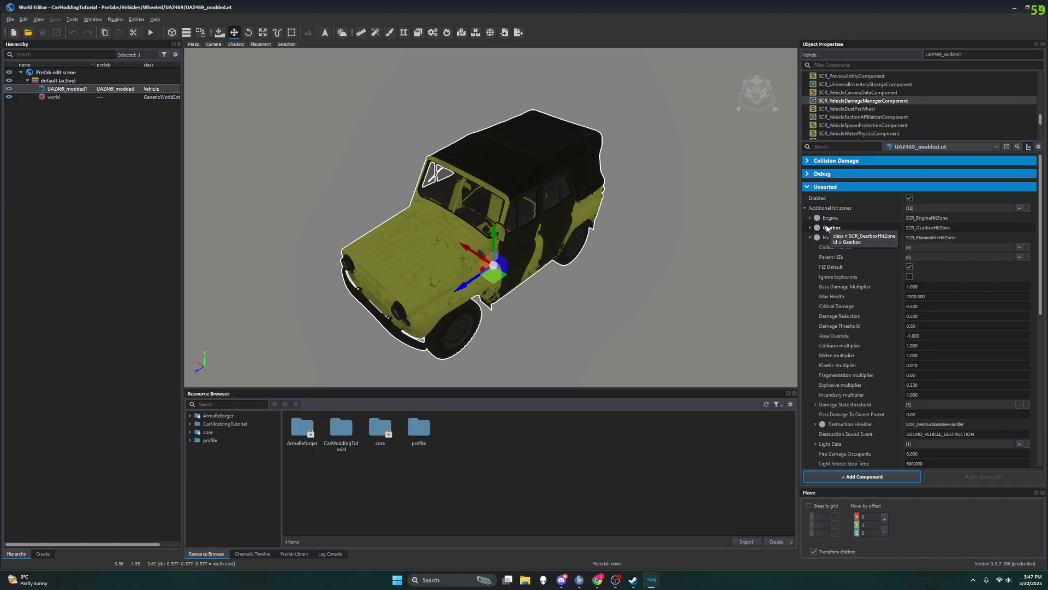
Expand the Engine hit zone, collapse and reopen Additional hit zones, and examine the Engine and Hull damage properties.
left_click(810, 217)
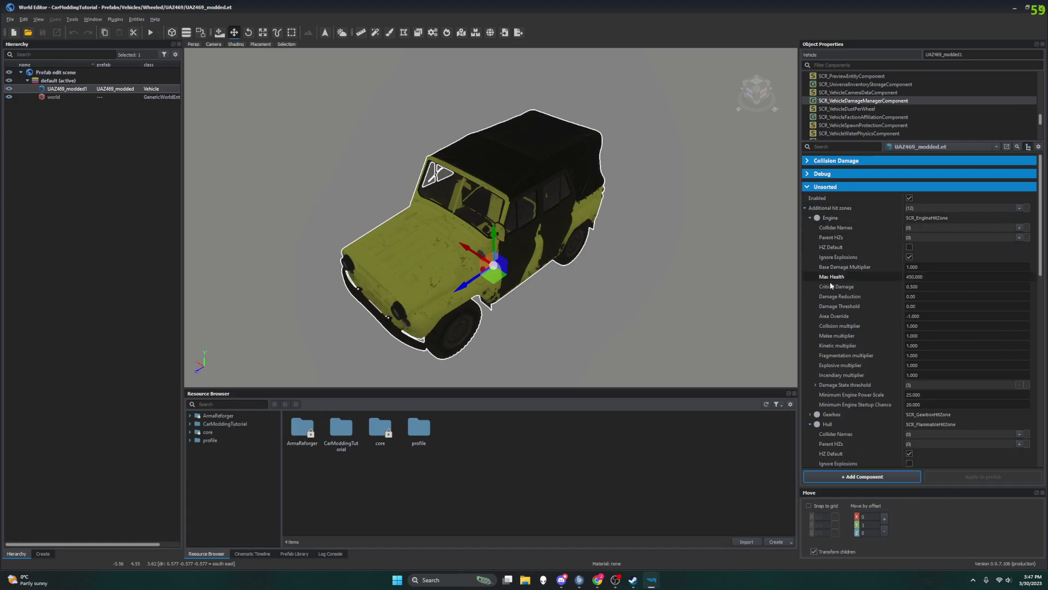
left_click(805, 208)
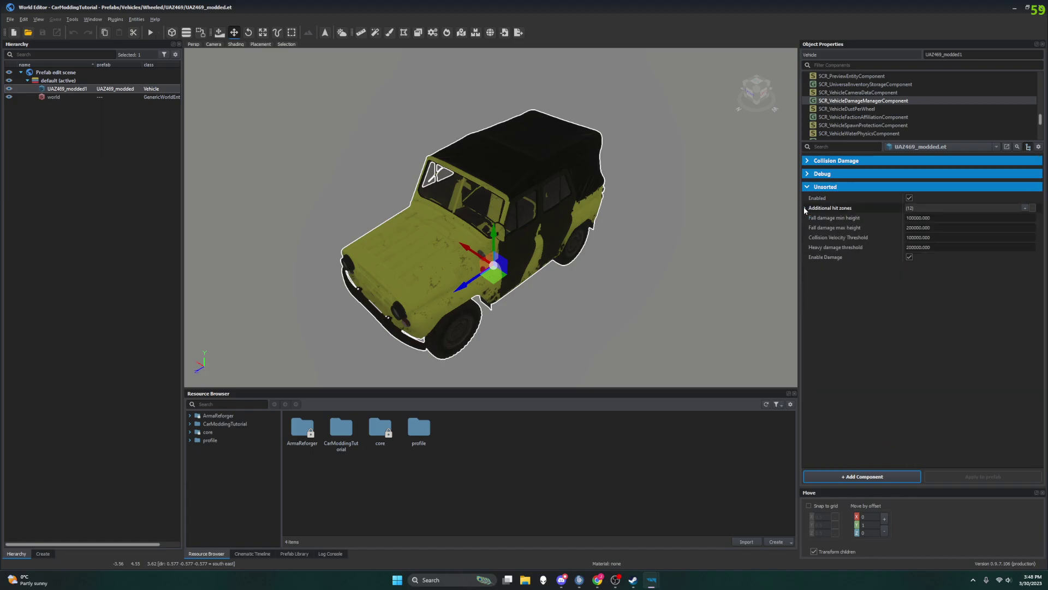
left_click(805, 209)
scroll(841, 377, "down", 3)
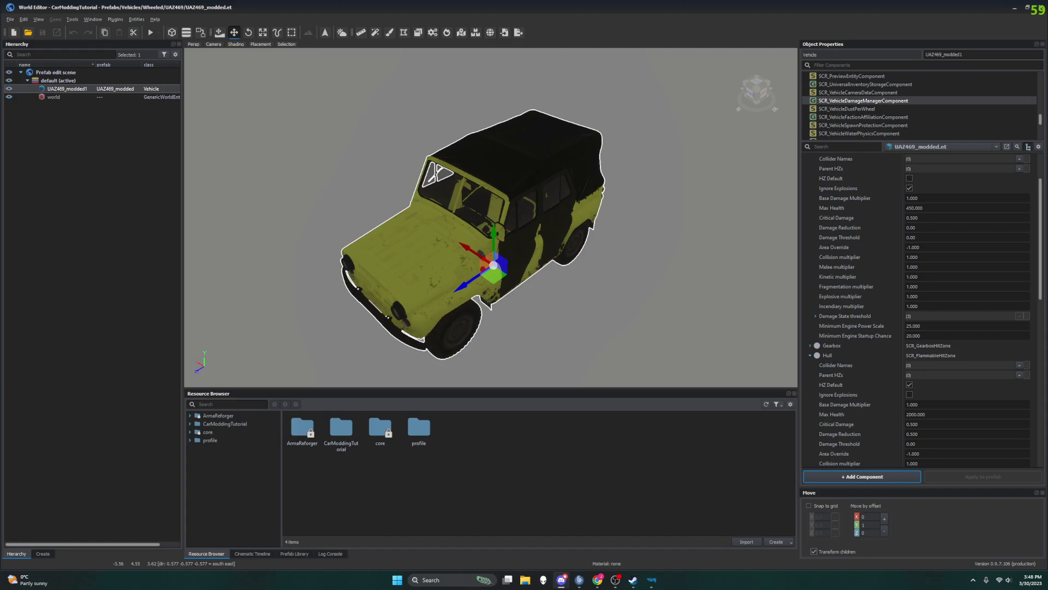
Switch to Discord, maximize its window and search the ARMA server for "car modded HP Max".
left_click_drag(0, 136, 686, 49)
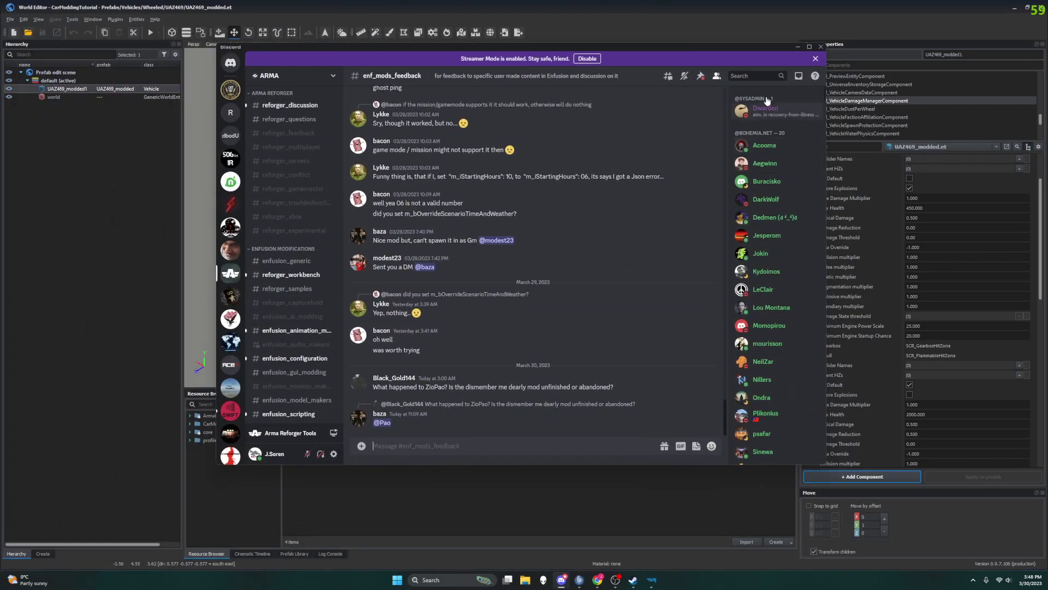
left_click(809, 46)
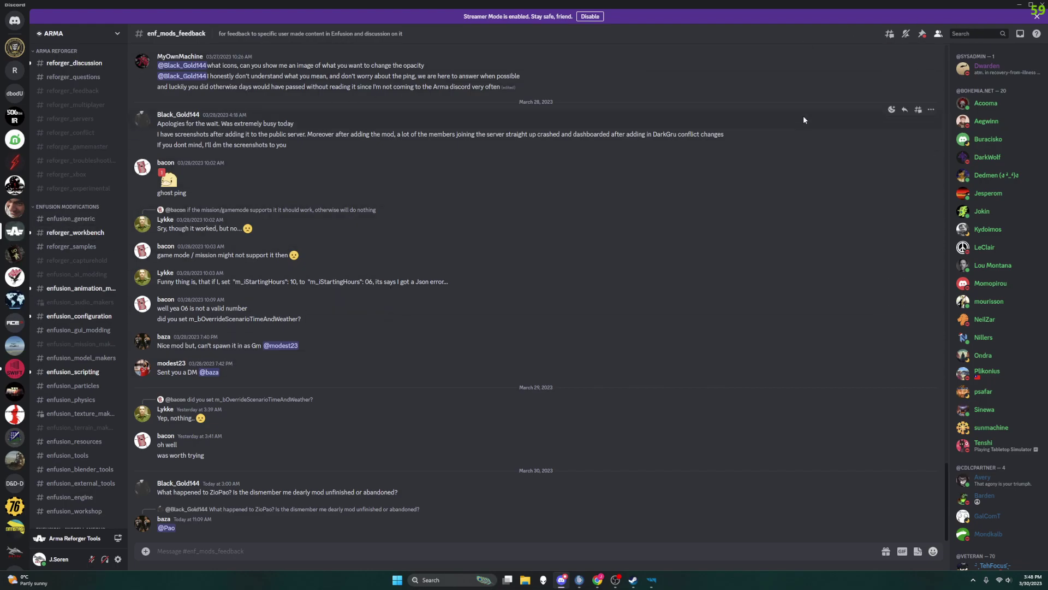
left_click(987, 33)
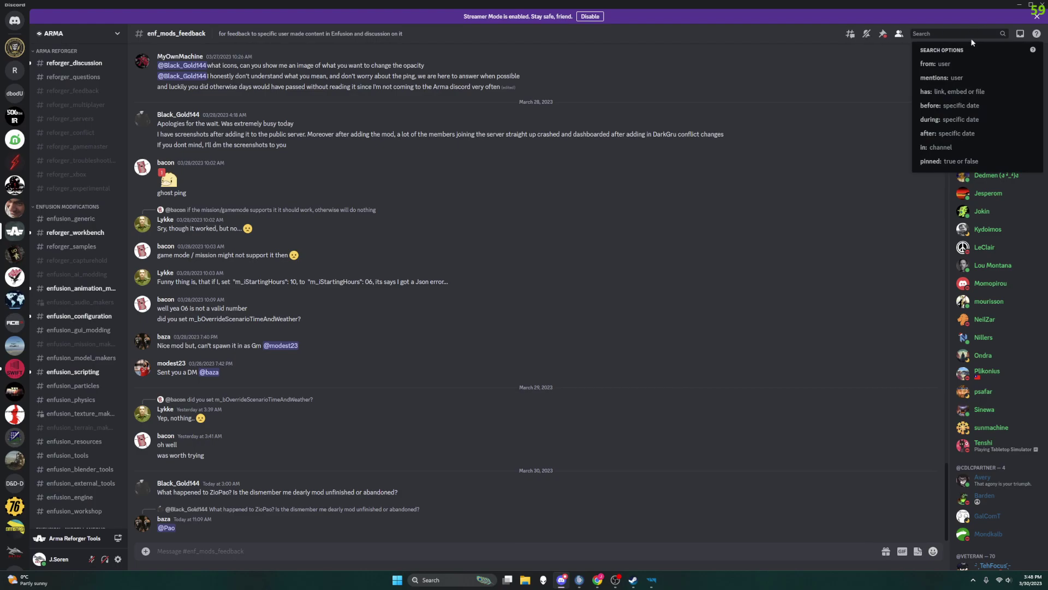
type("car modd")
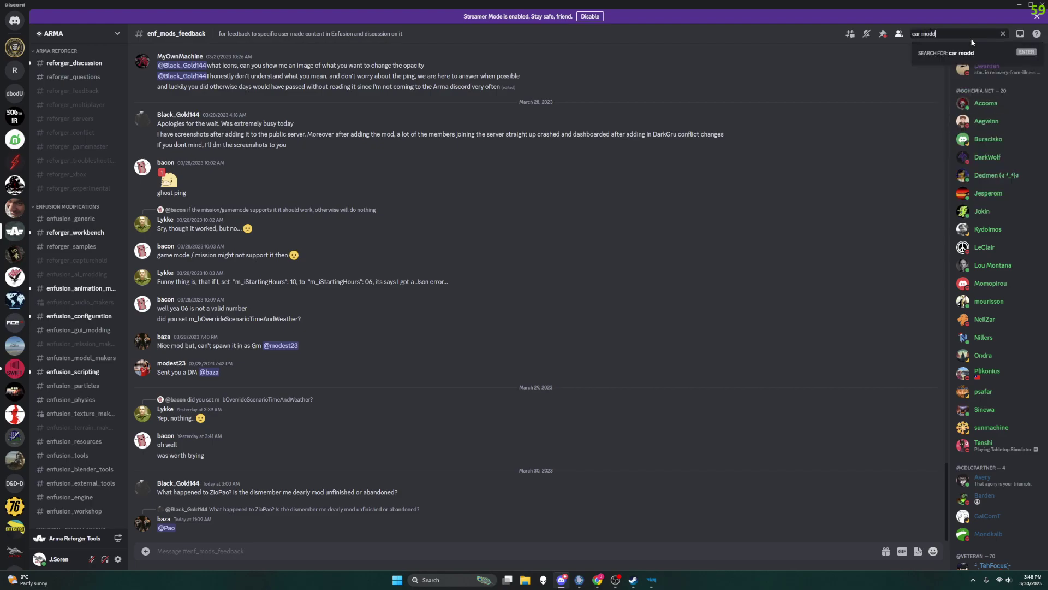
type("ed HP Max")
key("Return")
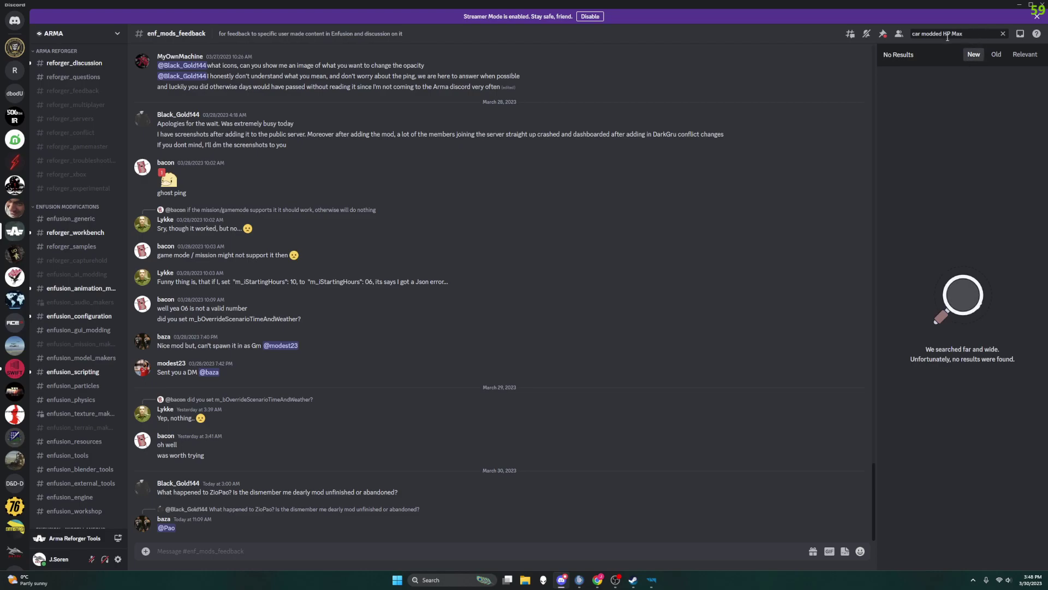
Shorten the Discord search to "HP Max" and look through the results for vehicle health advice.
left_click_drag(944, 34, 834, 37)
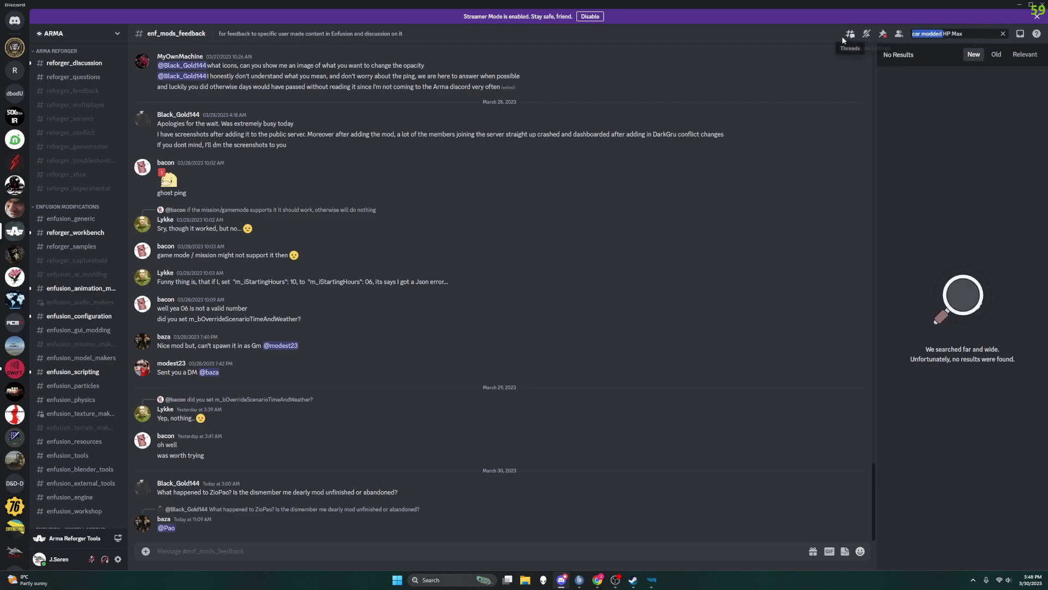
key("BackSpace")
key("Return")
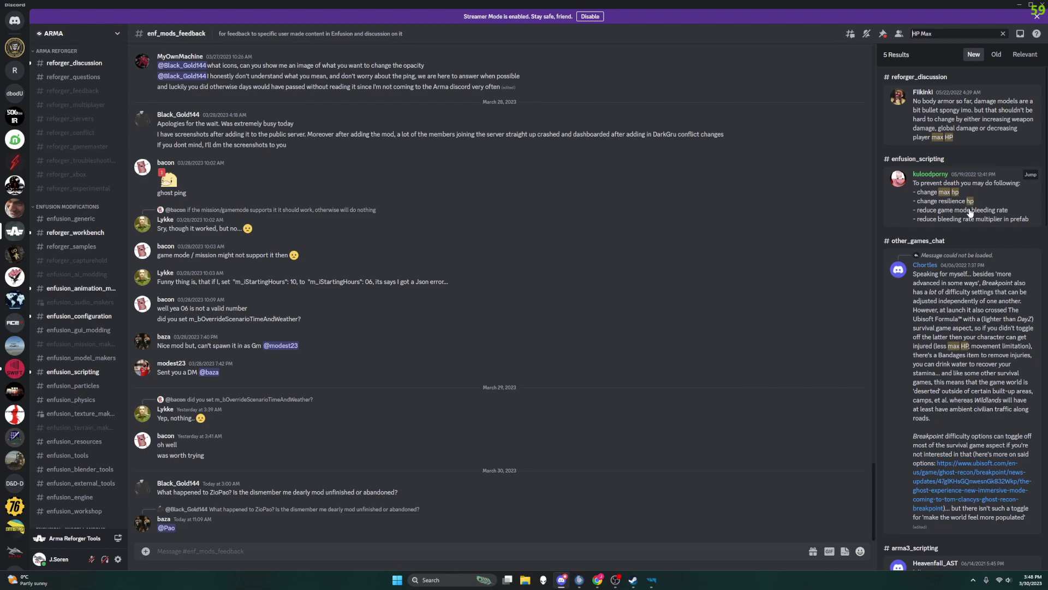
scroll(969, 207, "down", 1)
scroll(977, 240, "down", 1)
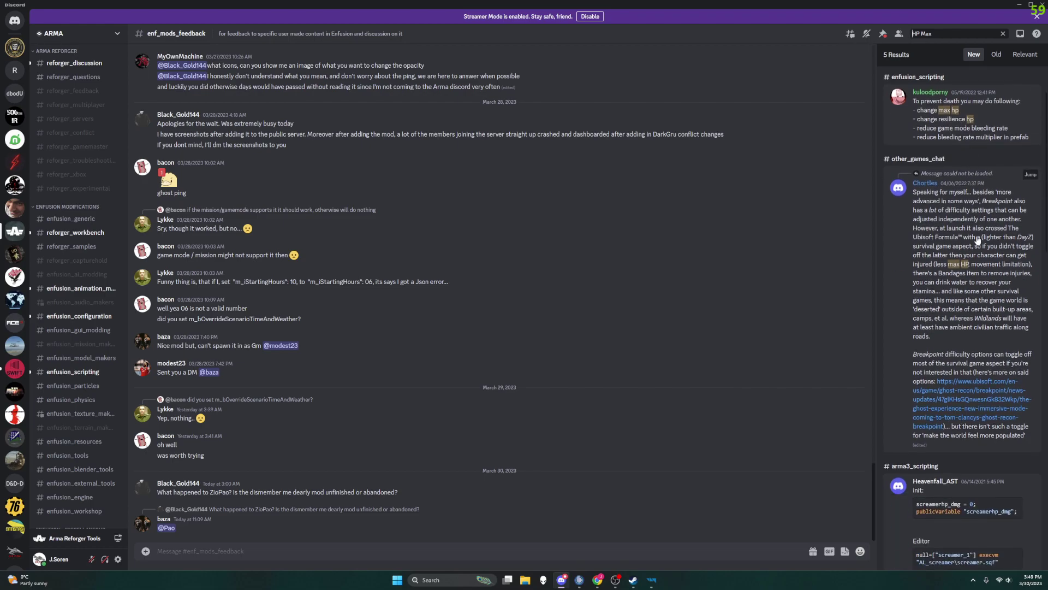
scroll(972, 226, "up", 2)
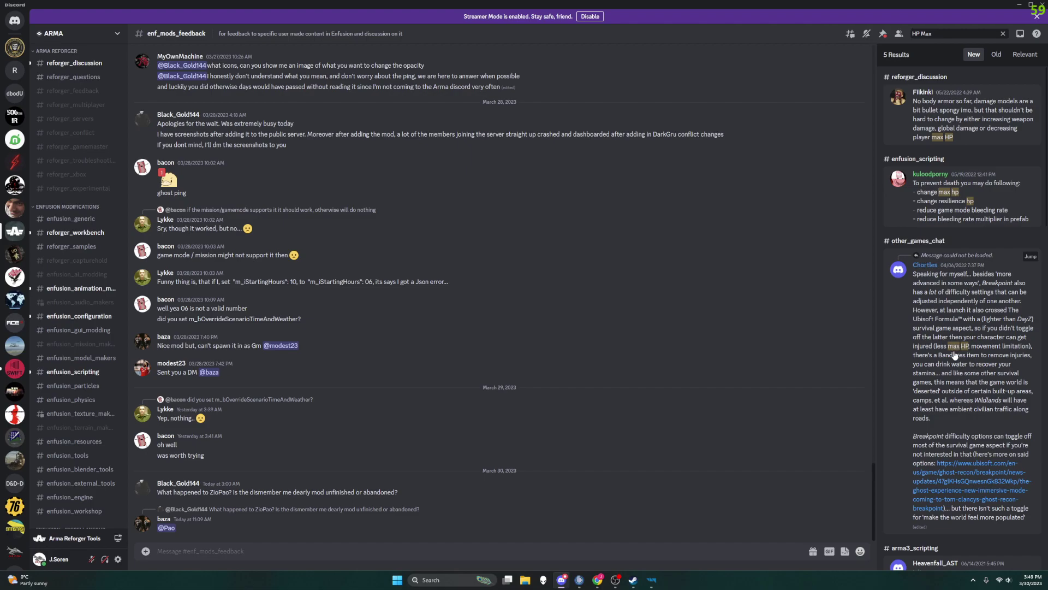
scroll(954, 356, "down", 5)
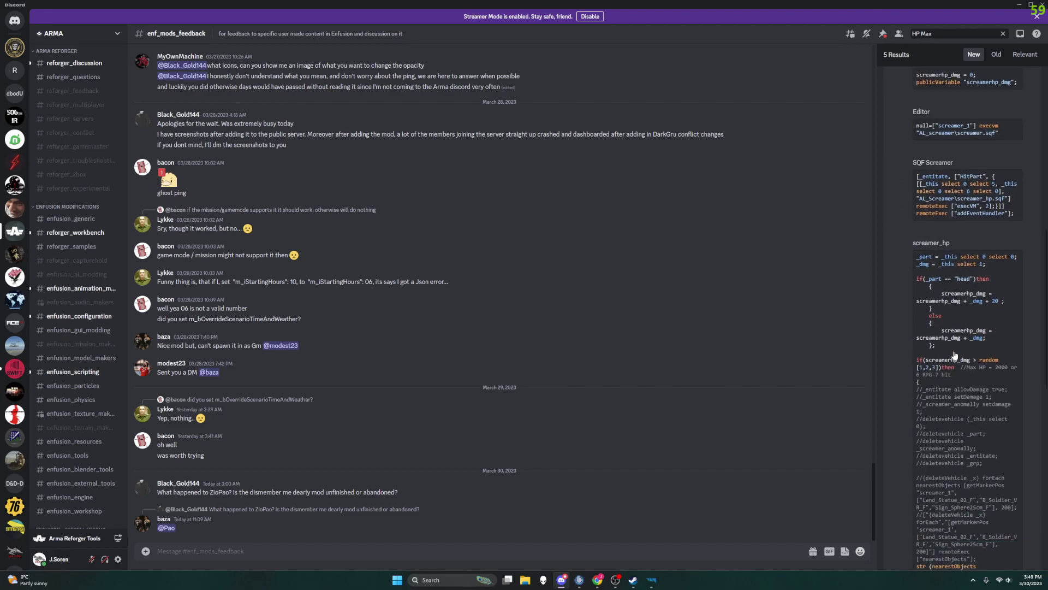
scroll(950, 342, "up", 5)
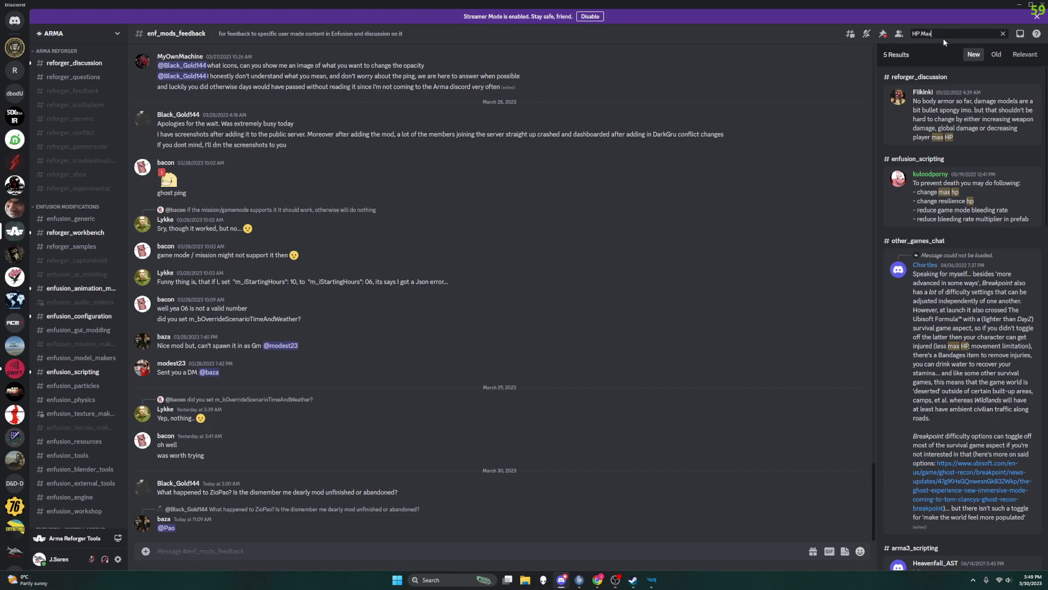
Search the ARMA server for "vehicle mod" instead and skim the first results.
key("ctrl+a")
key("BackSpace")
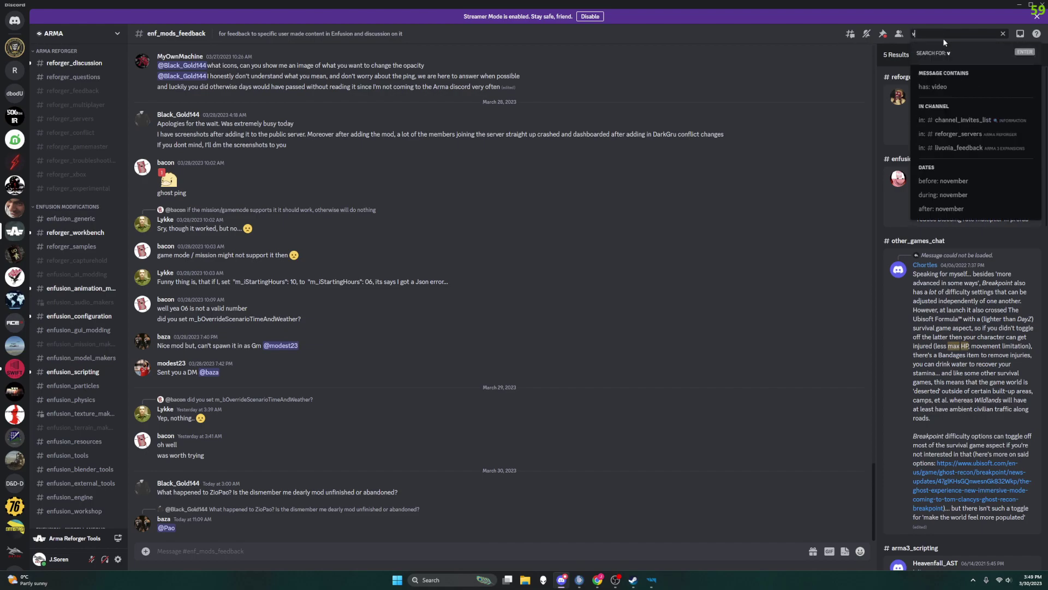
type("vehci")
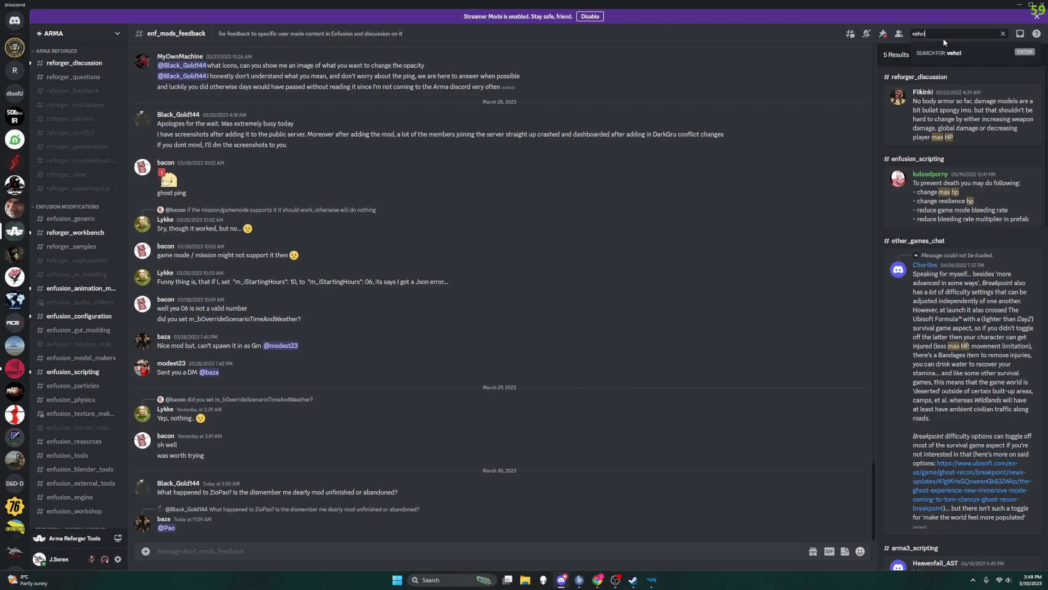
key("BackSpace")
key("BackSpace")
type("icle mod")
key("Return")
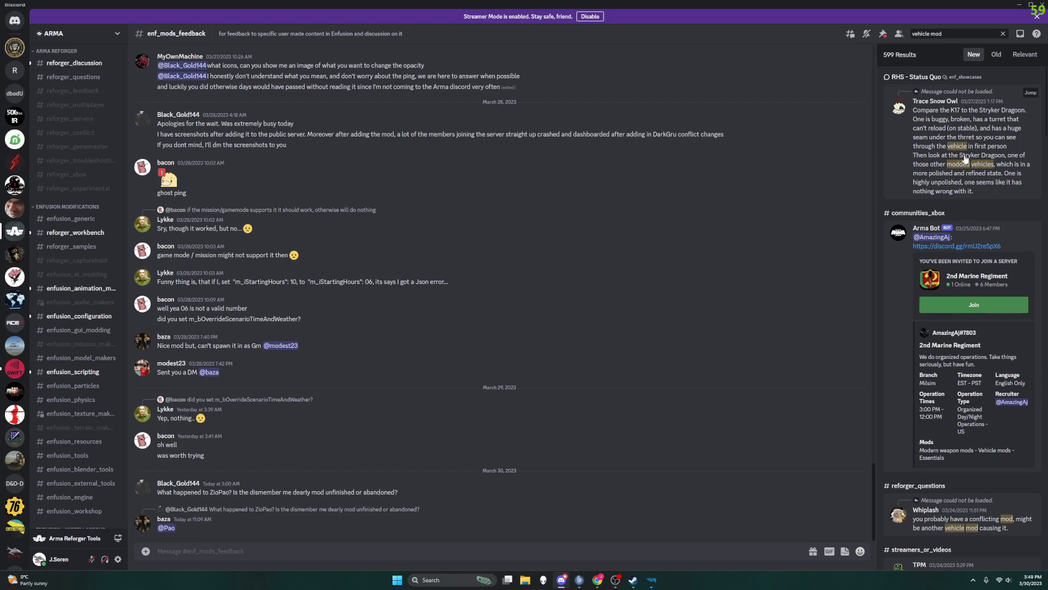
scroll(970, 184, "down", 1)
scroll(971, 184, "up", 1)
Switch back to World Editor and recheck the Engine hit zone's damage properties.
mouse_move(654, 580)
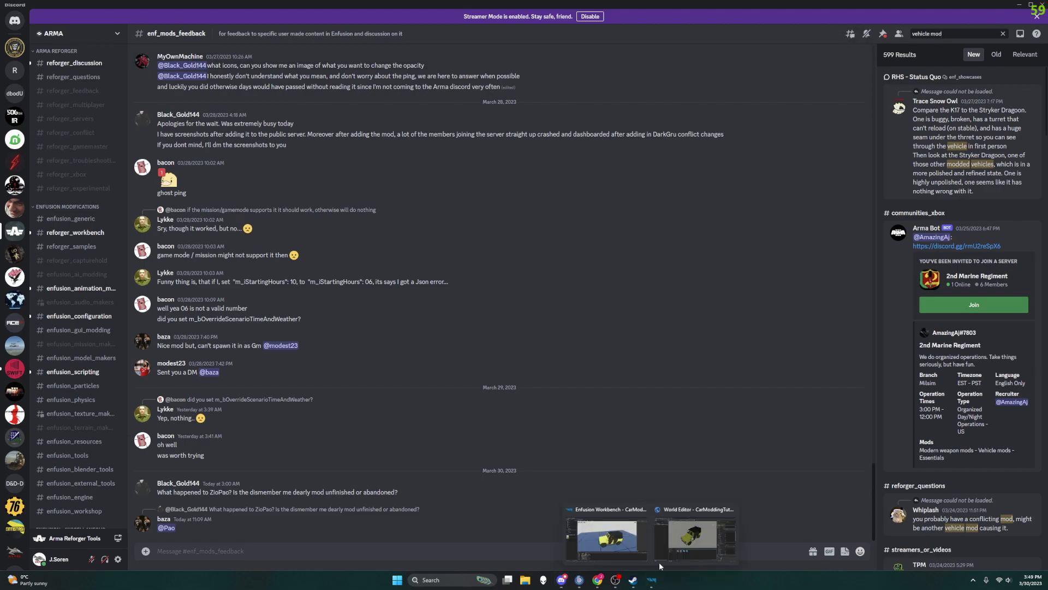
left_click(681, 539)
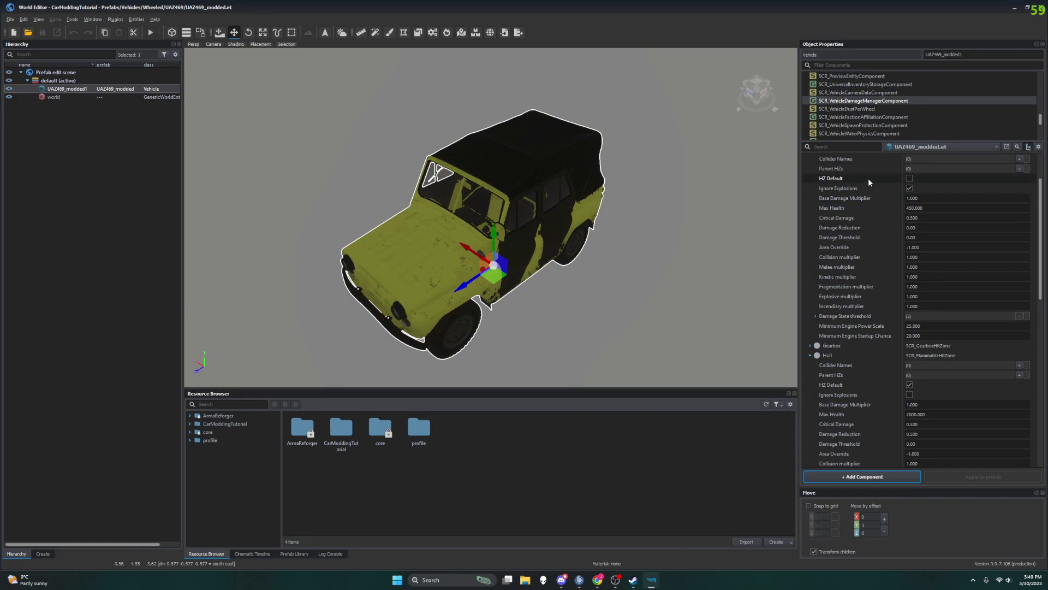
mouse_move(871, 187)
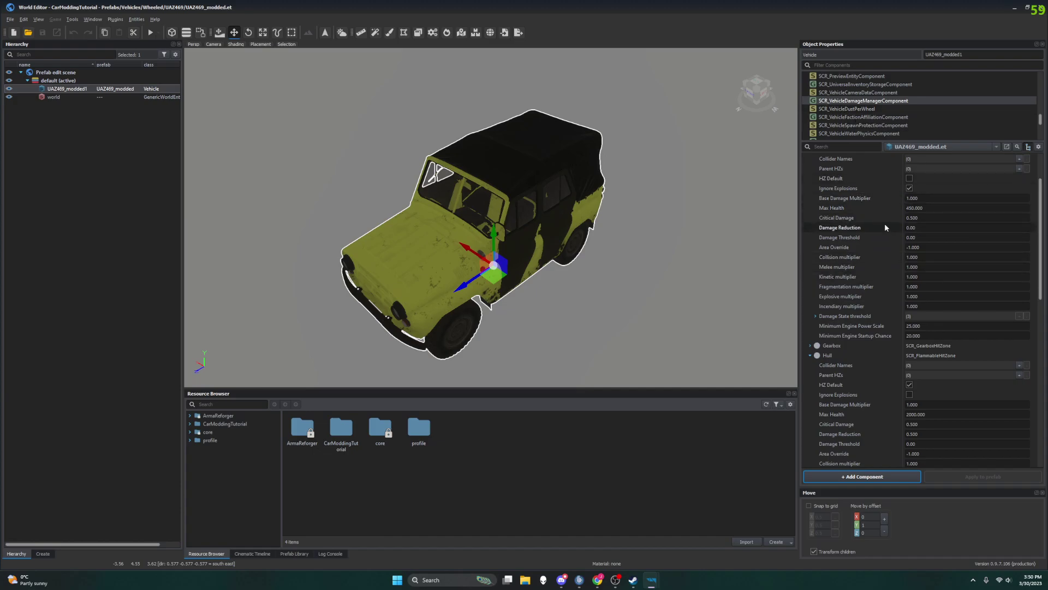
mouse_move(886, 218)
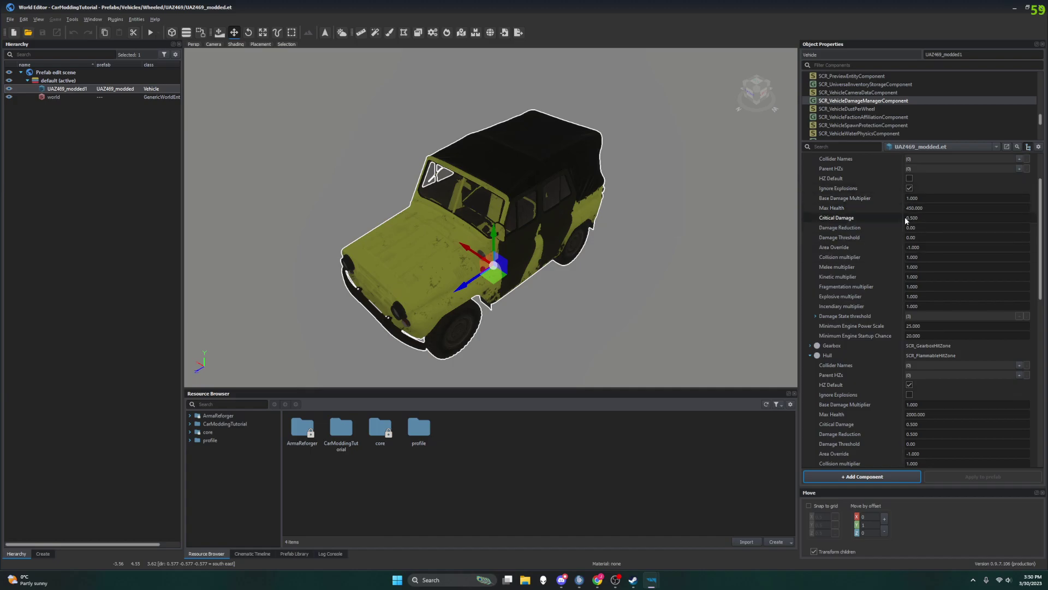
Minimize World Editor and switch to the browser to consult the Car Modding wiki's Increasing armor instructions.
left_click(1015, 8)
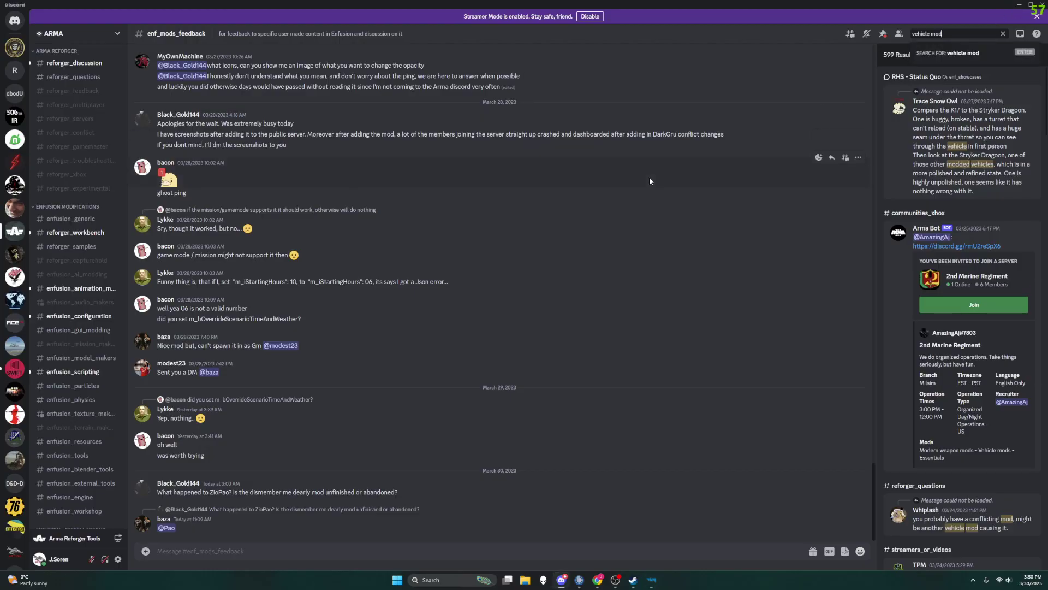
left_click(597, 580)
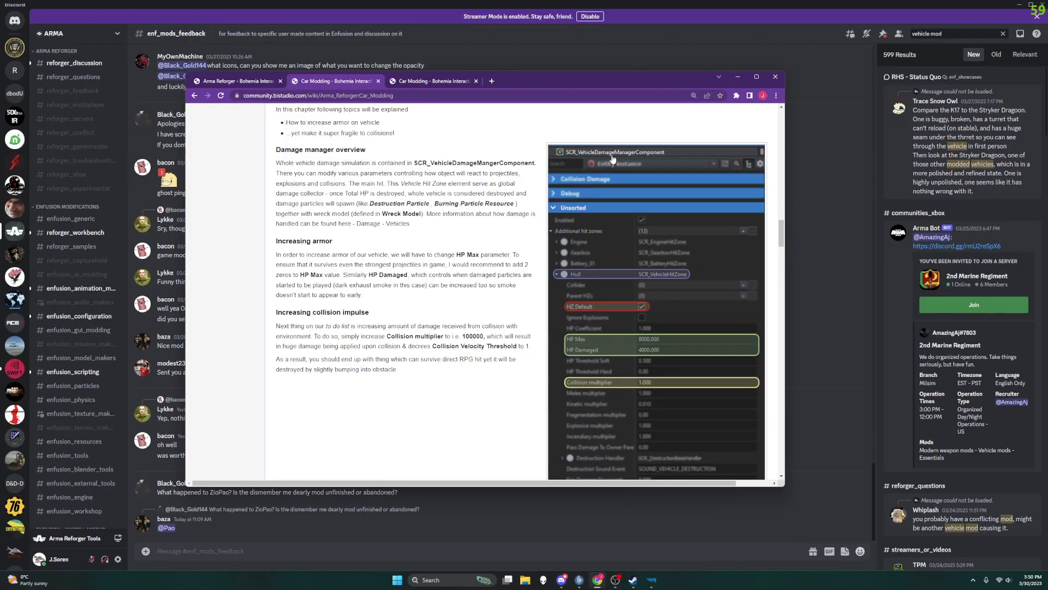
Maximize the Car Modding wiki, read the Modifying damage behaviour section and its HP Max example, and return to World Editor.
left_click(757, 77)
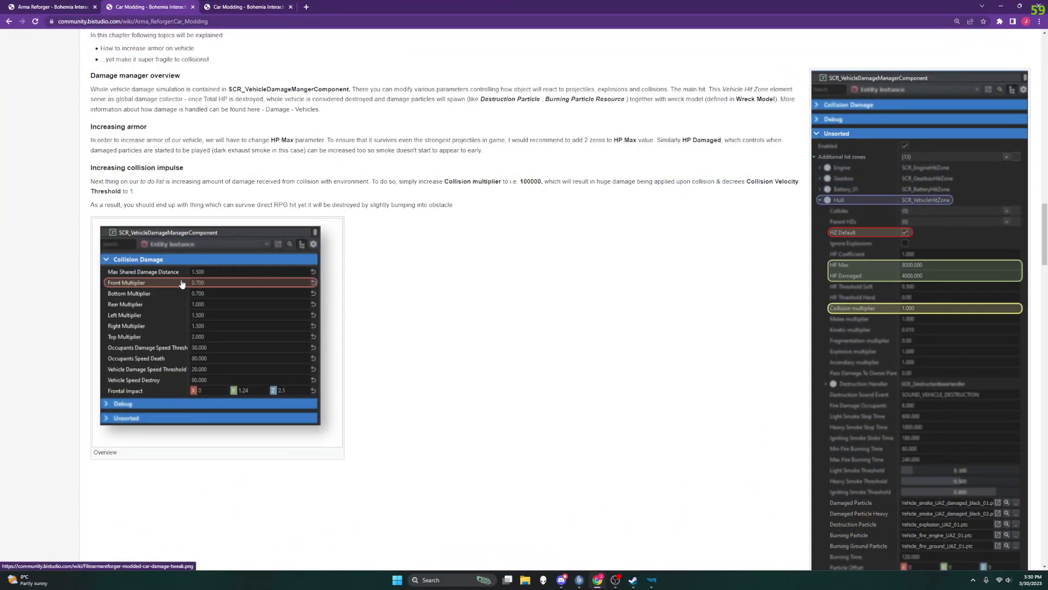
scroll(181, 188, "up", 2)
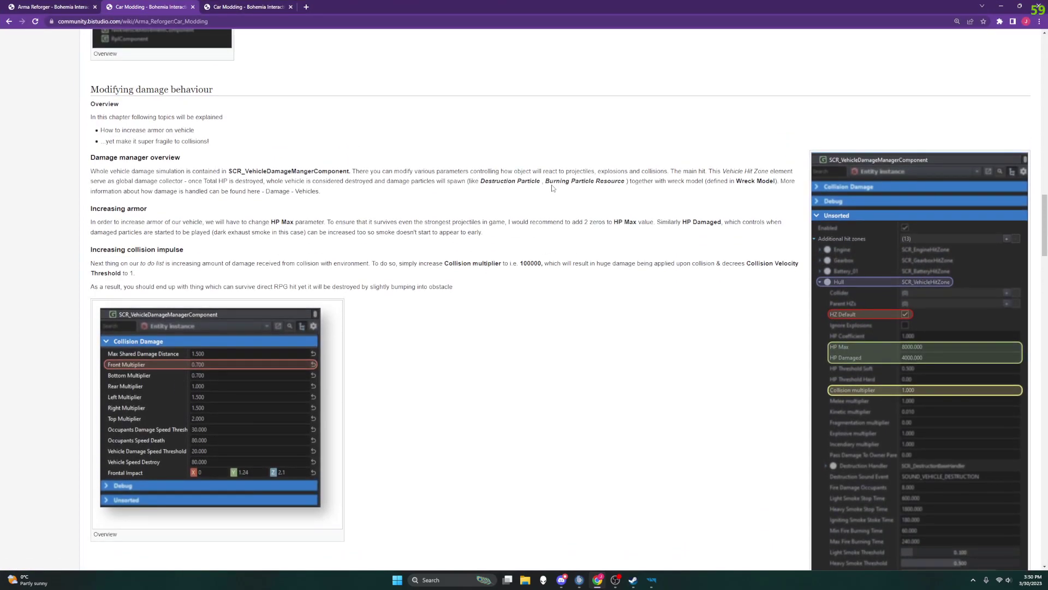
scroll(726, 300, "down", 2)
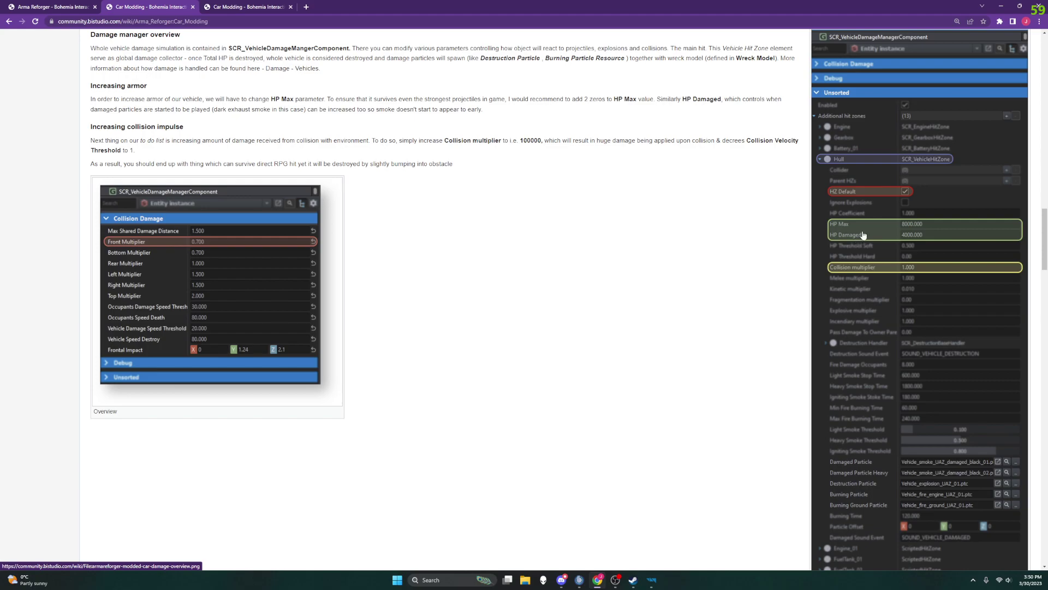
mouse_move(652, 580)
left_click(697, 546)
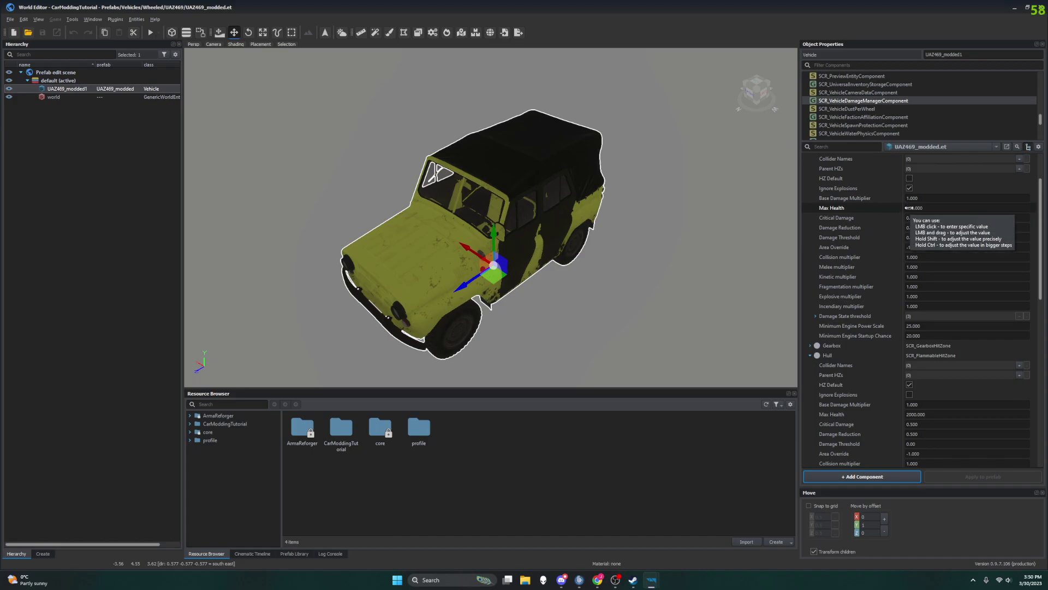
left_click(655, 581)
left_click(657, 580)
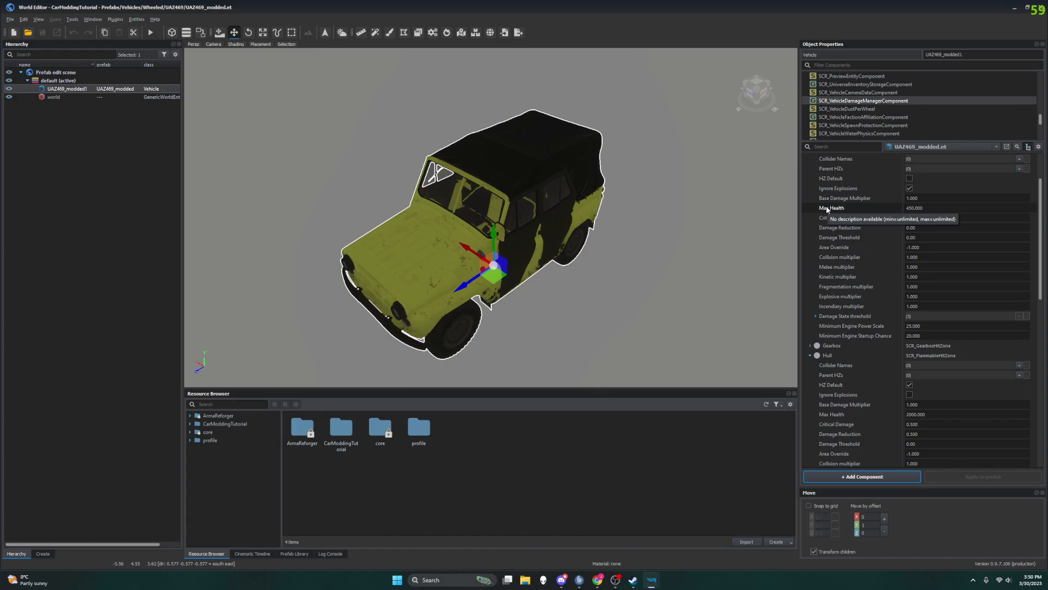
left_click(658, 584)
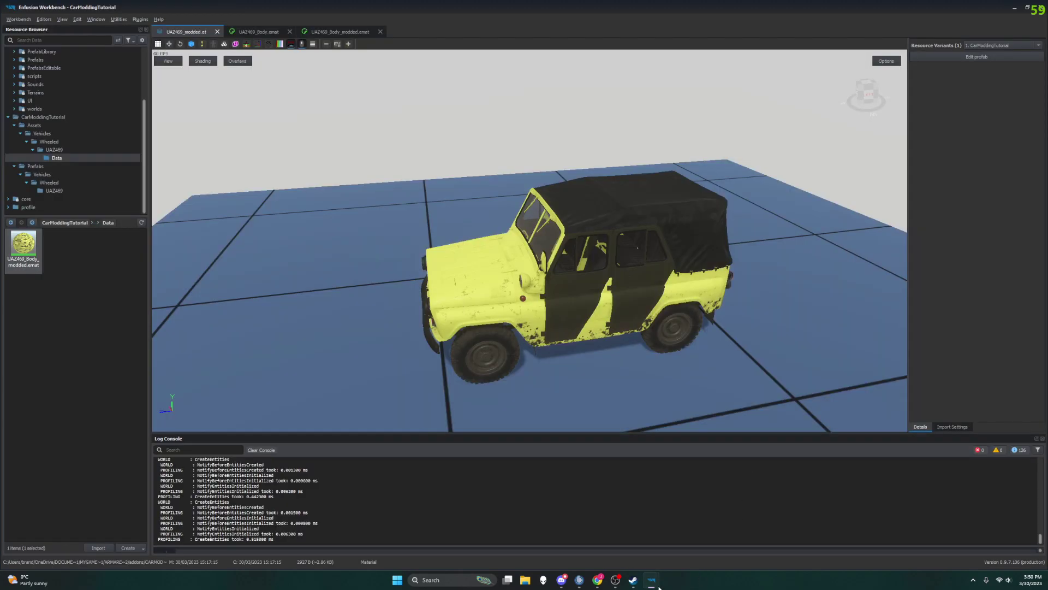
left_click(655, 584)
left_click(634, 581)
left_click(635, 583)
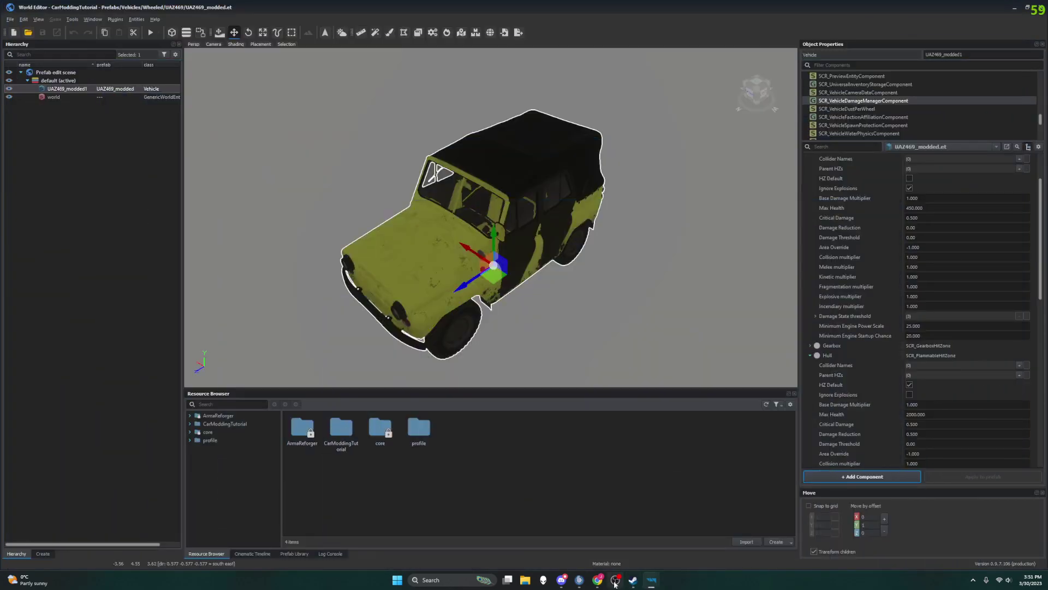
Recheck the wiki's Increasing armor instructions in the browser and return to World Editor.
left_click(597, 580)
scroll(514, 221, "up", 2)
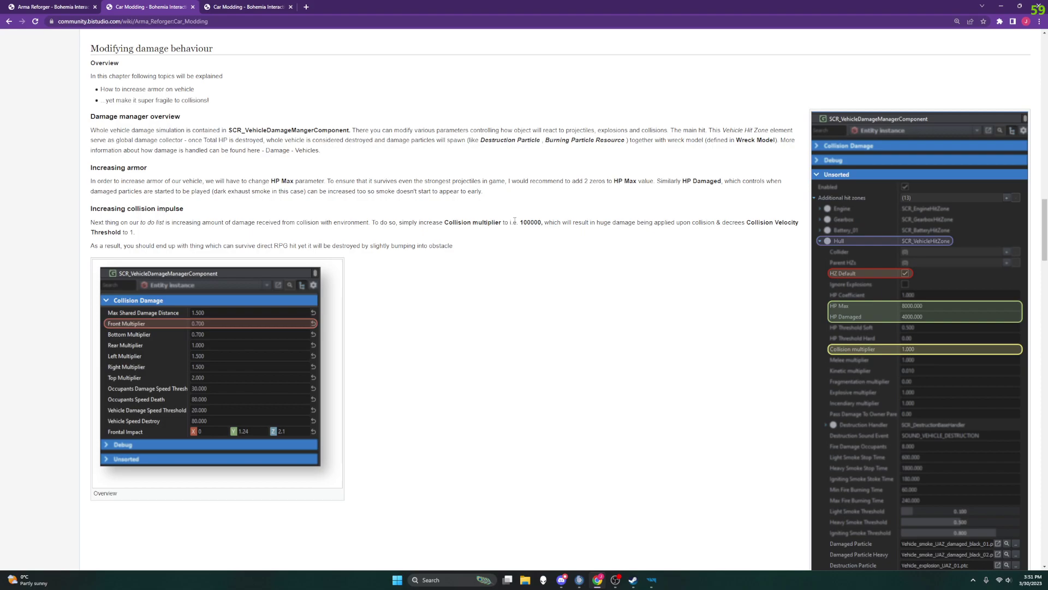
left_click(1001, 6)
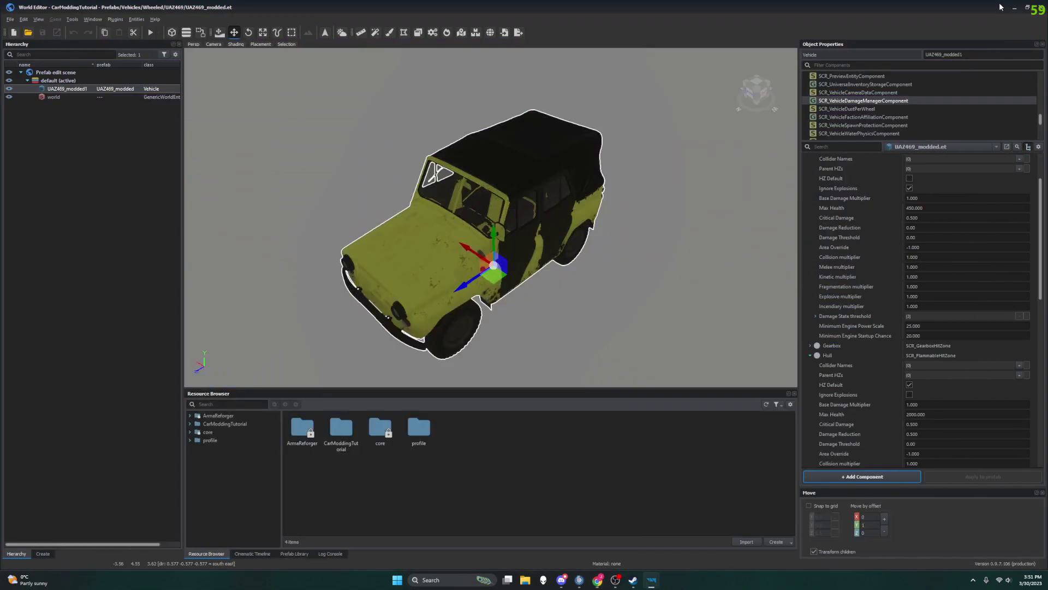
Set the Engine hit zone's Max Health to 6000 in the vehicle damage manager component.
left_click(915, 207)
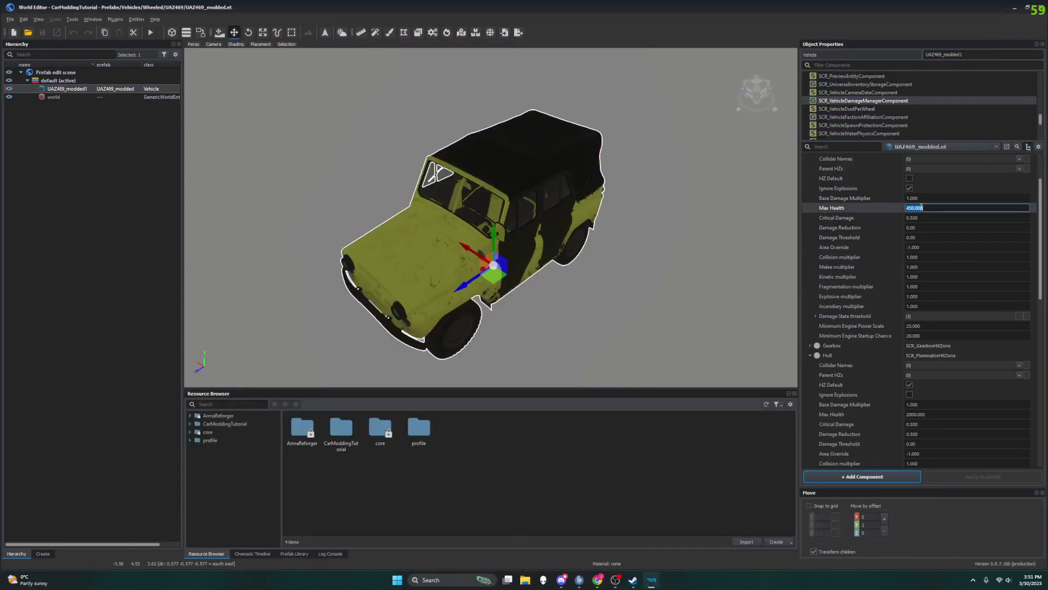
left_click_drag(916, 207, 900, 211)
type("8")
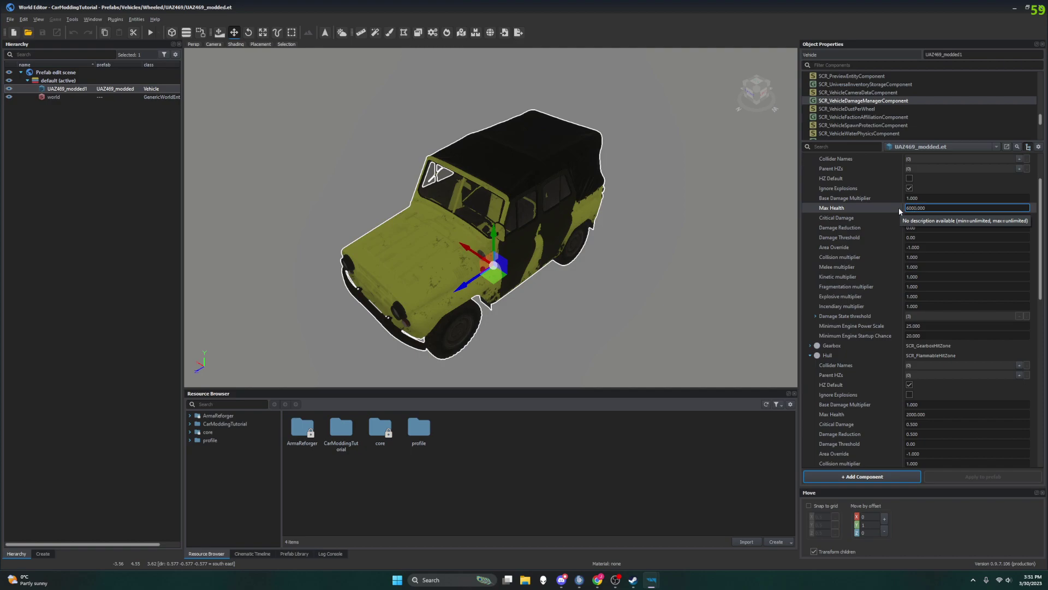
type("000")
left_click(885, 246)
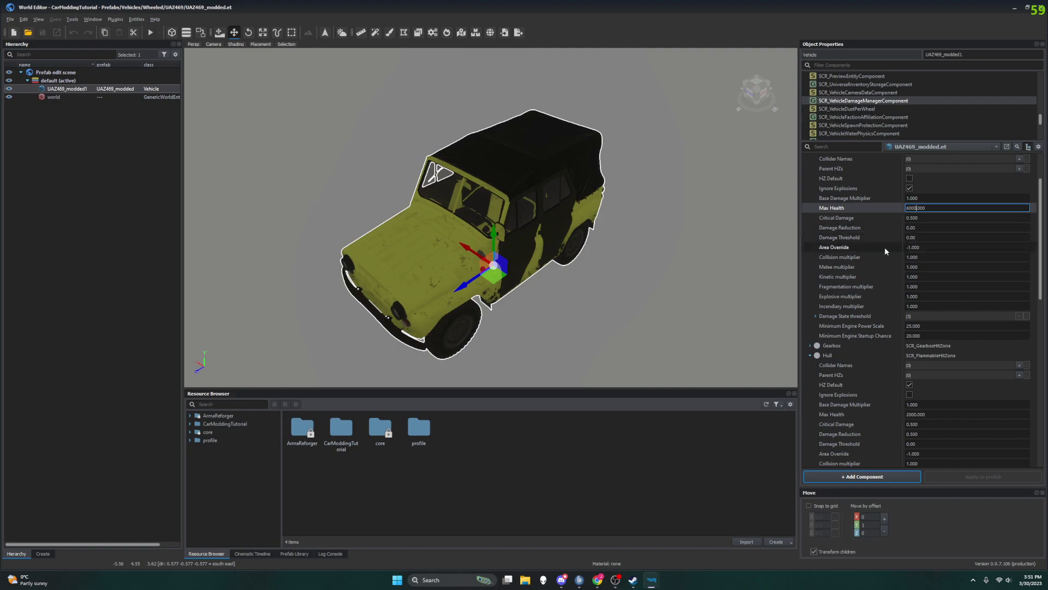
left_click(896, 208)
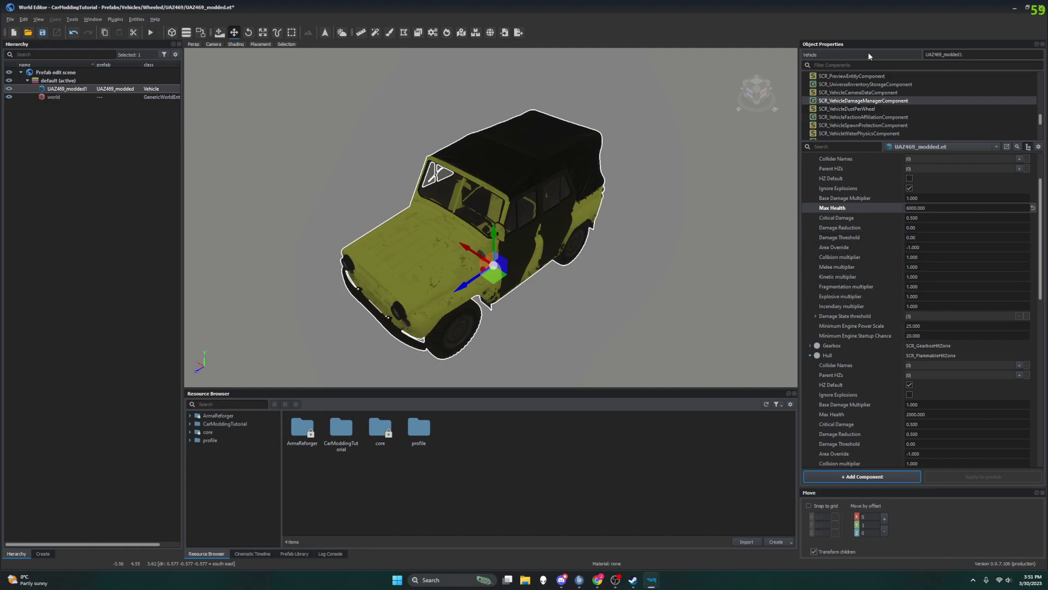
Compare the wiki's damage parameters with the Engine hit zone's Damage Reduction and Max Health descriptions in World Editor.
left_click(598, 581)
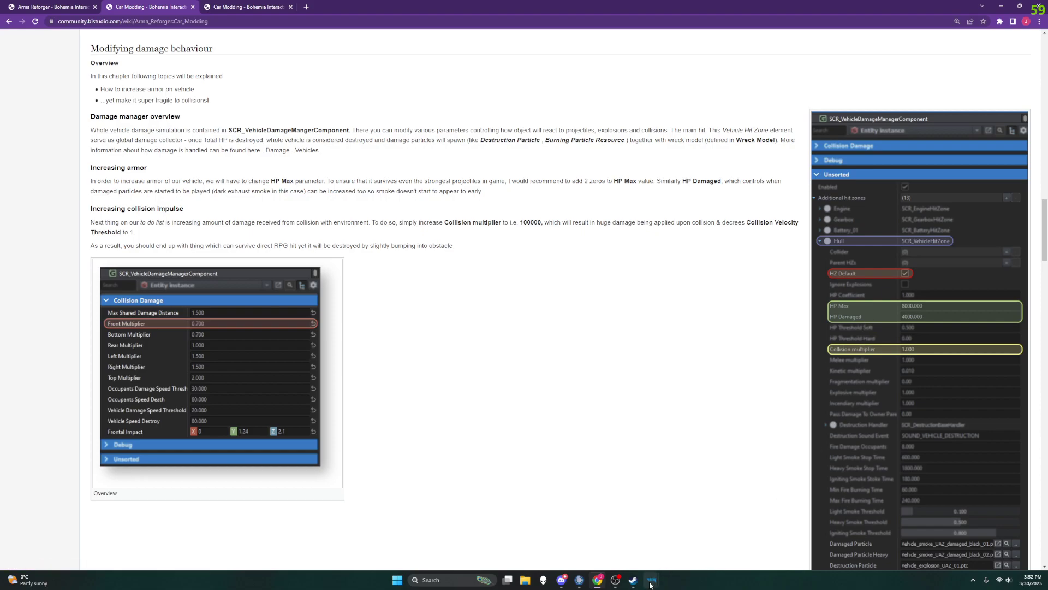
key("alt+Tab")
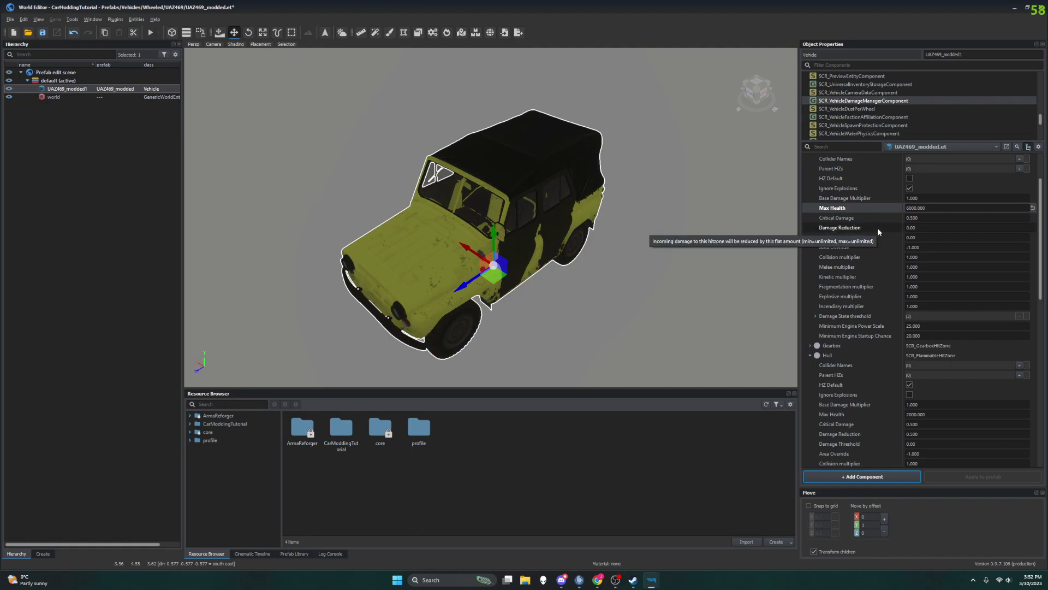
mouse_move(874, 240)
mouse_move(880, 208)
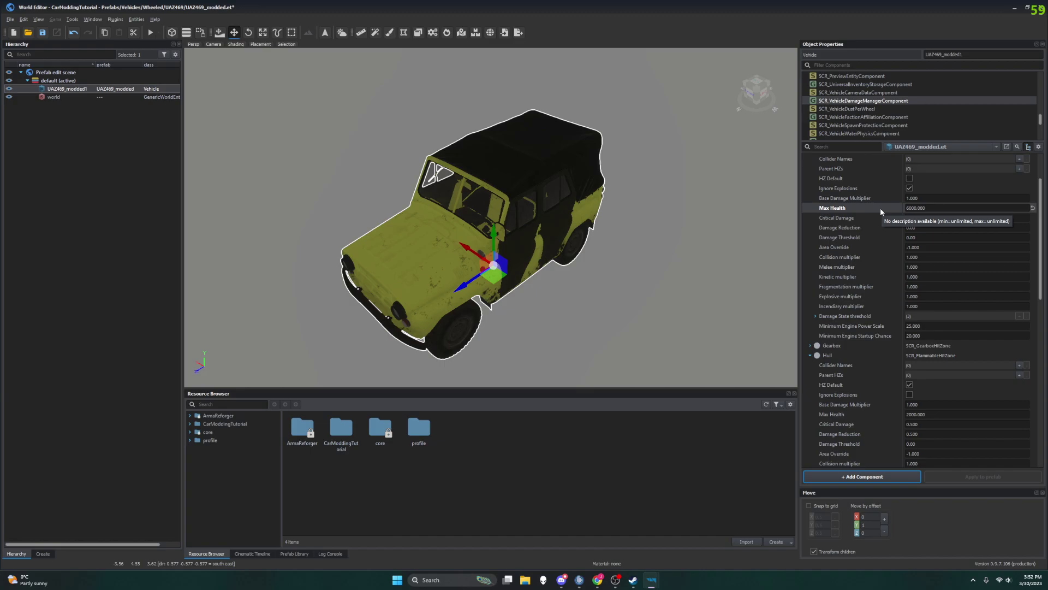
left_click(656, 582)
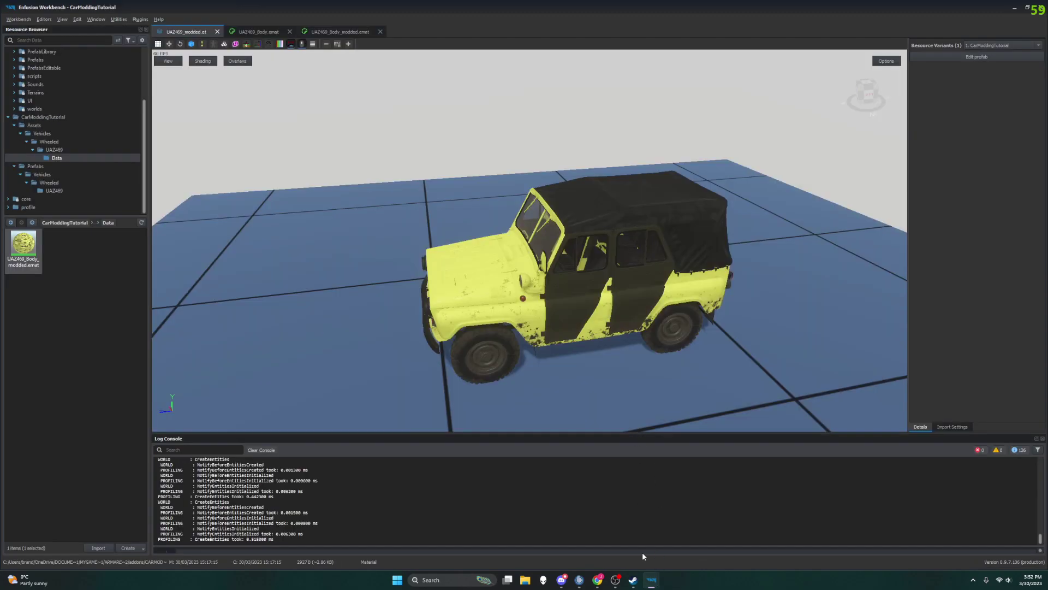
Switch to the browser, read the wiki's Increasing collision impulse instructions, and return to World Editor.
left_click(597, 580)
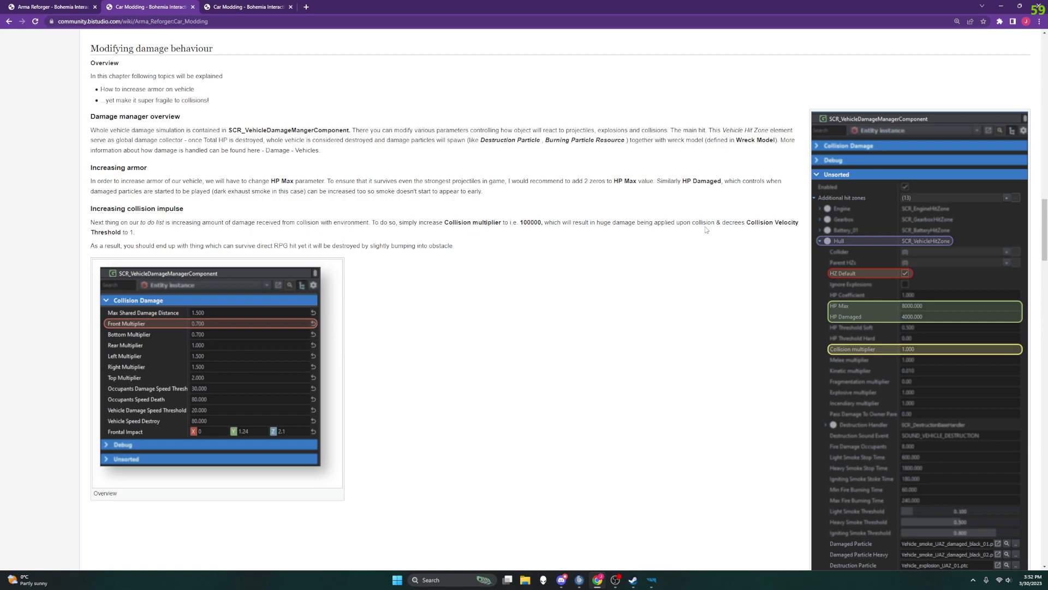
scroll(464, 251, "down", 2)
scroll(230, 159, "up", 1)
scroll(312, 183, "down", 1)
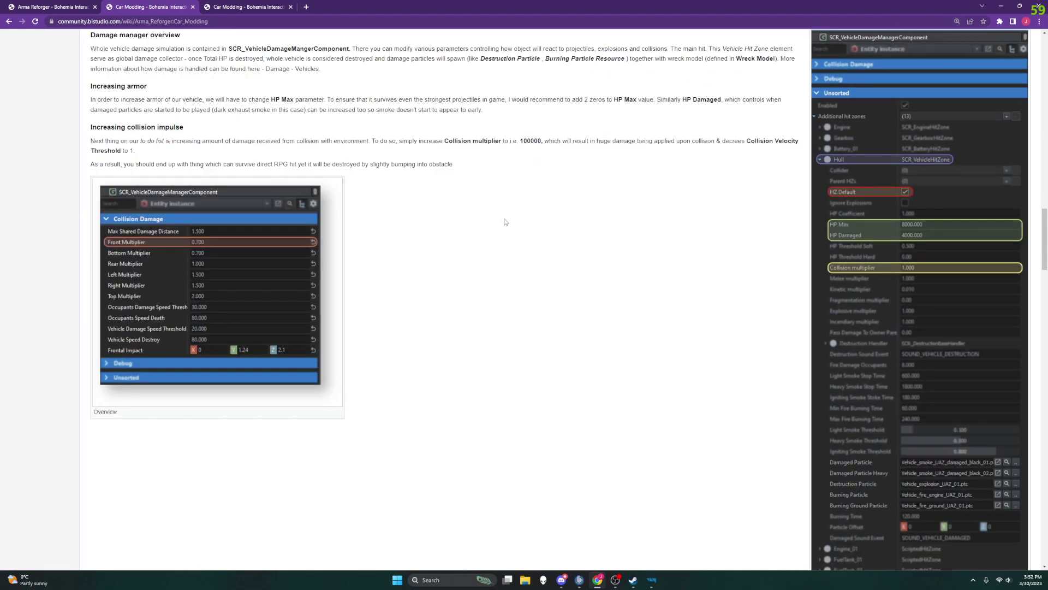
scroll(504, 222, "up", 2)
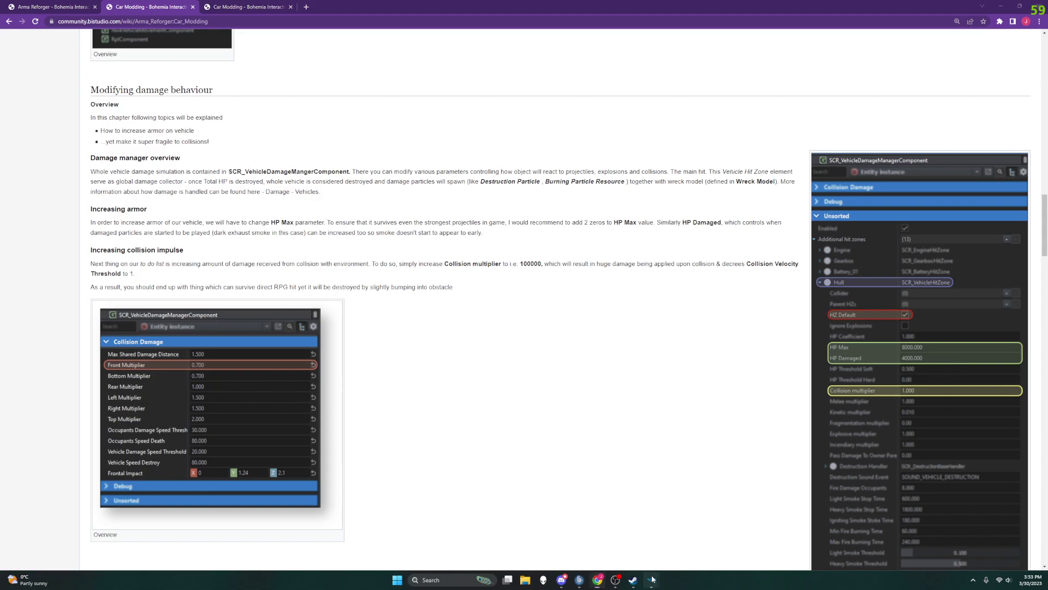
mouse_move(652, 580)
left_click(654, 533)
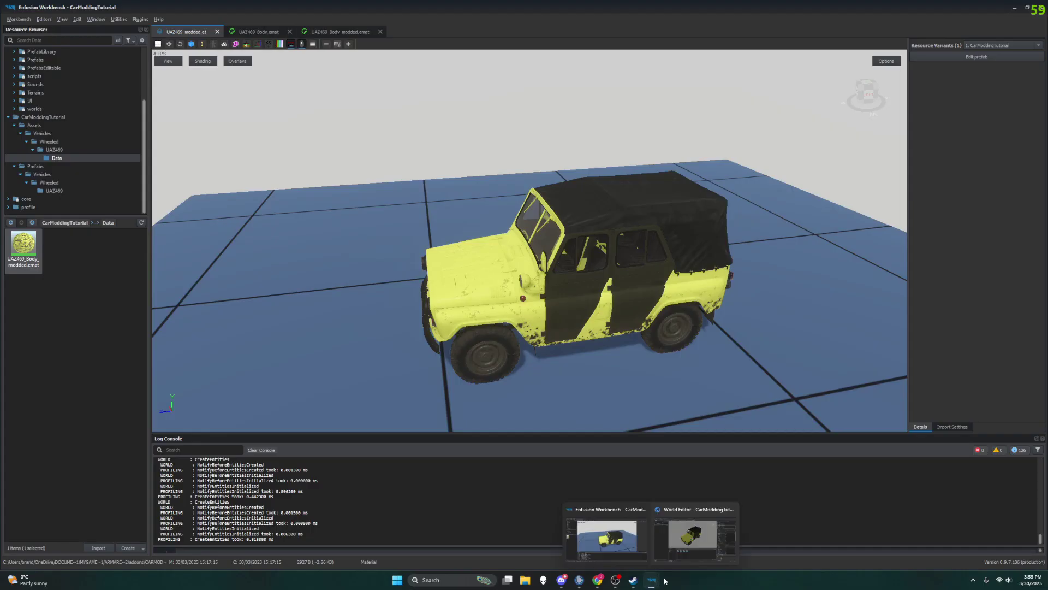
left_click(716, 525)
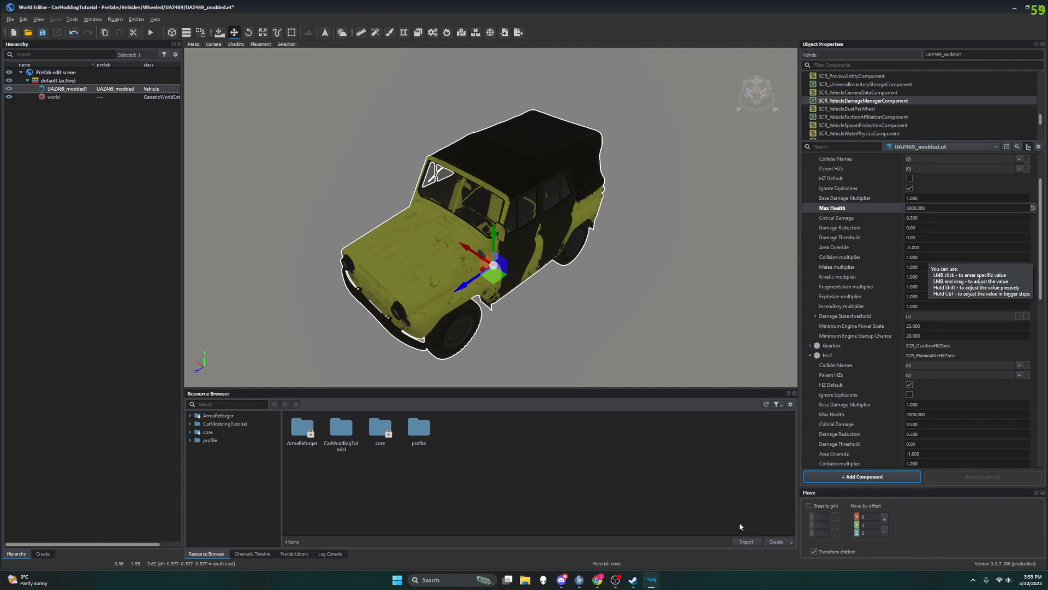
Confirm the recommended collision value in the wiki and set the Engine hit zone's Collision multiplier to 100000.
left_click(597, 581)
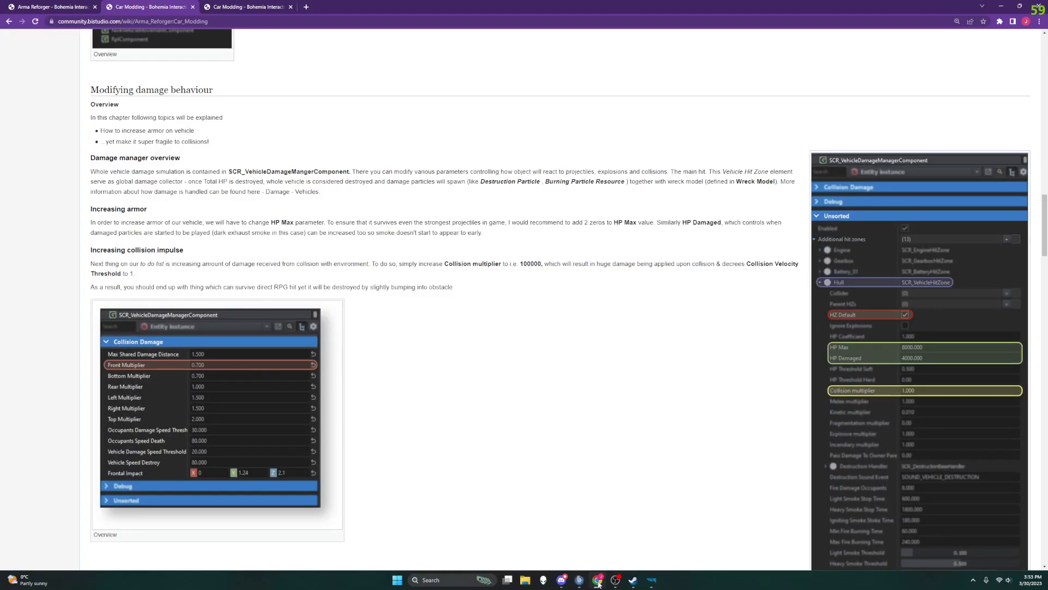
left_click(598, 581)
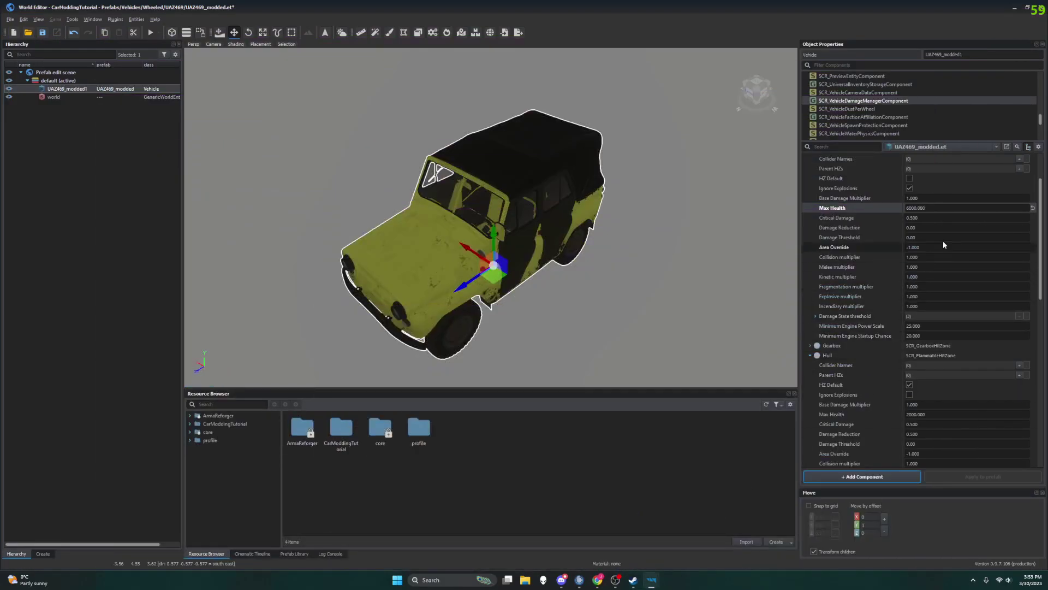
left_click(914, 257)
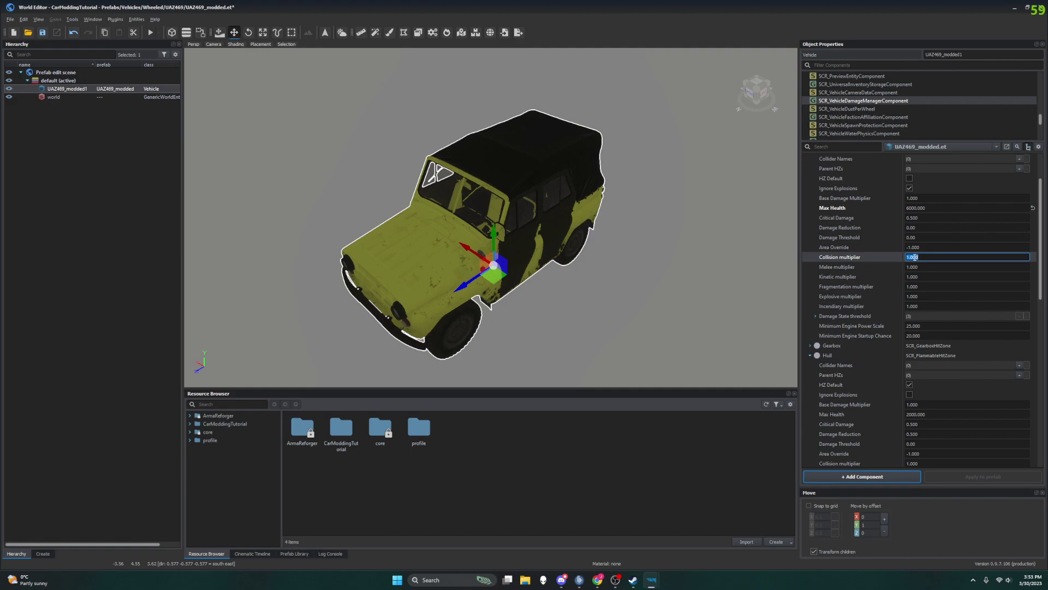
type("10")
key("Return")
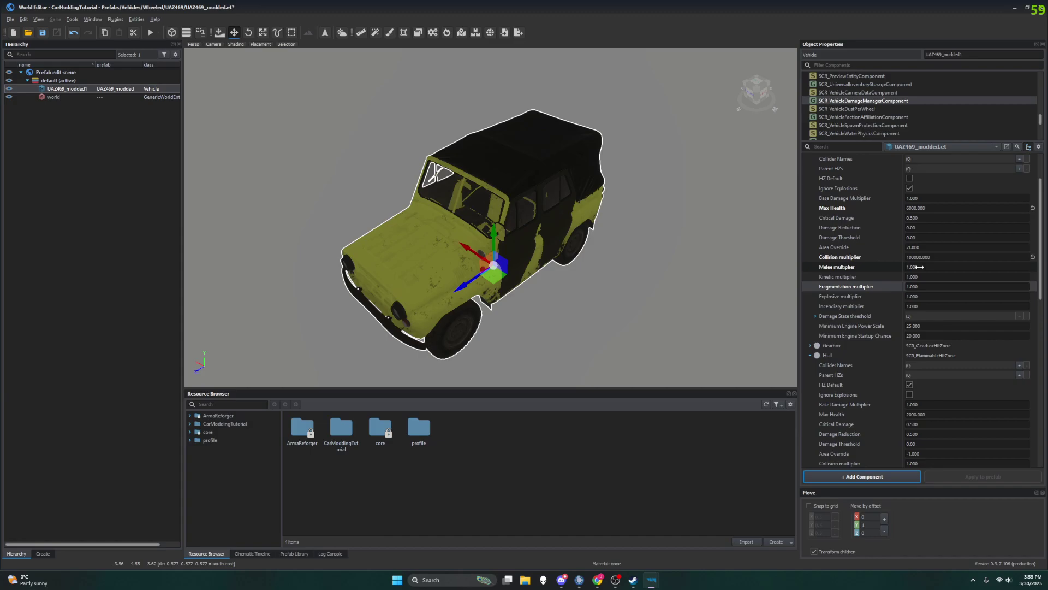
Read the wiki's Collision Velocity Threshold instruction and look for that property among the Engine hit zone's settings in World Editor.
left_click(597, 574)
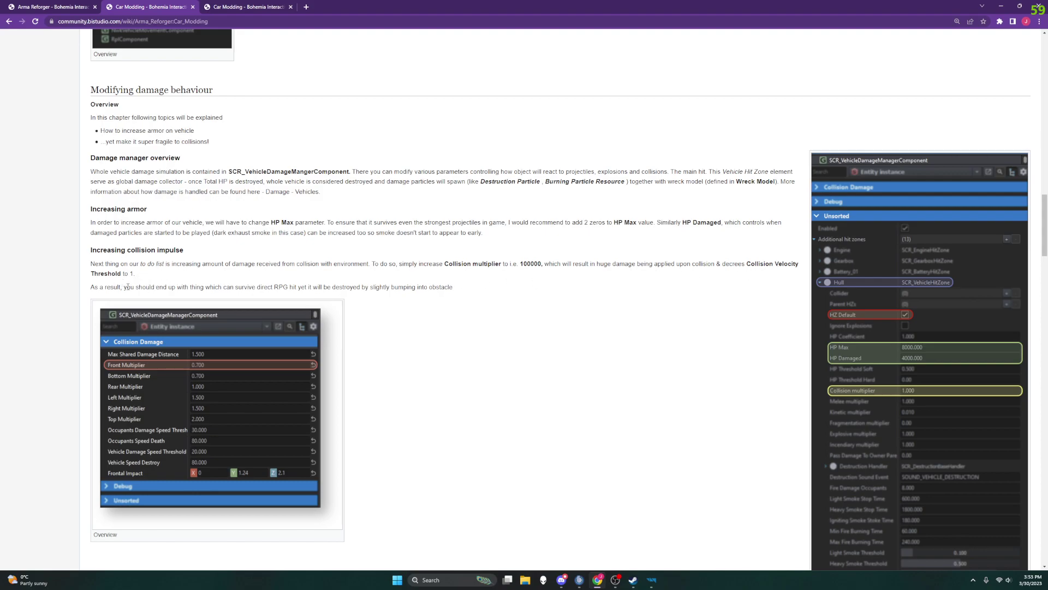
scroll(177, 279, "down", 1)
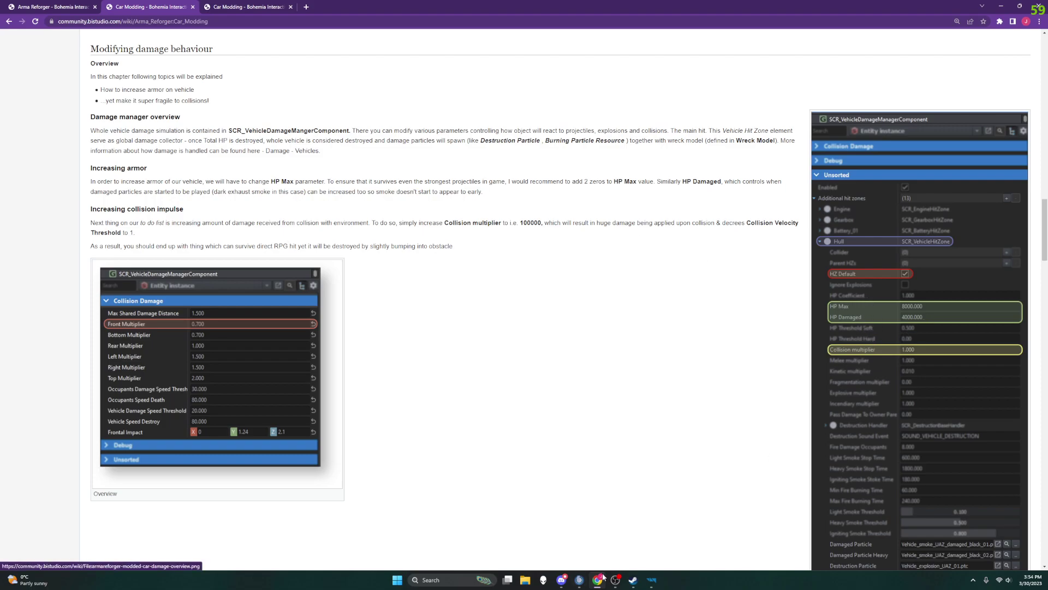
left_click(652, 580)
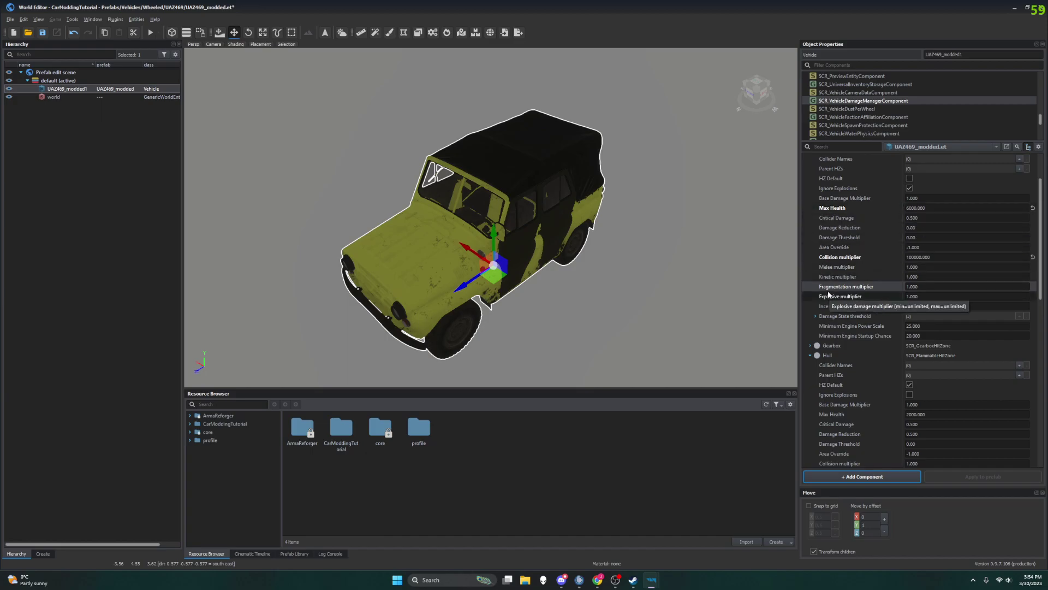
Return to the wiki and examine its damage manager screenshots for the Collision Velocity Threshold and Front Multiplier settings.
left_click(1015, 11)
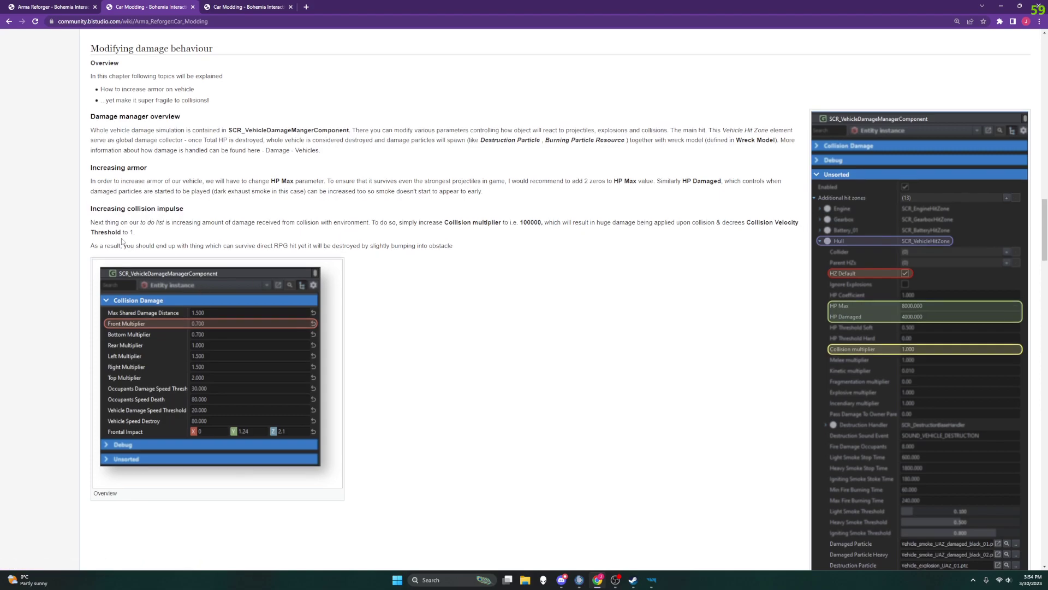
scroll(123, 241, "down", 1)
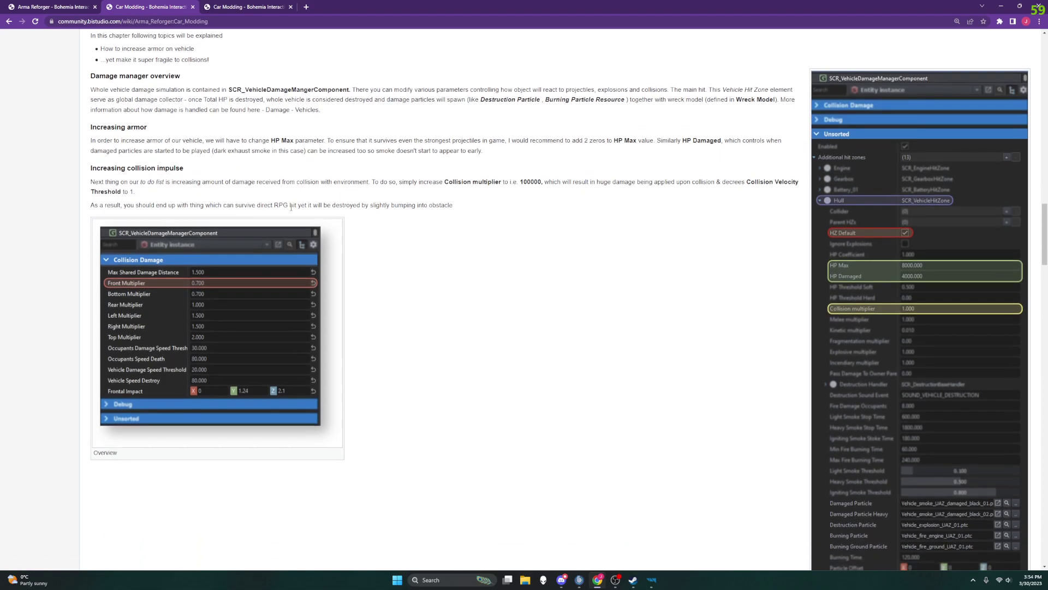
scroll(285, 208, "down", 4)
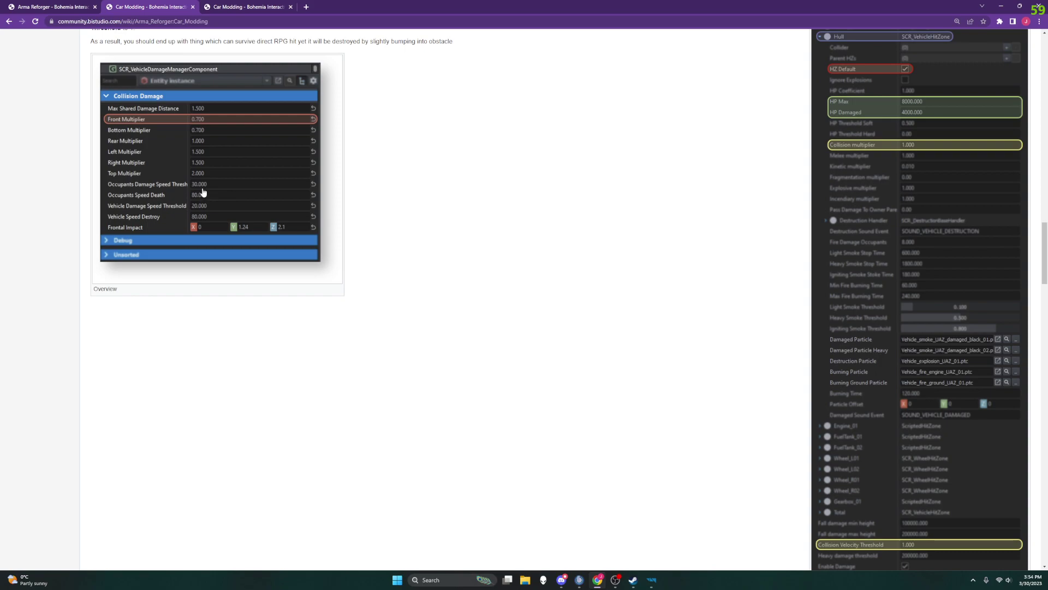
scroll(158, 174, "up", 1)
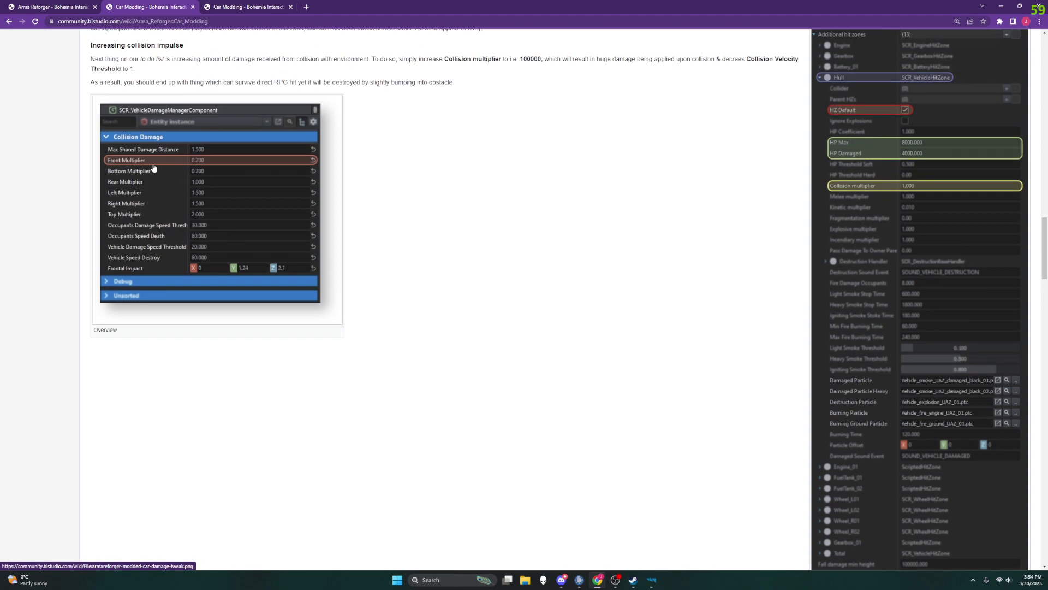
scroll(202, 172, "up", 1)
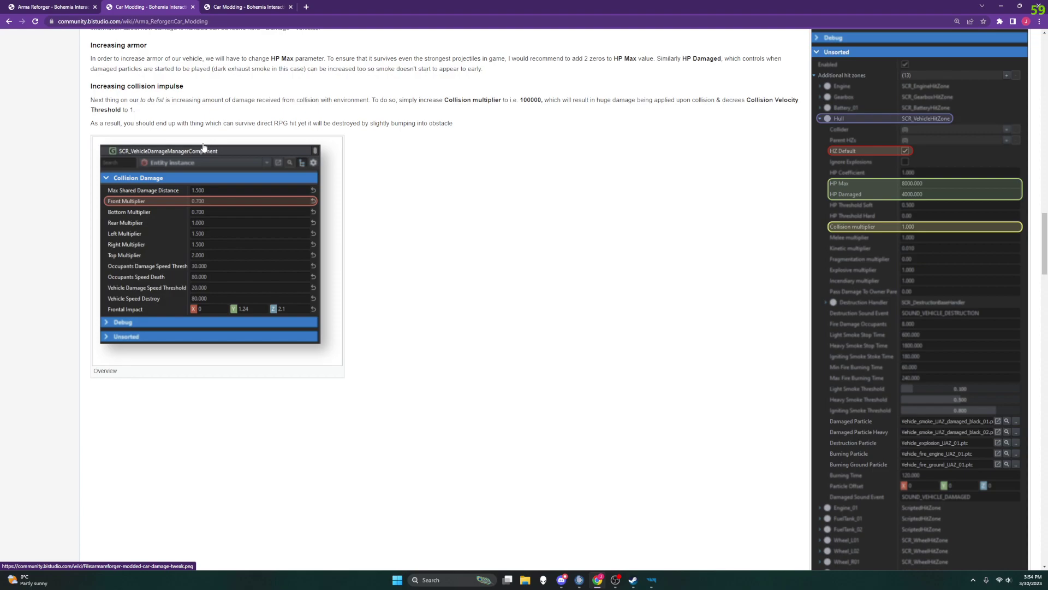
scroll(205, 150, "up", 1)
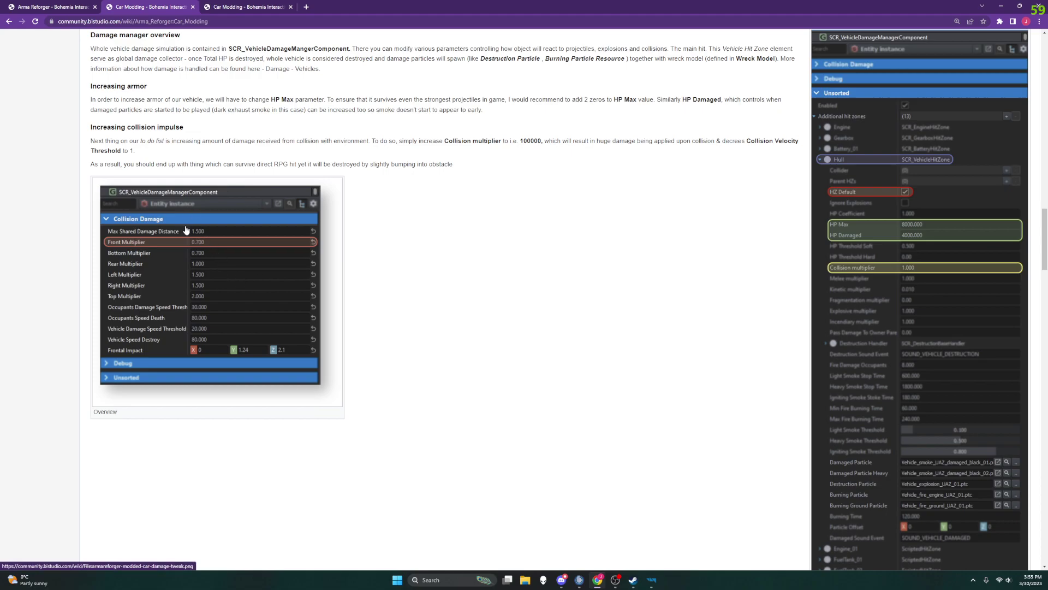
Switch to World Editor and show only the Collision Damage settings of SCR_VehicleDamageManagerComponent.
left_click(652, 581)
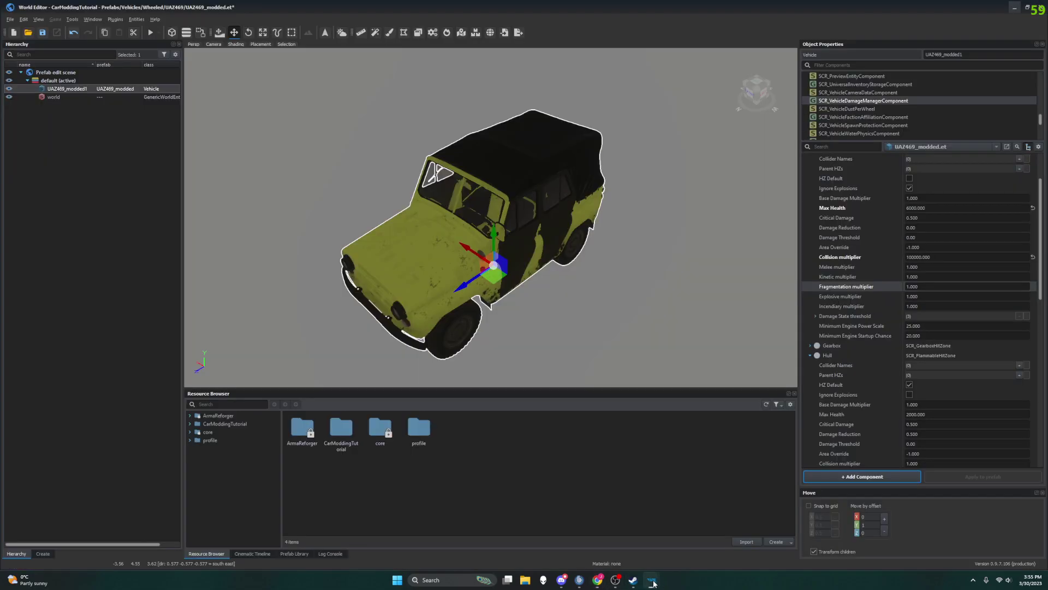
scroll(876, 283, "down", 10)
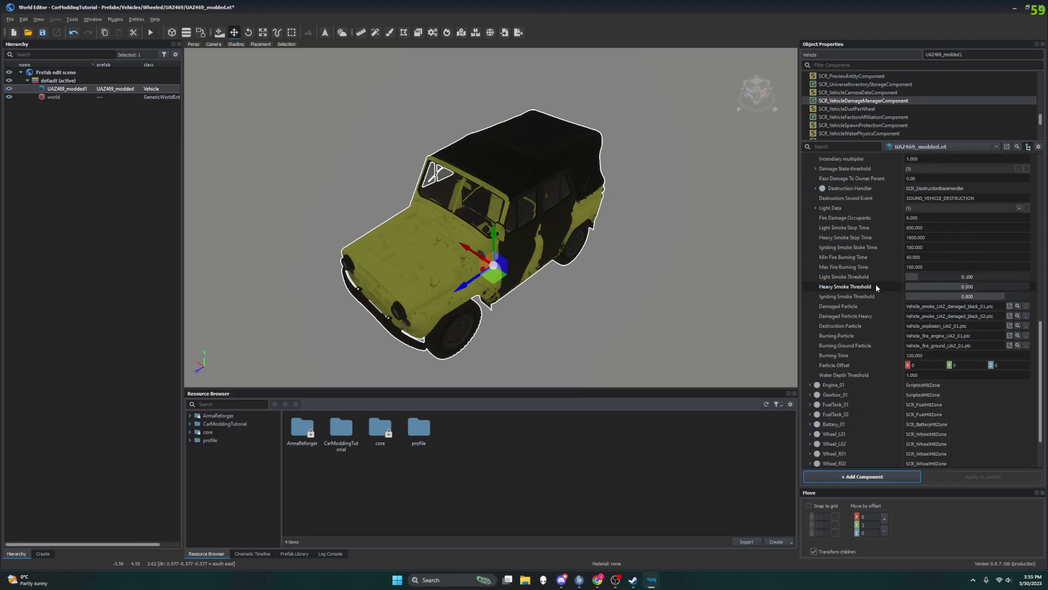
scroll(876, 284, "up", 10)
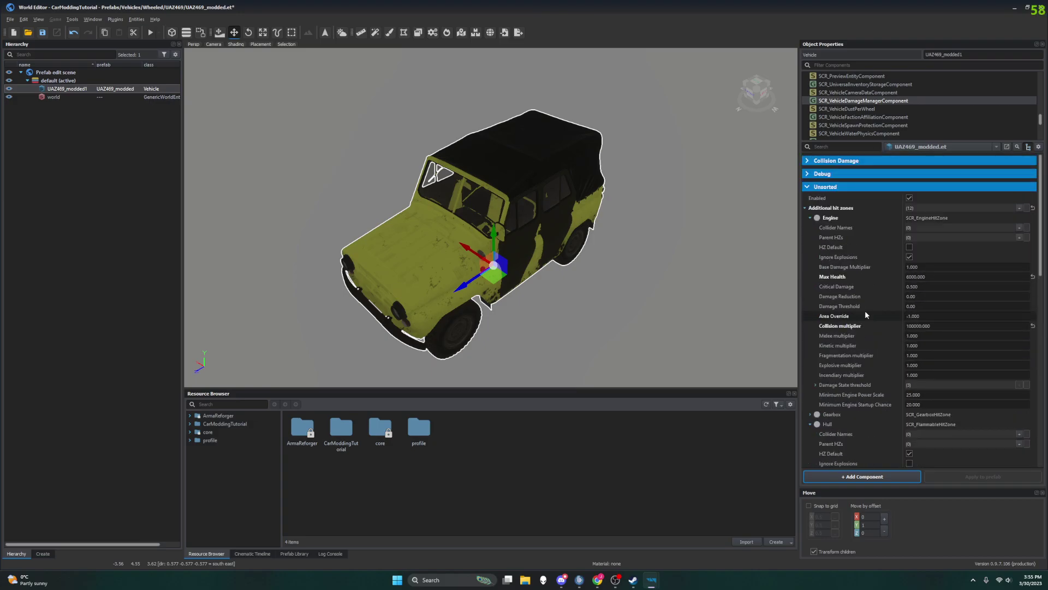
left_click(808, 186)
left_click(808, 161)
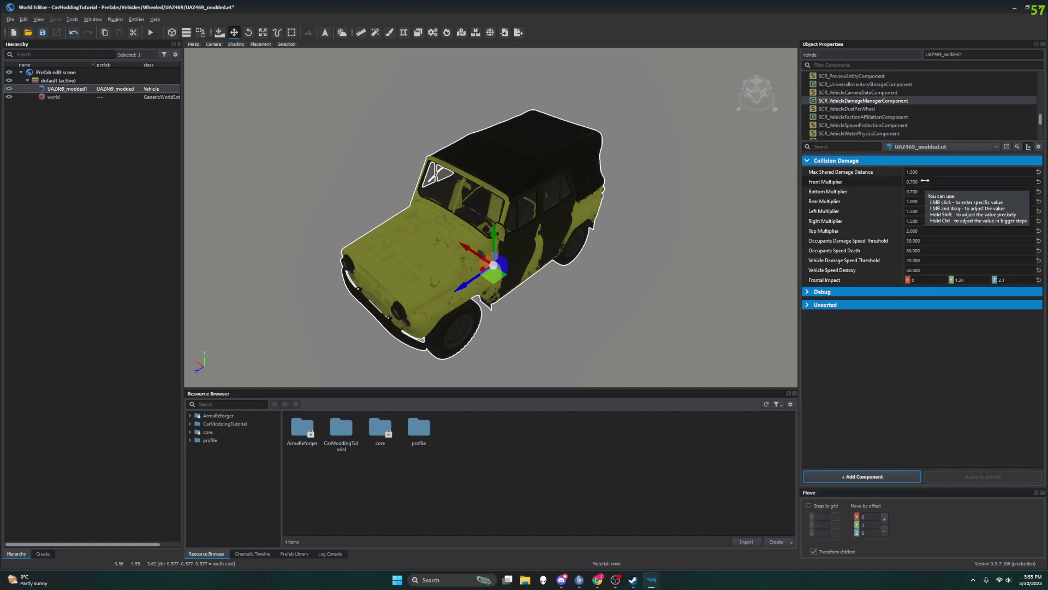
Show the wiki in a smaller browser window beside World Editor and compare its Collision Damage screenshot with the vehicle's Collision Damage settings.
mouse_move(597, 580)
left_click(655, 537)
double_click(730, 4)
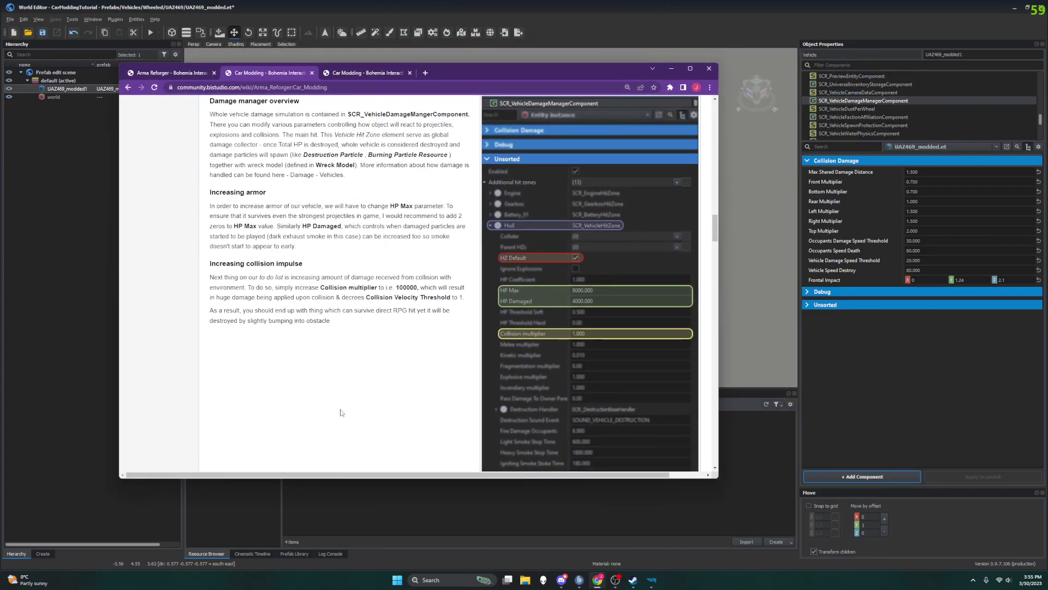
scroll(342, 413, "up", 3)
scroll(342, 413, "down", 3)
scroll(340, 412, "up", 1)
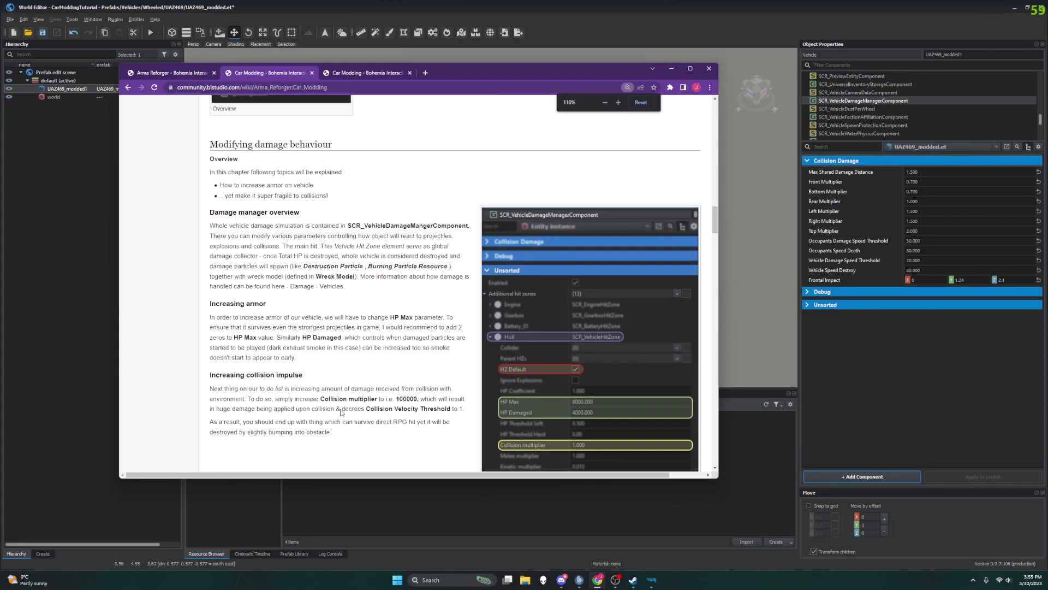
scroll(340, 413, "down", 2)
scroll(341, 412, "right", 1)
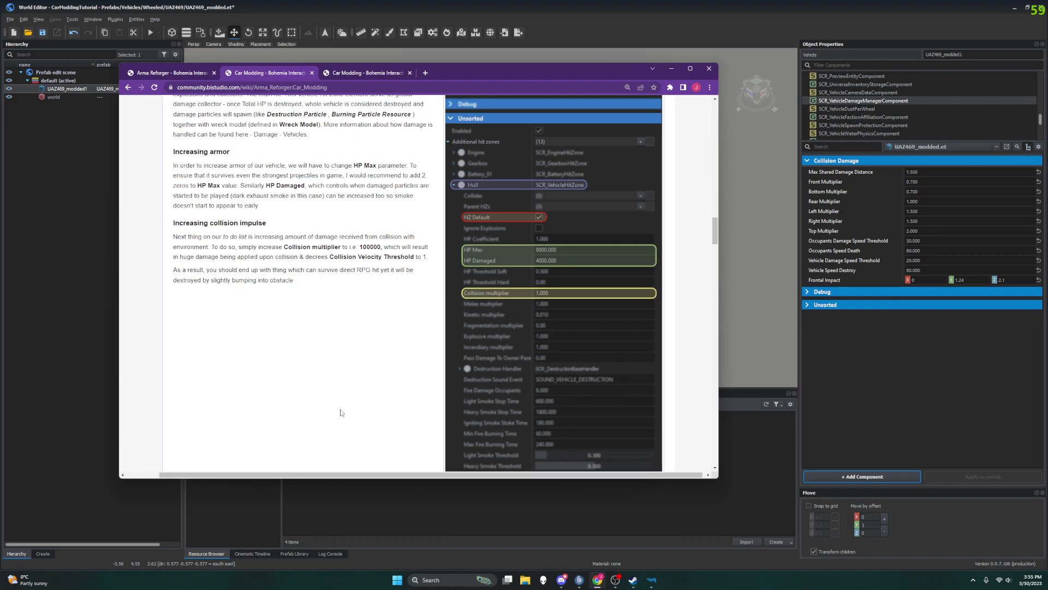
scroll(341, 412, "left", 1)
scroll(341, 412, "down", 6)
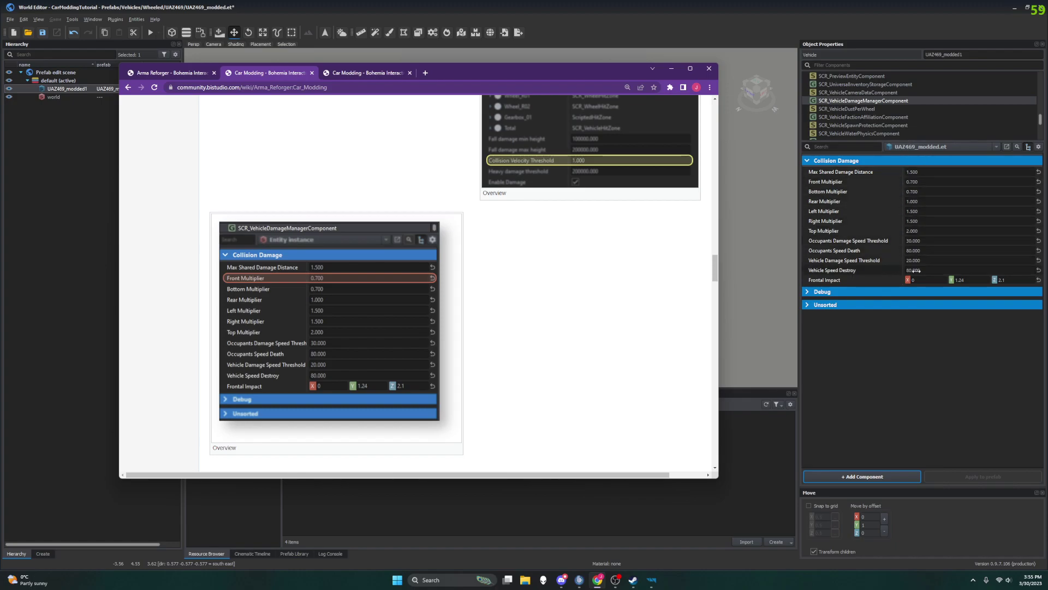
Maximize the browser and examine the wiki's damage manager screenshot to find where Collision Velocity Threshold is located.
left_click(689, 69)
scroll(470, 202, "down", 3)
scroll(470, 202, "up", 3)
scroll(473, 201, "up", 8)
scroll(482, 197, "down", 4)
scroll(483, 198, "down", 2)
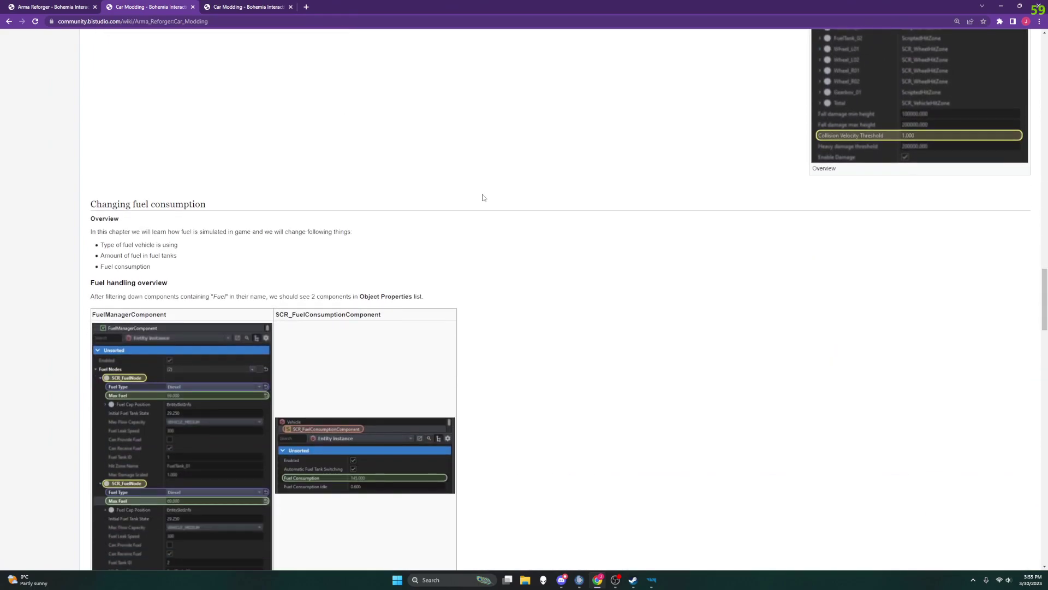
scroll(882, 322, "up", 2)
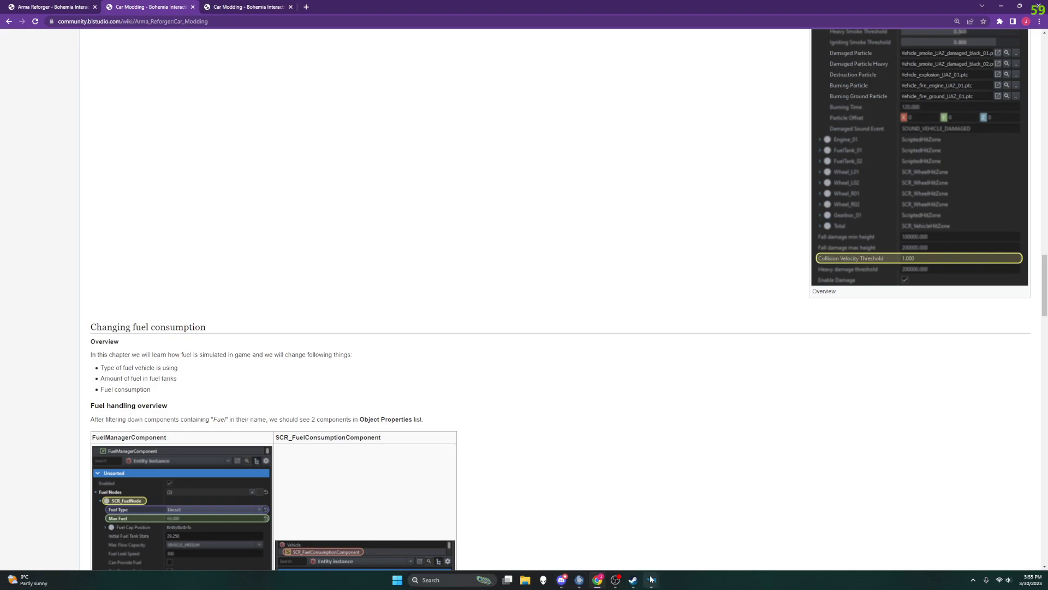
Return to World Editor and set the damage manager's Collision Velocity Threshold to 1.0 in the Unsorted properties.
mouse_move(651, 580)
left_click(689, 546)
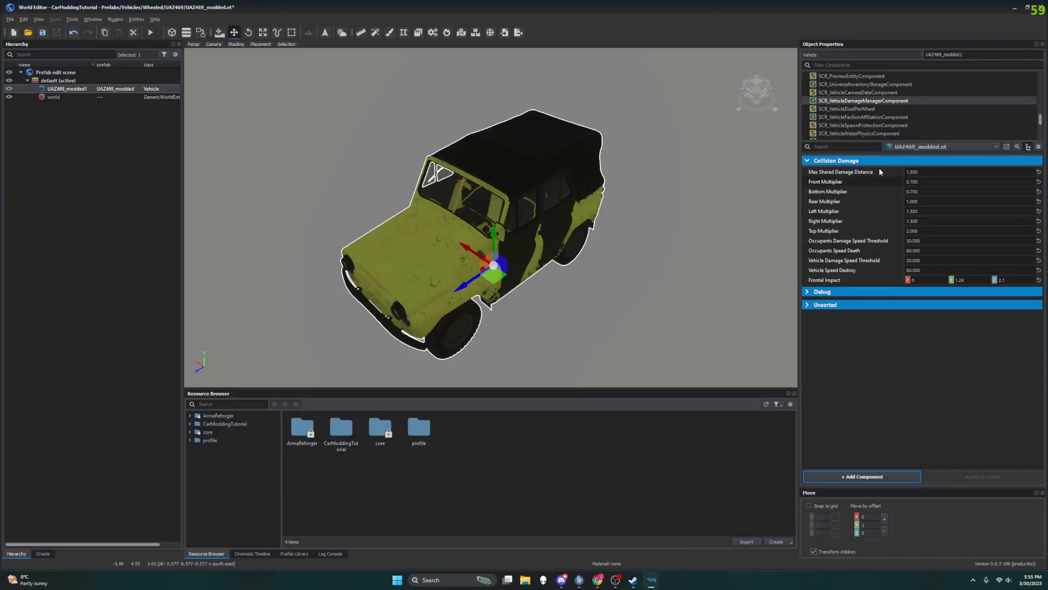
left_click(811, 160)
left_click(813, 187)
scroll(904, 293, "down", 10)
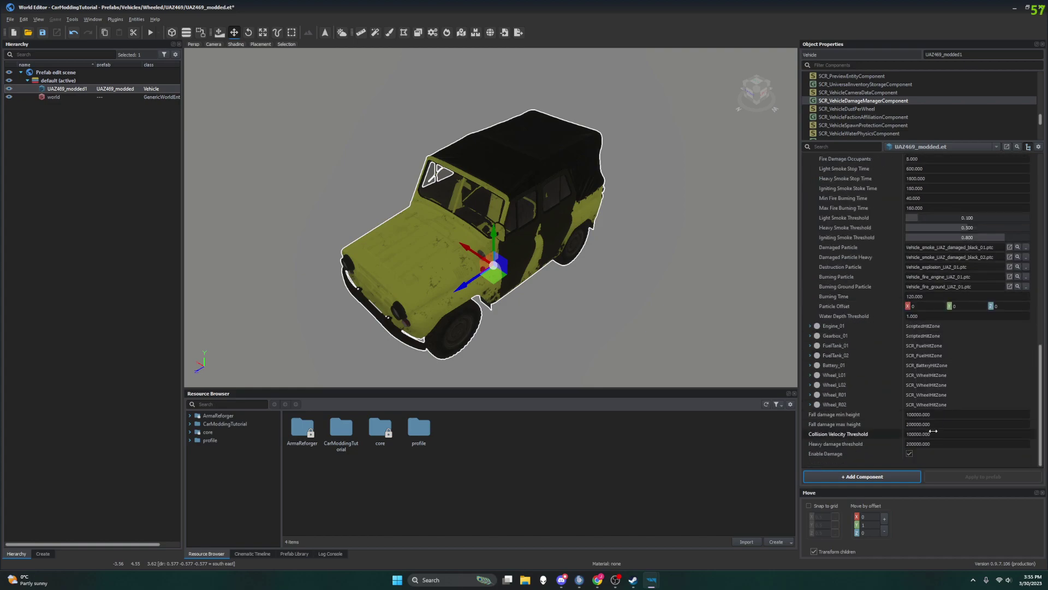
scroll(870, 257, "up", 4)
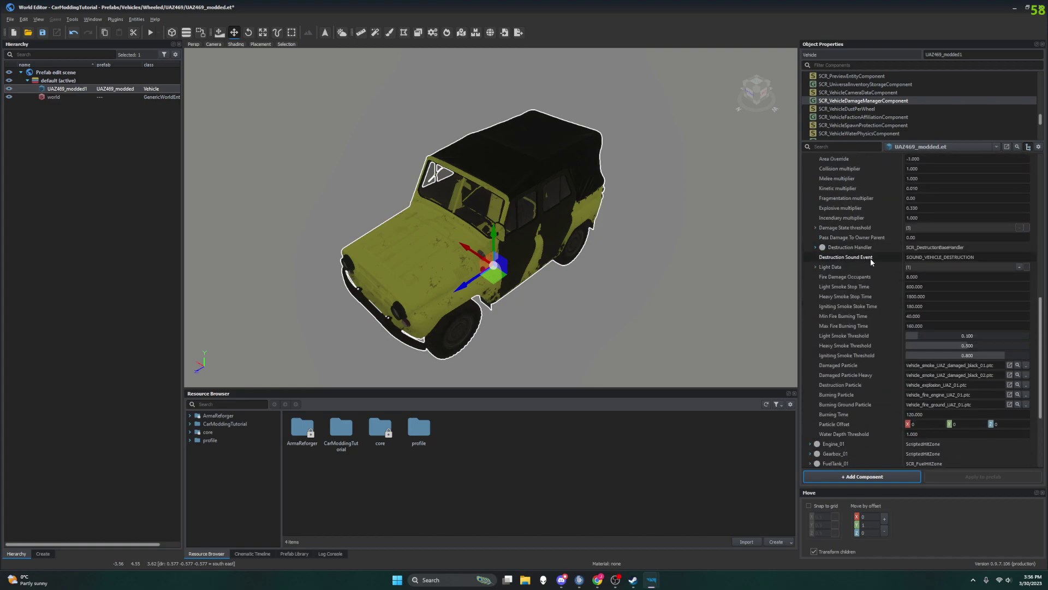
scroll(870, 257, "up", 2)
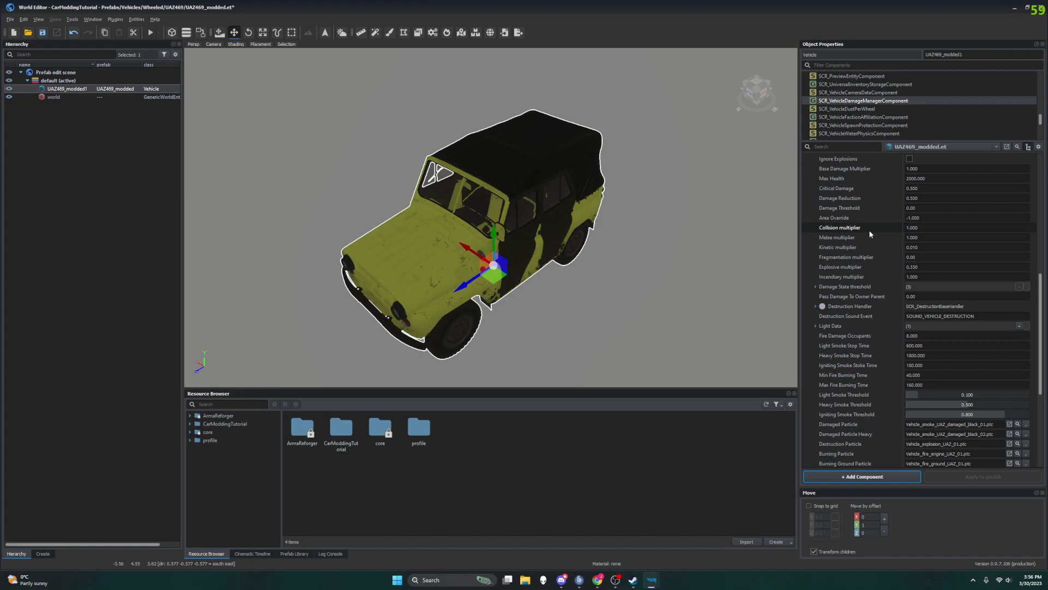
scroll(867, 344, "down", 1)
scroll(868, 352, "down", 3)
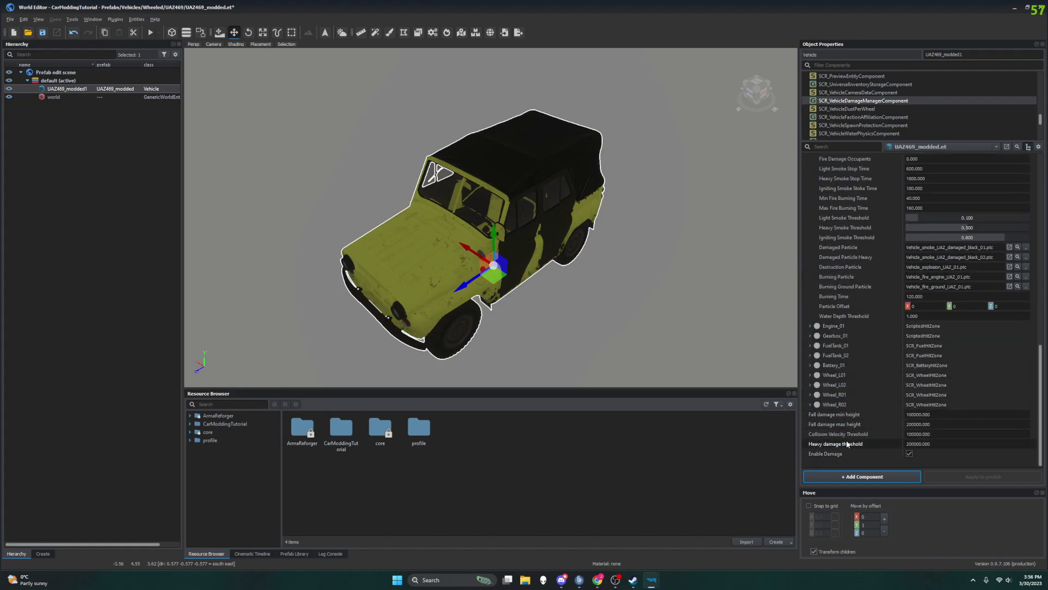
left_click(915, 434)
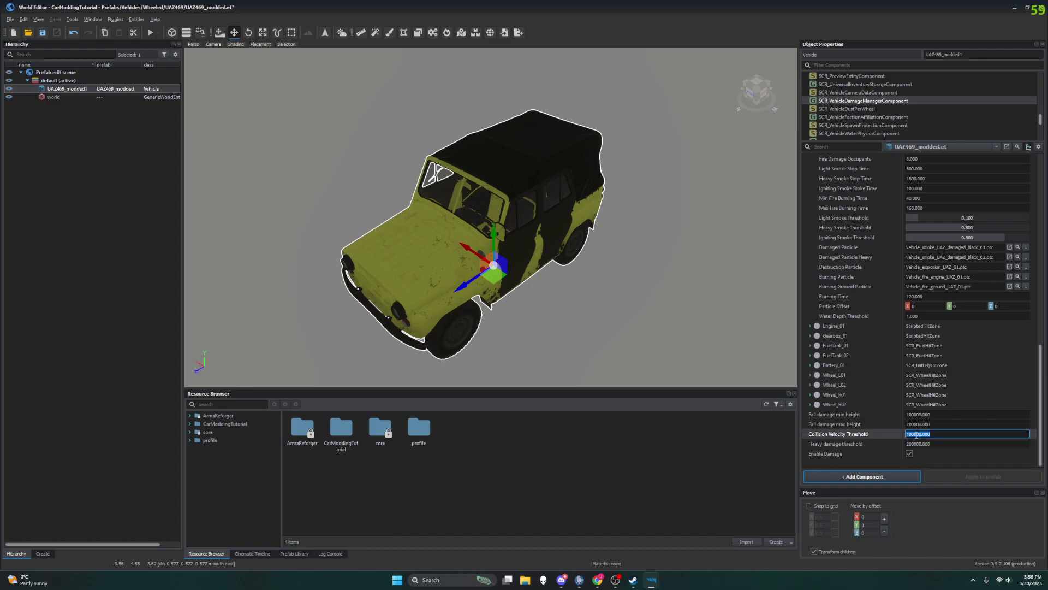
type("1.0")
key("Return")
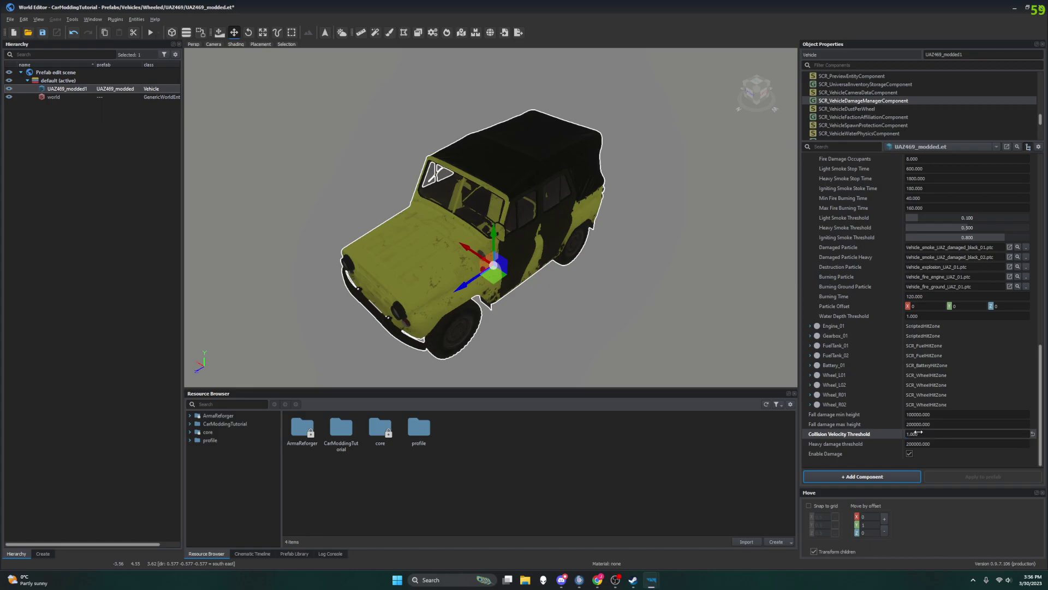
Switch to the browser, check the wiki's Collision Velocity Threshold against World Editor, and view the Changing fuel consumption chapter.
left_click(599, 581)
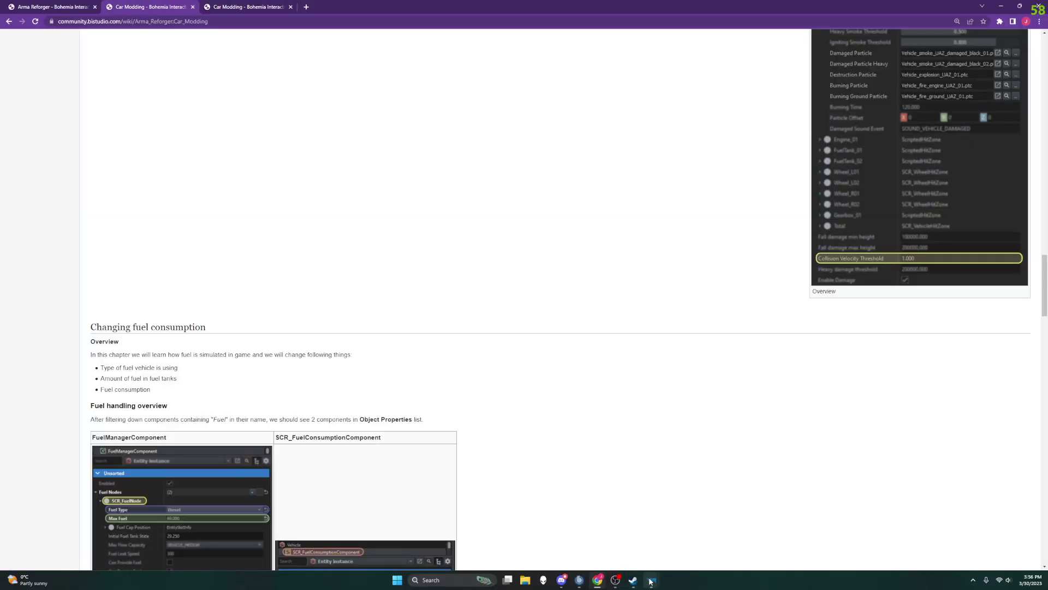
mouse_move(651, 580)
left_click(698, 538)
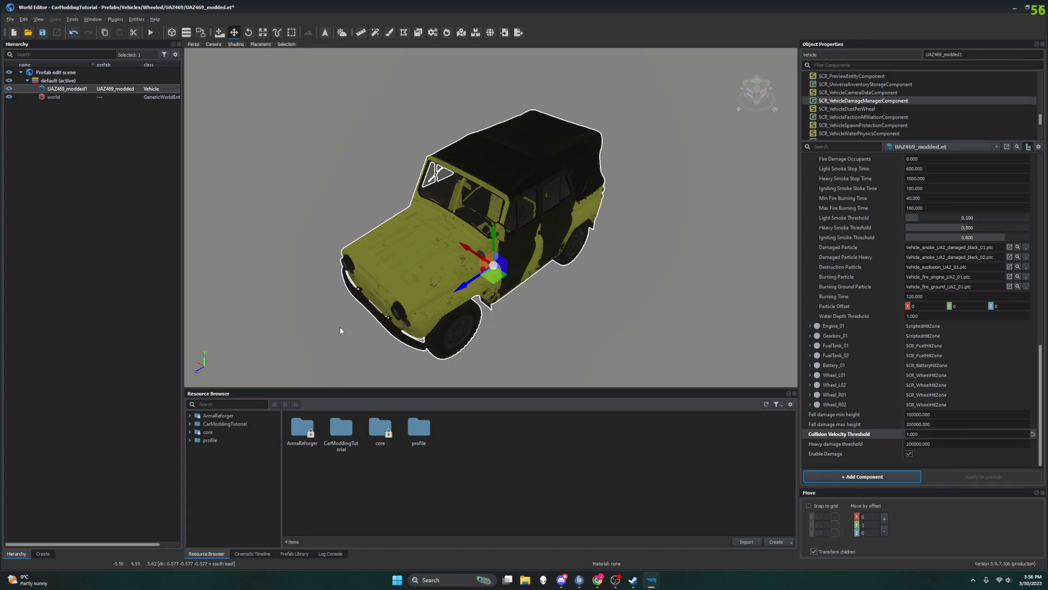
left_click(598, 580)
scroll(261, 286, "down", 2)
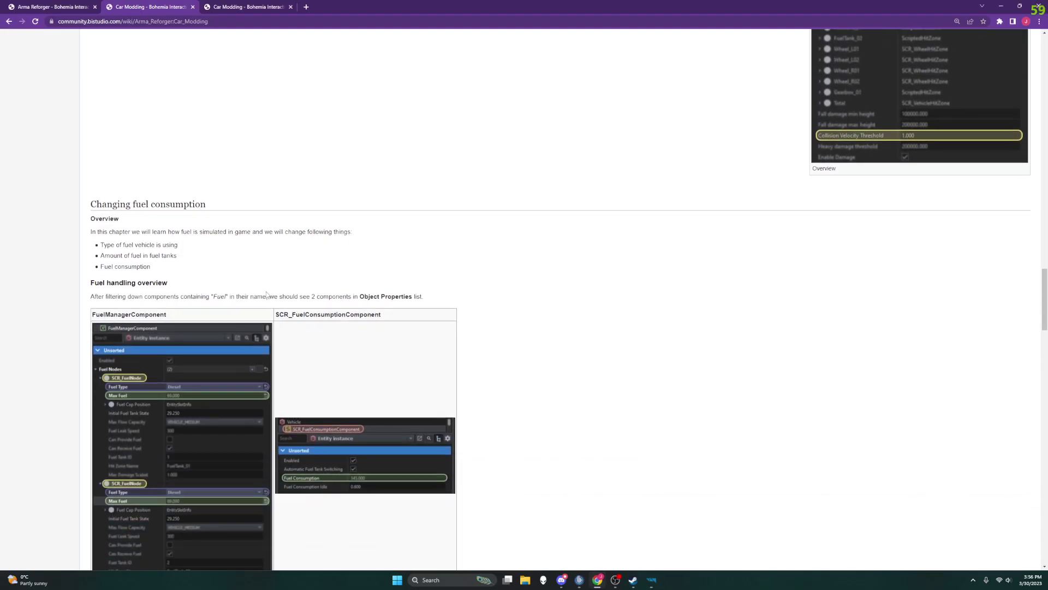
scroll(198, 244, "down", 1, "ctrl")
scroll(198, 245, "up", 1, "ctrl")
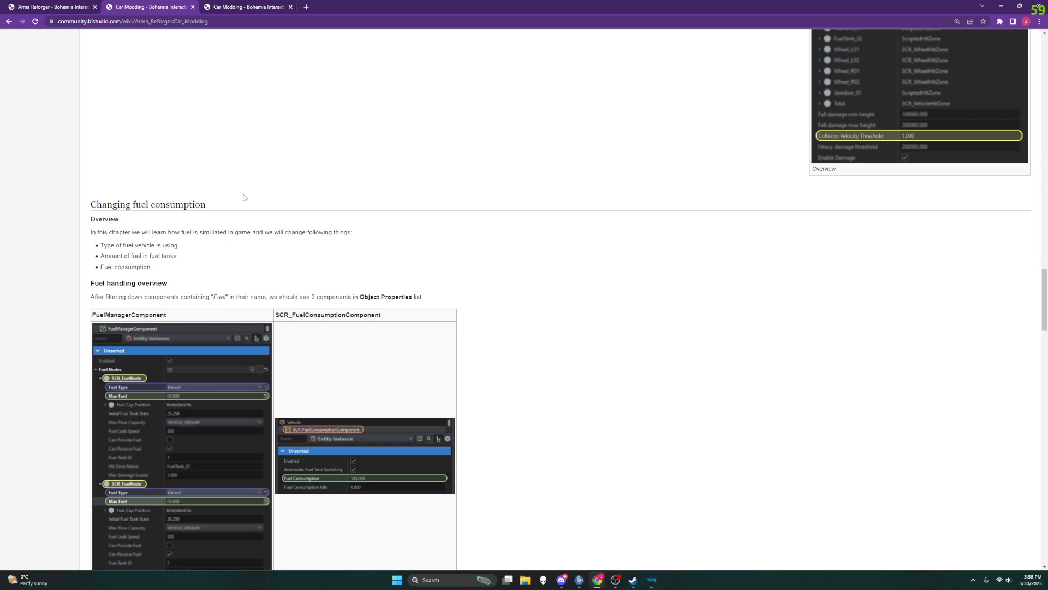
Review the wiki's Components overview and Modifying damage behaviour chapters, and read the overview of Changing fuel consumption.
scroll(247, 189, "up", 10)
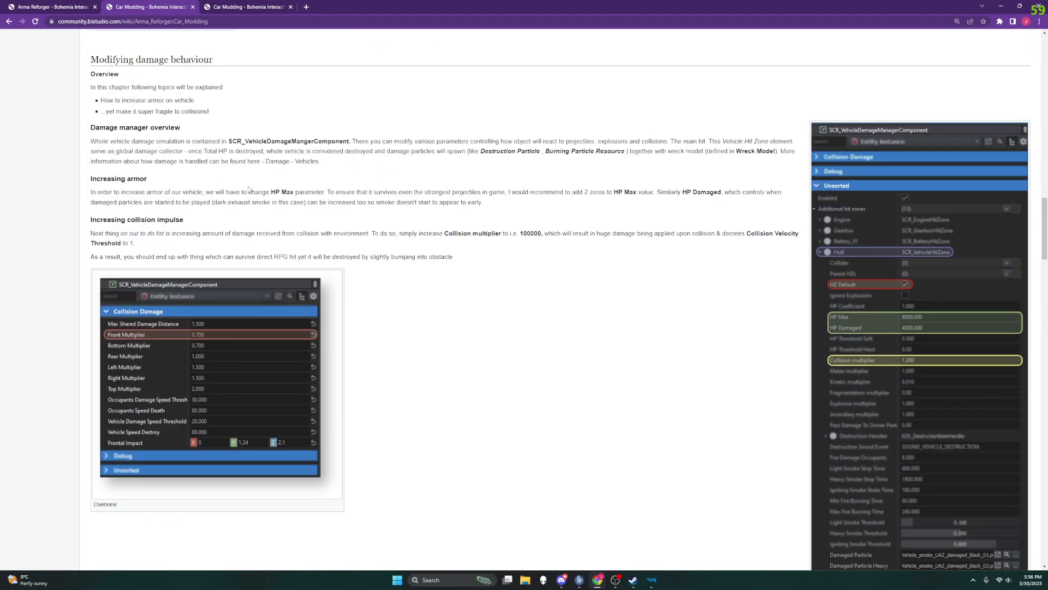
scroll(248, 188, "up", 4)
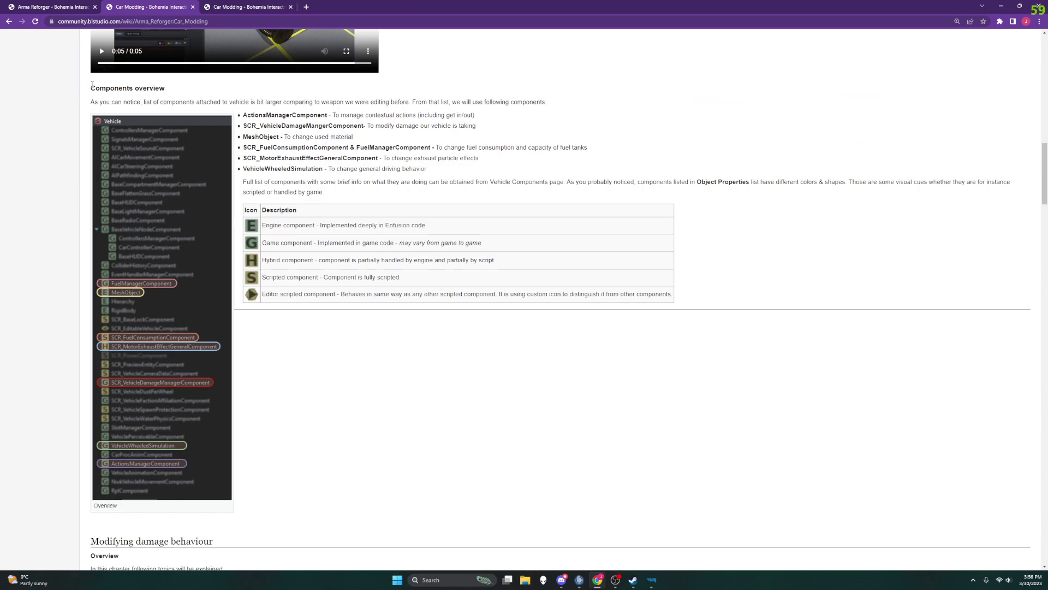
scroll(336, 354, "down", 5)
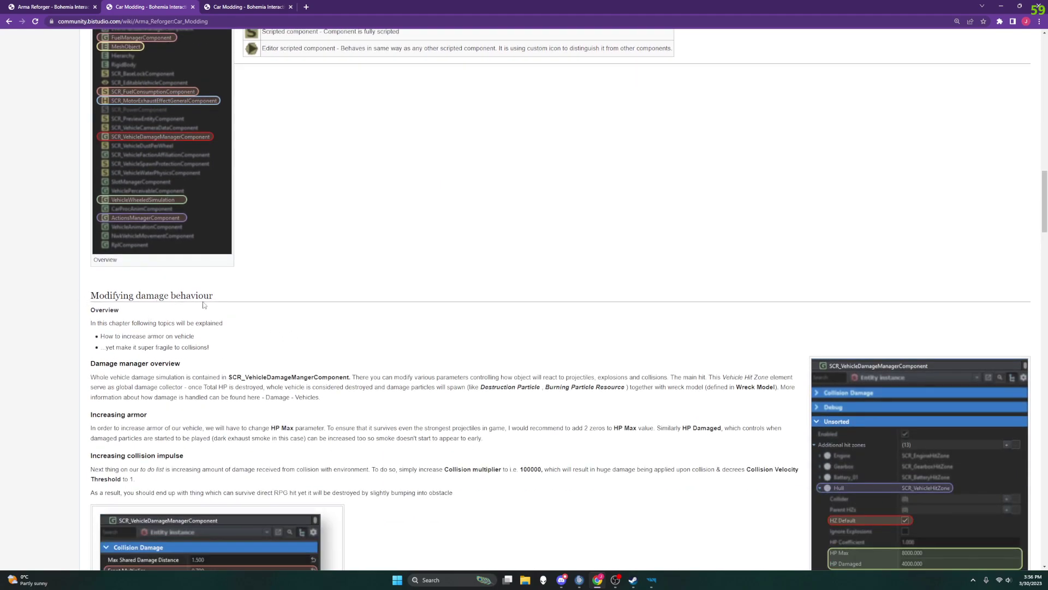
scroll(389, 307, "down", 5)
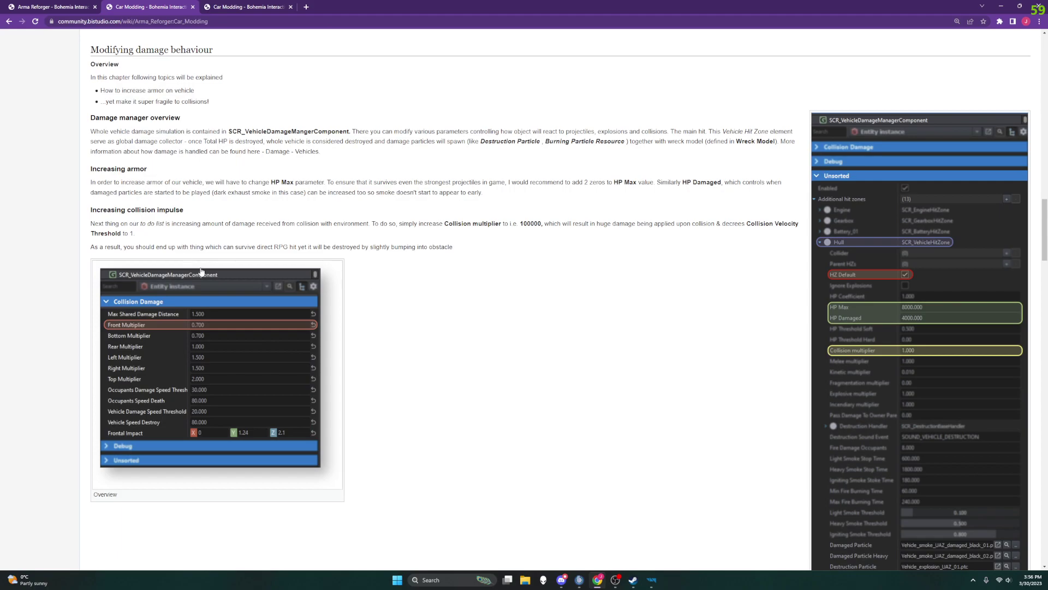
scroll(451, 261, "down", 6)
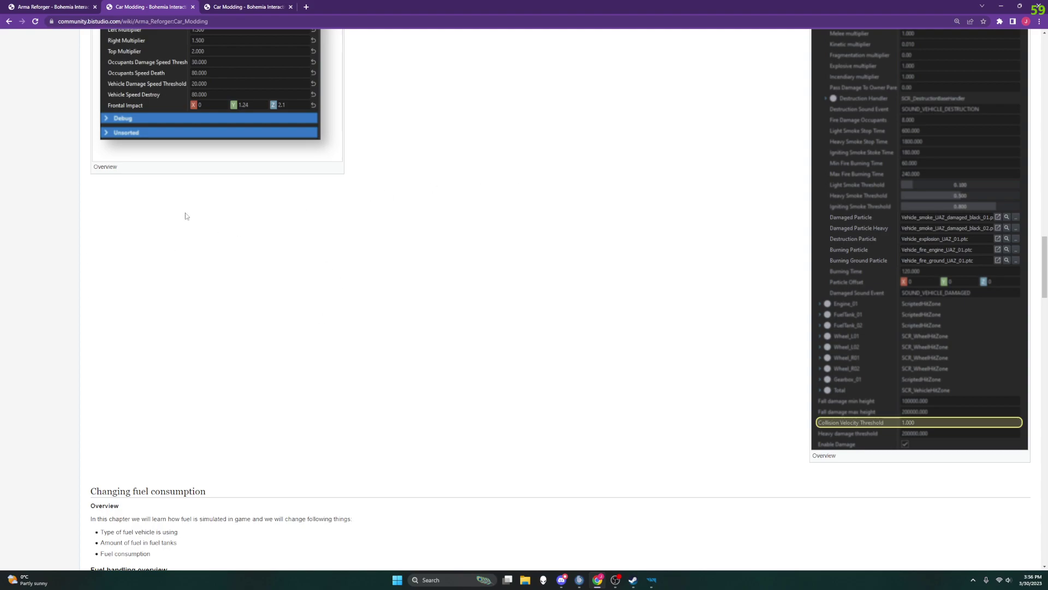
scroll(266, 262, "down", 2)
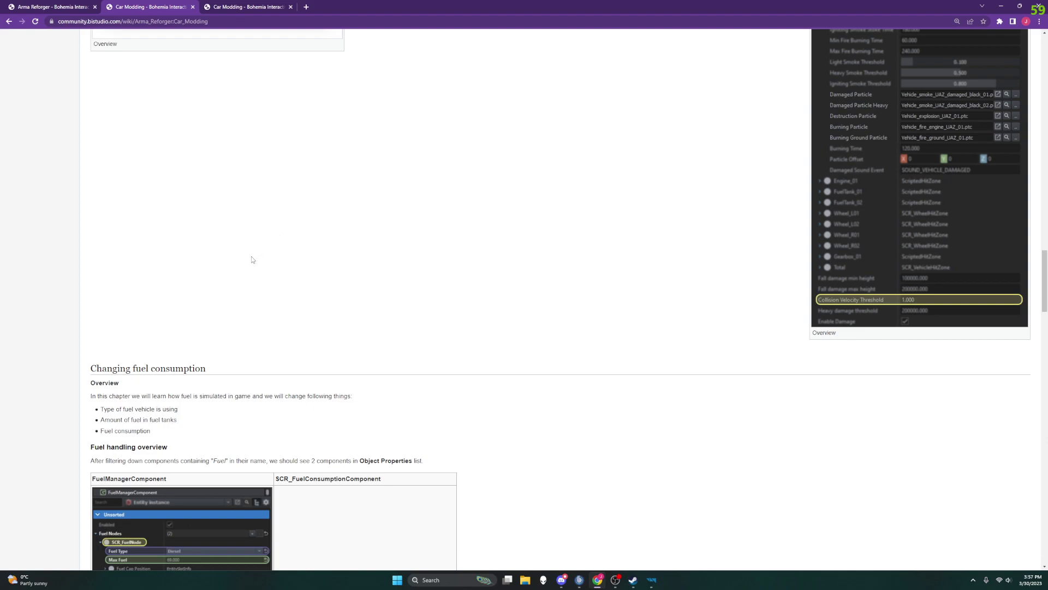
scroll(246, 258, "down", 3)
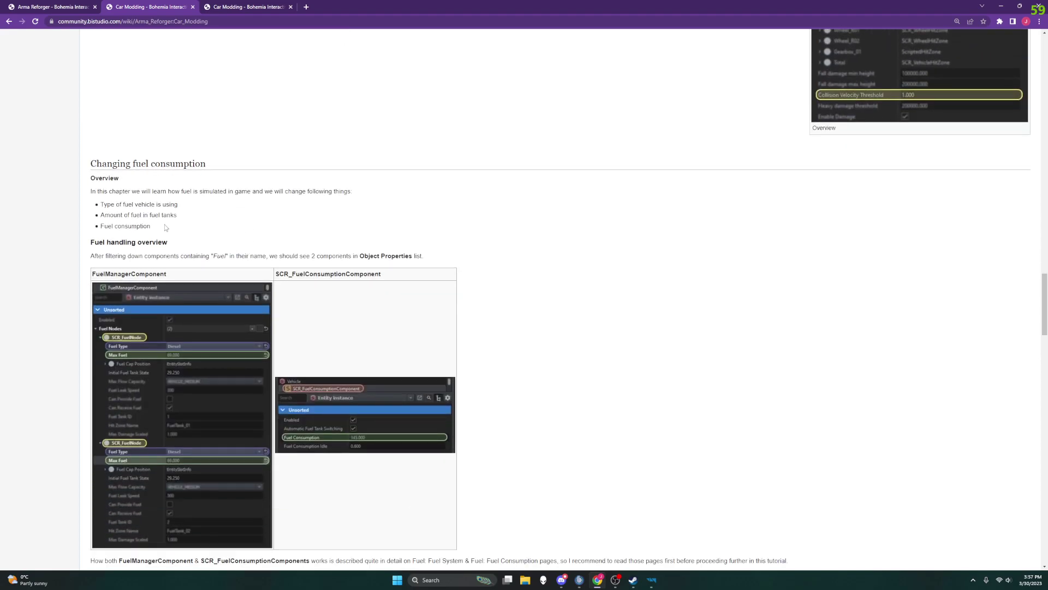